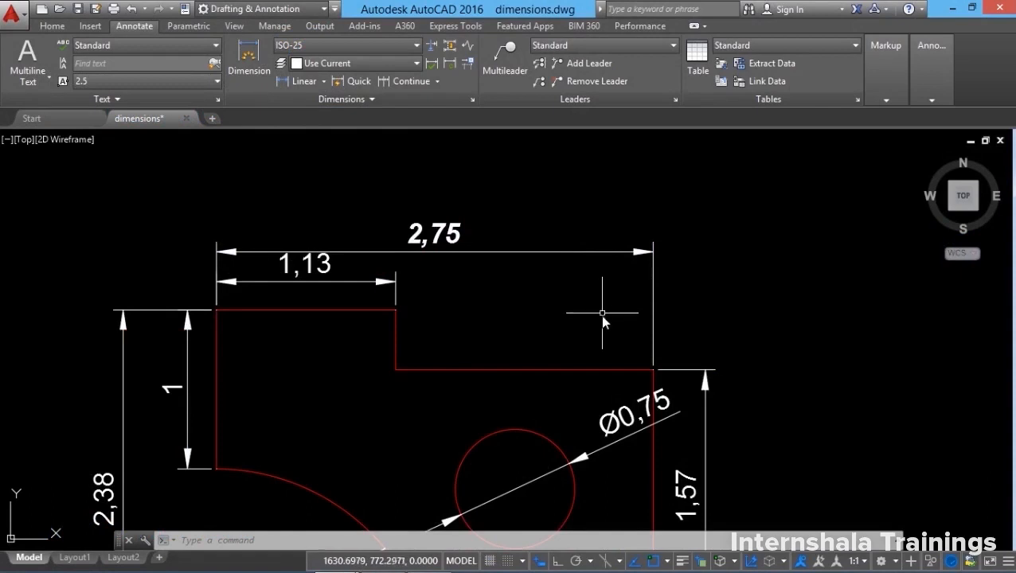
Zoom out and open the Dimension Style Manager, where ISO-25 is the current style.
scroll(563, 318, down, 2)
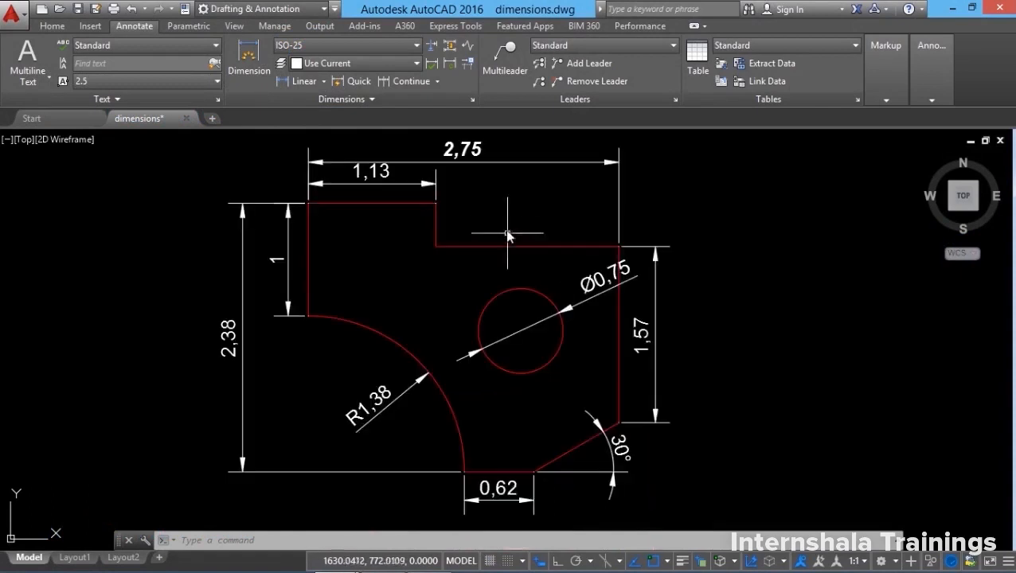
click(474, 101)
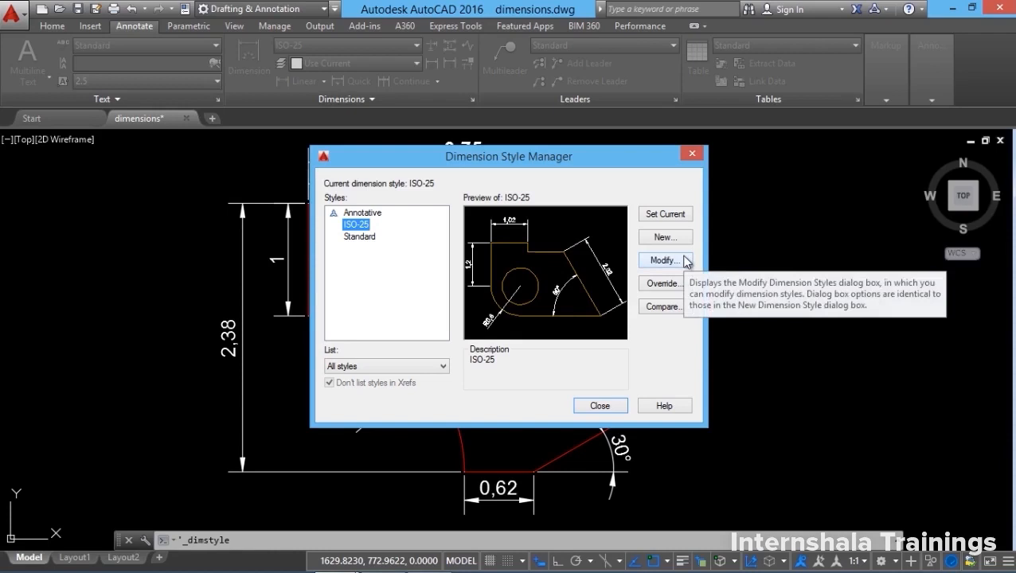
Edit ISO-25's Lines settings, trying a Green dimension-line colour but leaving it ByLayer.
click(663, 261)
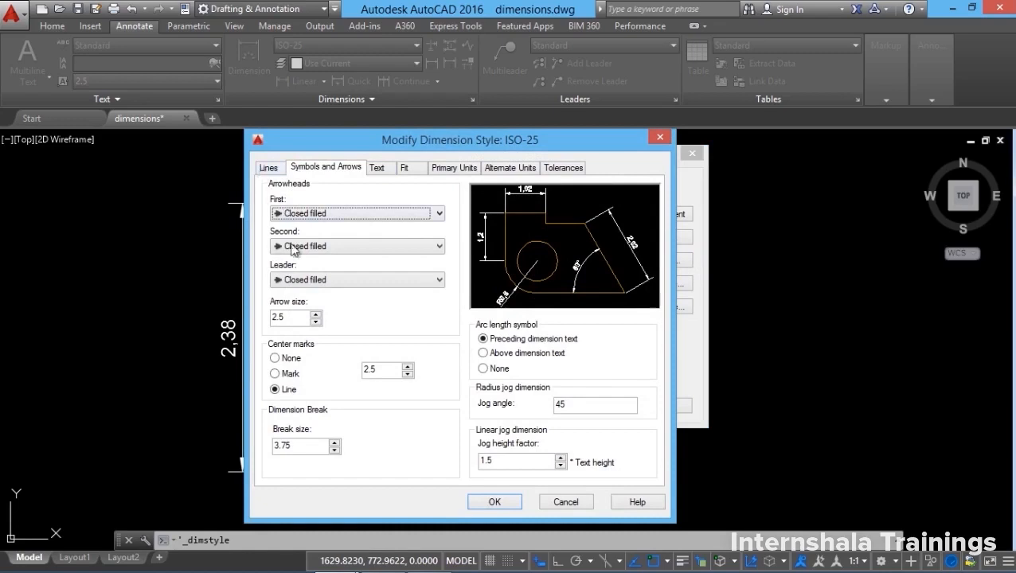
click(269, 168)
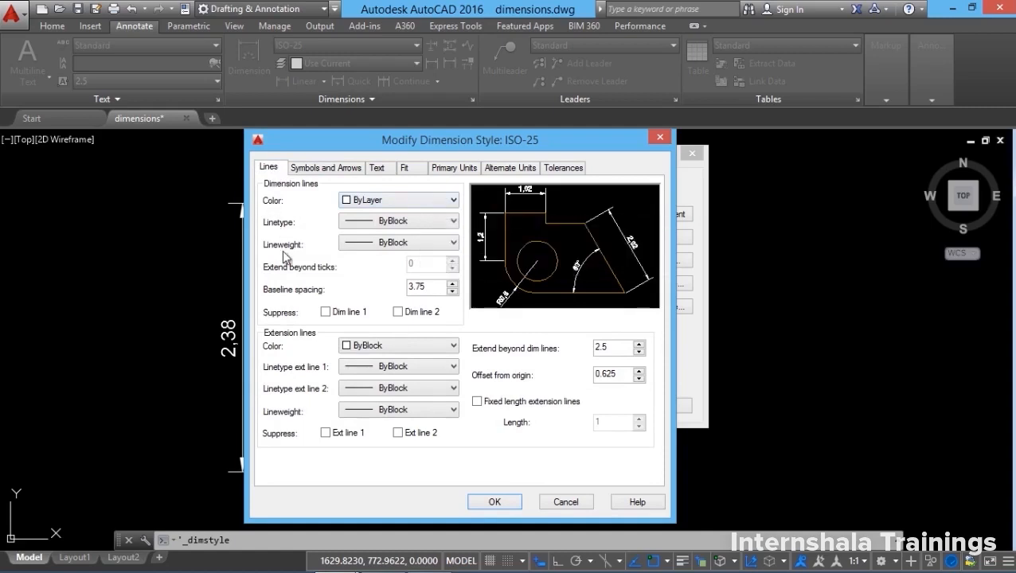
click(388, 200)
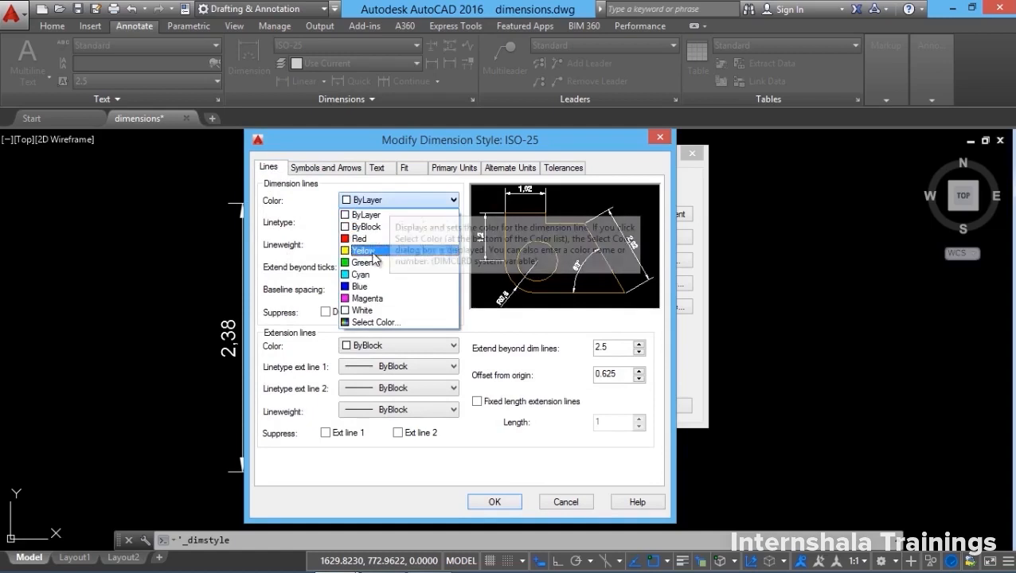
click(377, 265)
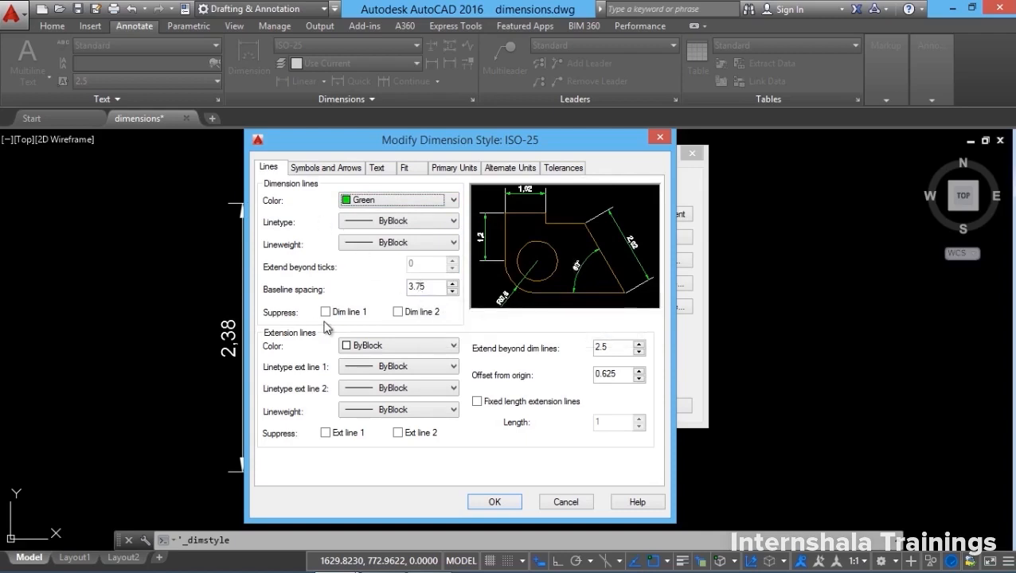
click(406, 199)
click(371, 217)
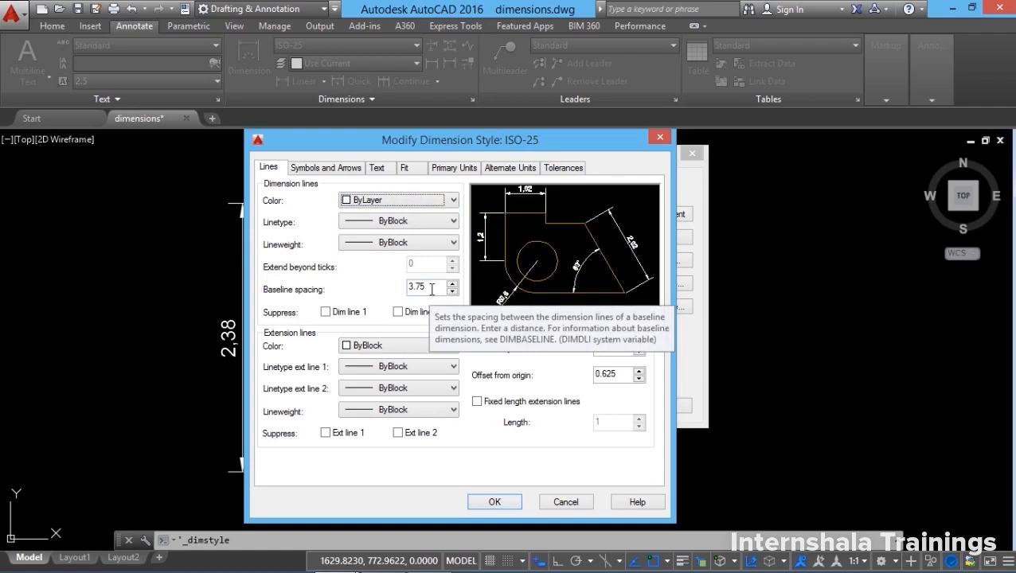
click(325, 312)
click(399, 312)
click(398, 312)
click(325, 313)
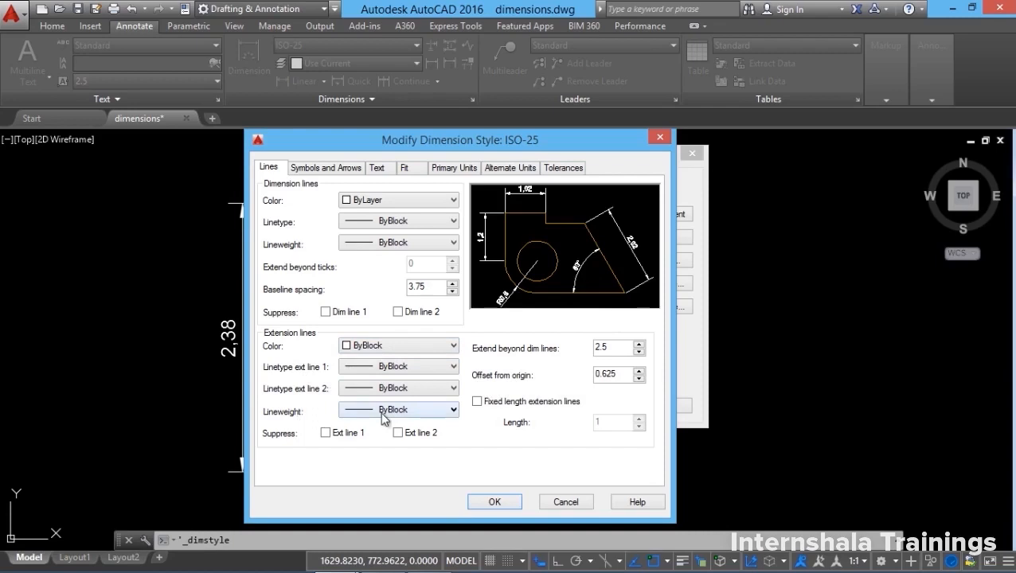
click(328, 435)
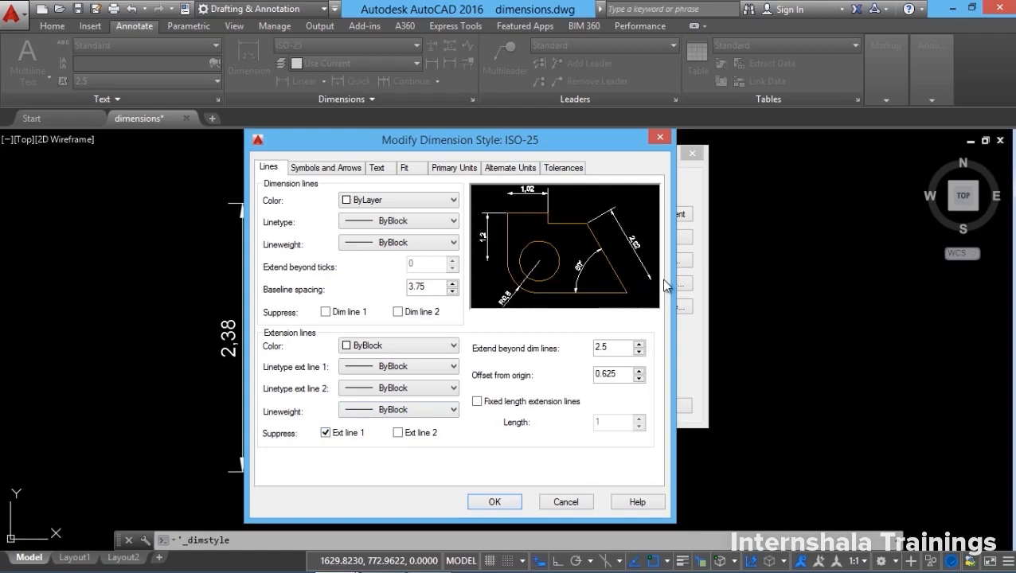
click(398, 432)
click(399, 432)
click(326, 432)
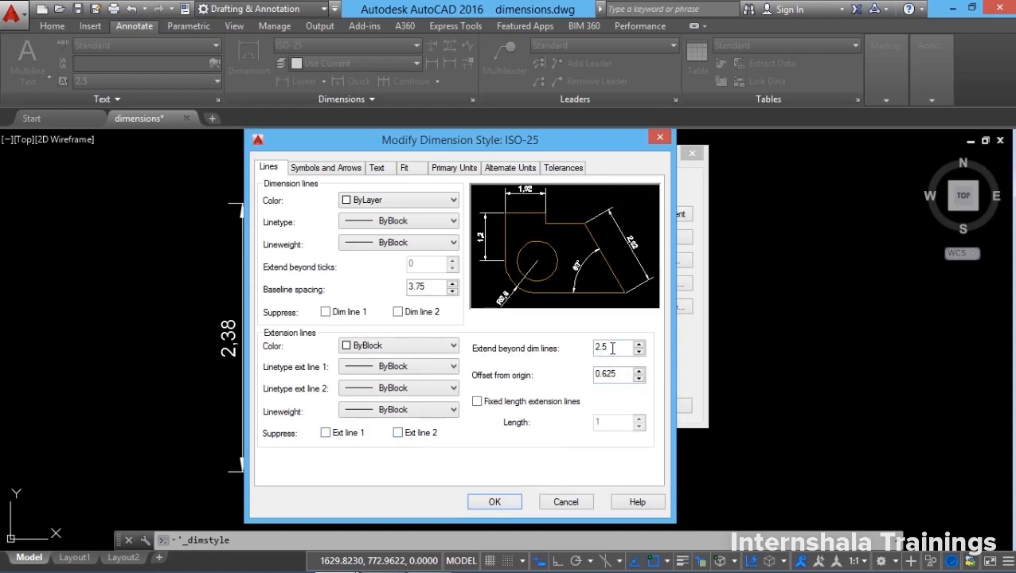
Set the extension lines to extend 1.25 beyond dimension lines, after trying 7.
drag(609, 348, 557, 355)
text(7)
click(627, 371)
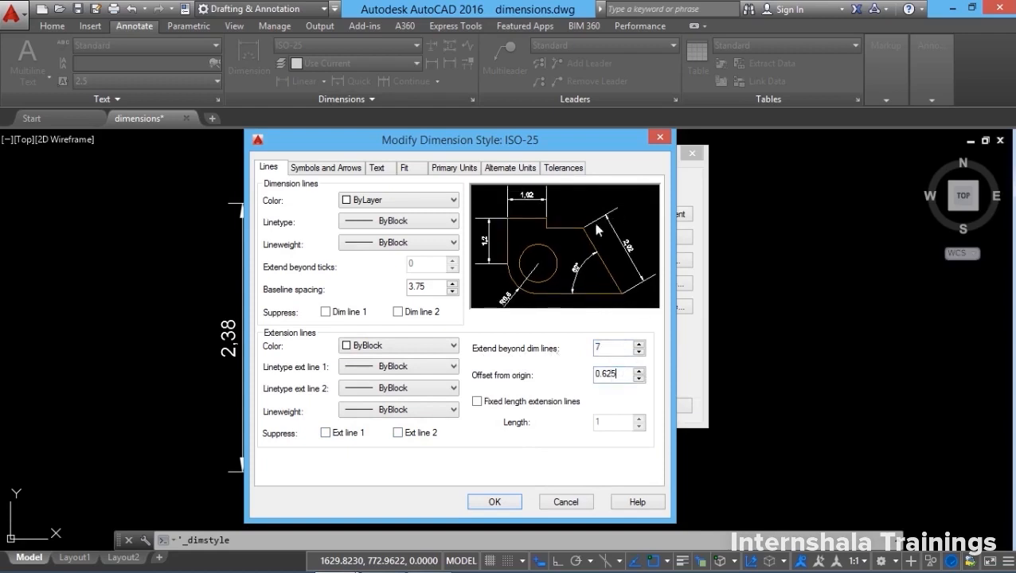
drag(613, 349, 506, 360)
text(1.25)
click(622, 374)
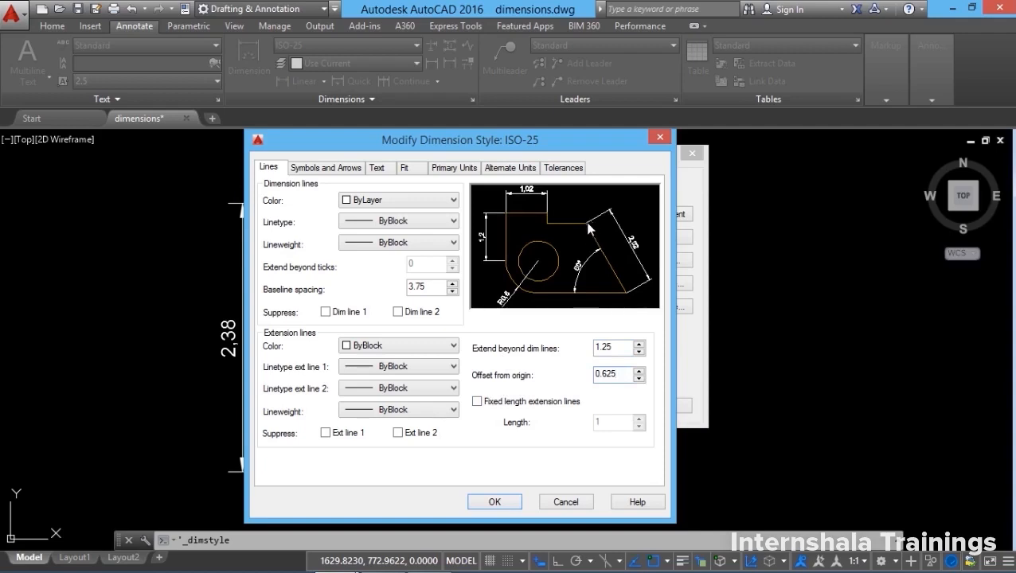
Set offset from origin to 0.625 and leave fixed-length extension lines off.
drag(608, 377, 576, 375)
text(2)
click(622, 349)
key(Tab)
text(0.625)
click(477, 402)
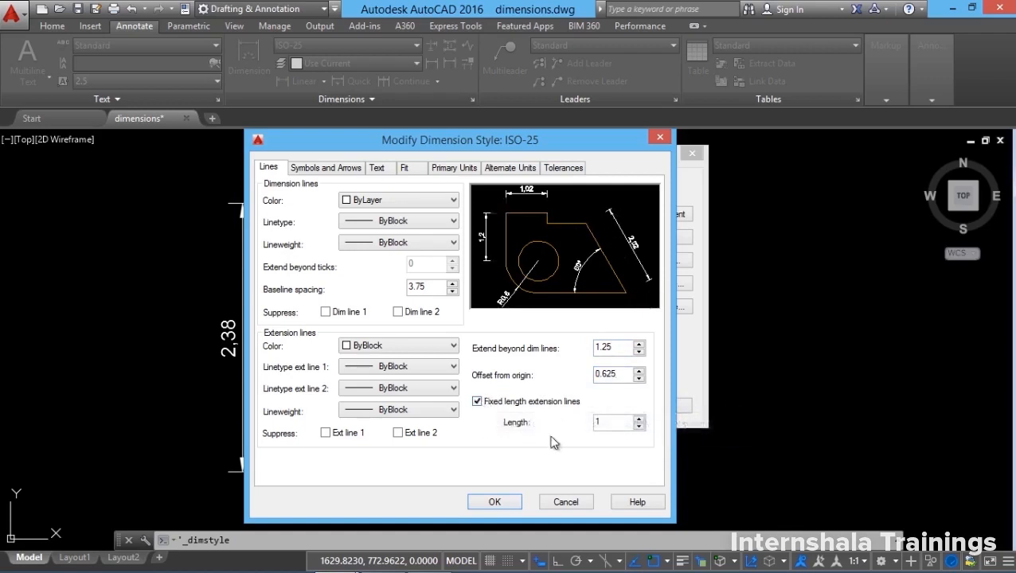
click(478, 403)
click(329, 169)
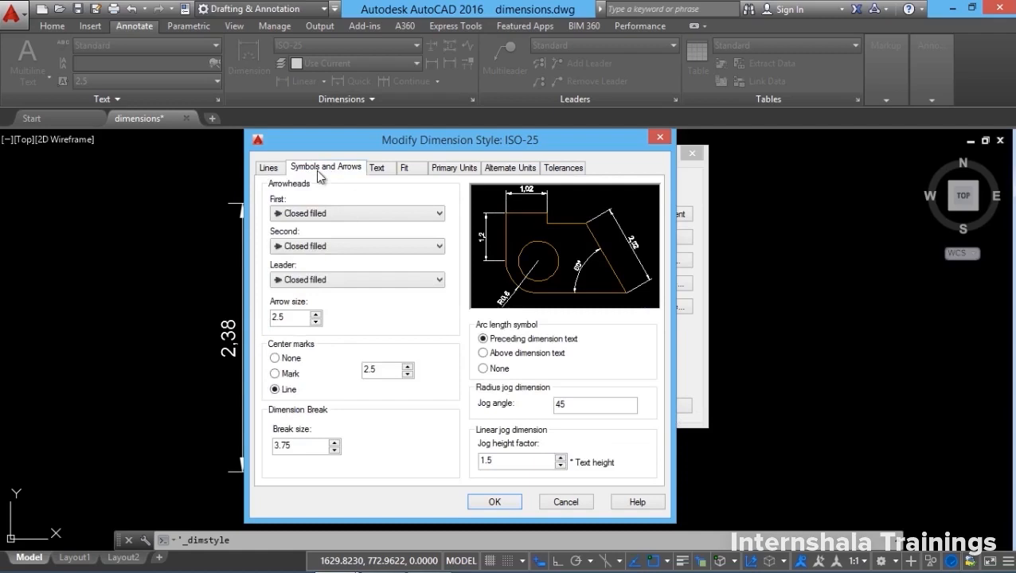
Make the first arrowhead an Architectural tick and the second Open 30.
click(318, 215)
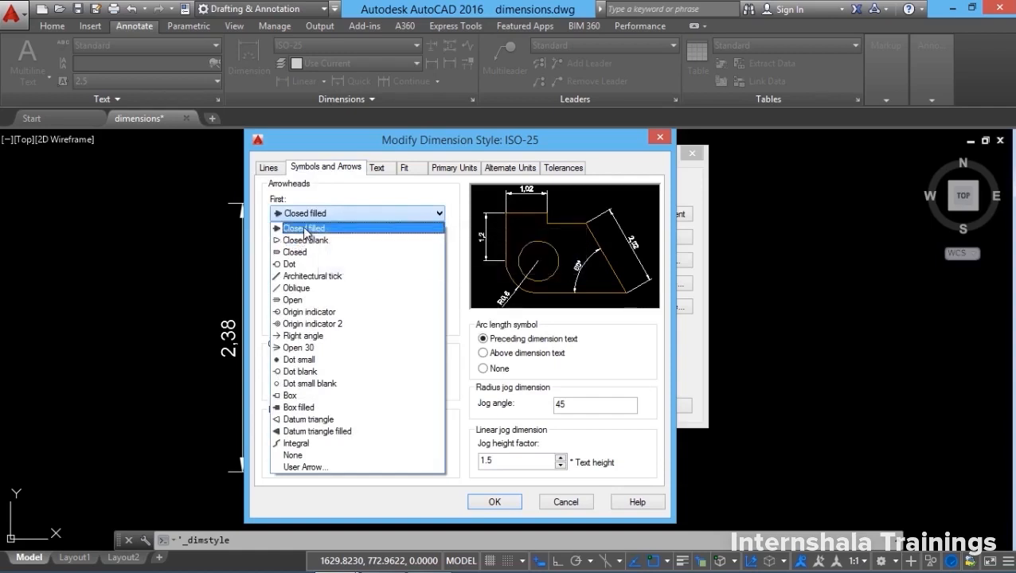
click(295, 264)
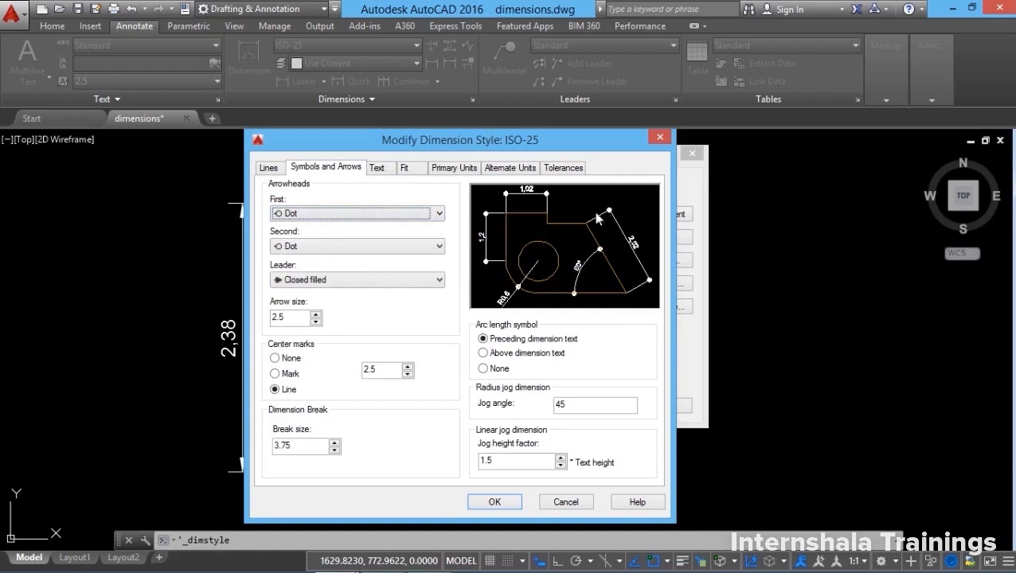
click(309, 249)
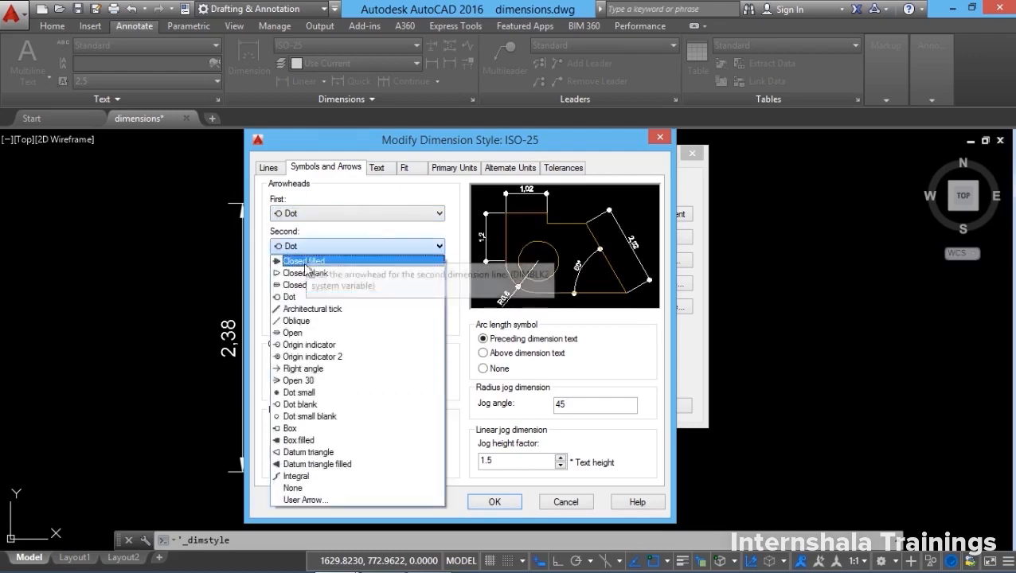
click(304, 383)
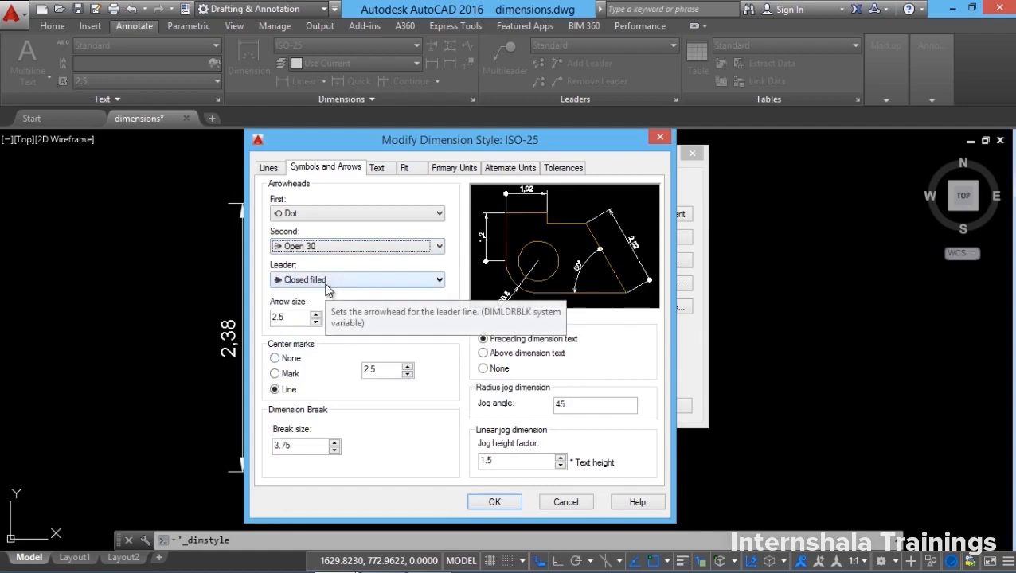
click(317, 215)
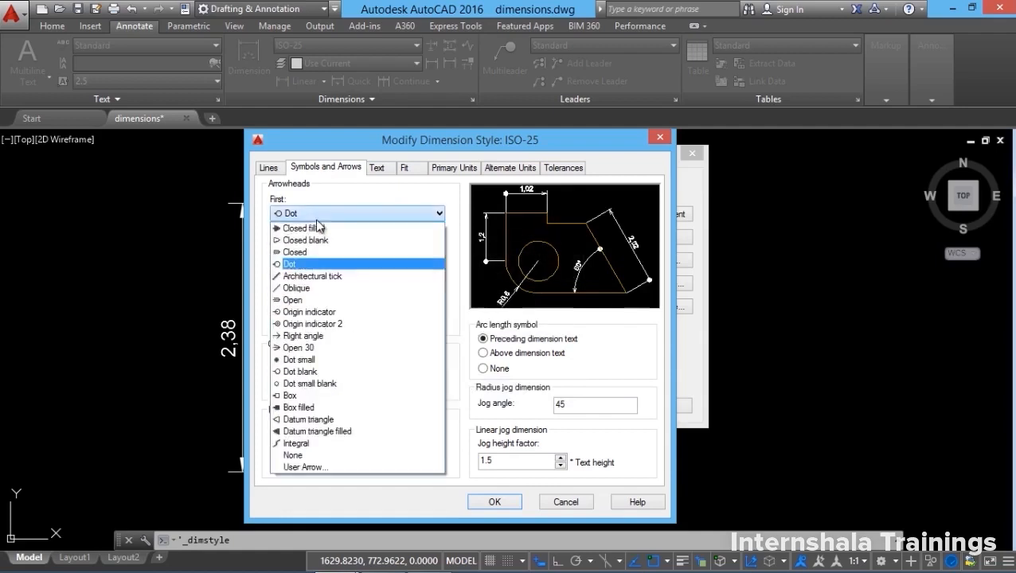
click(310, 276)
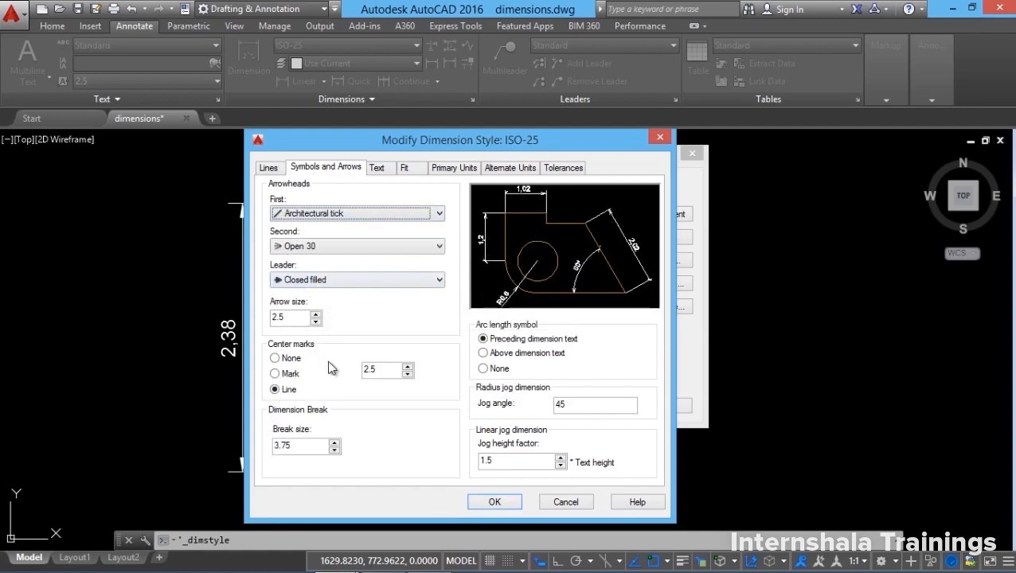
Keep center marks as Line and apply the ISO-25 style changes.
drag(287, 317, 258, 319)
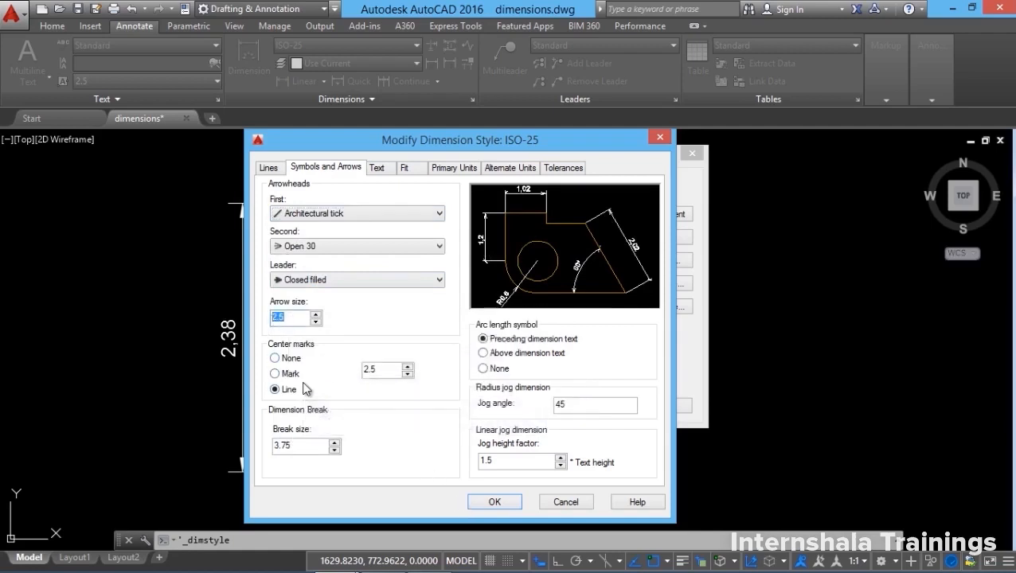
click(275, 373)
click(282, 385)
click(498, 502)
Close the manager and add a center mark to the Ø0,75 circle.
key(Escape)
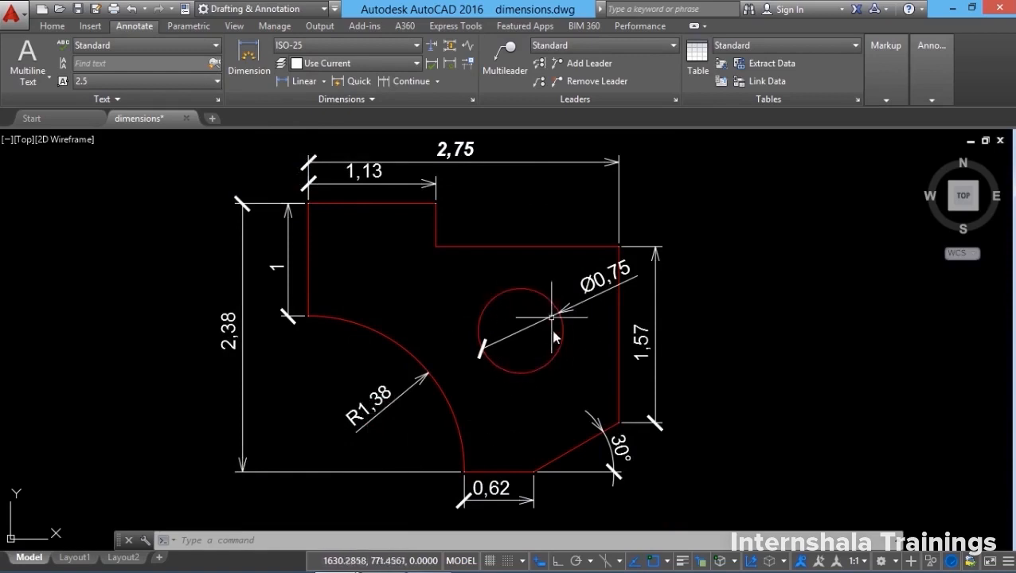
click(373, 102)
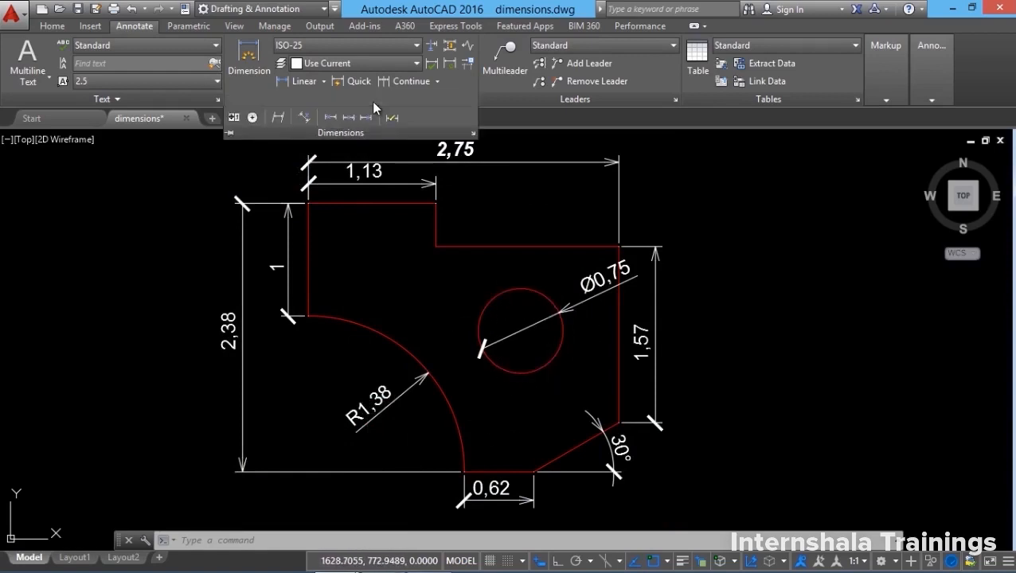
click(252, 118)
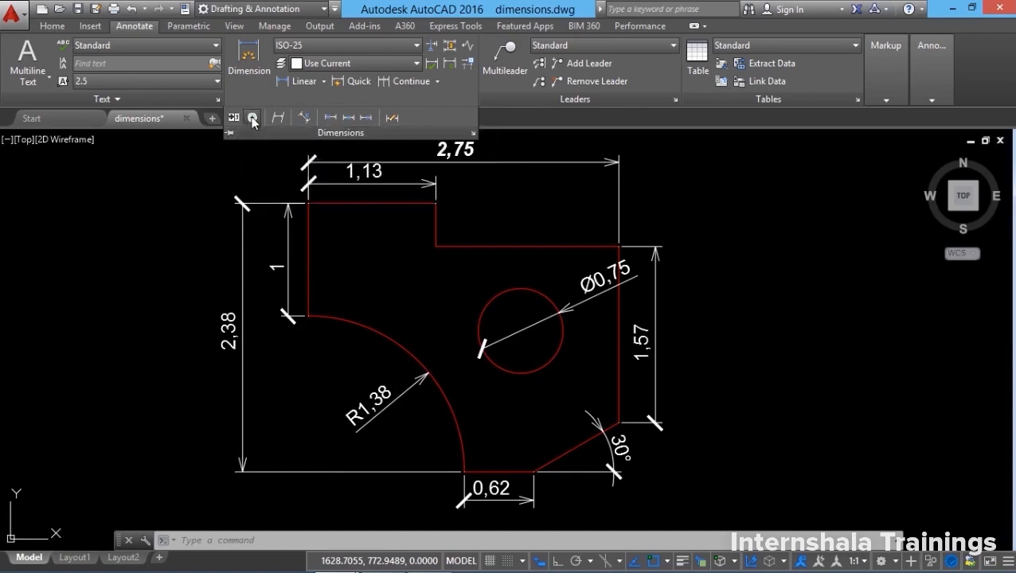
click(524, 288)
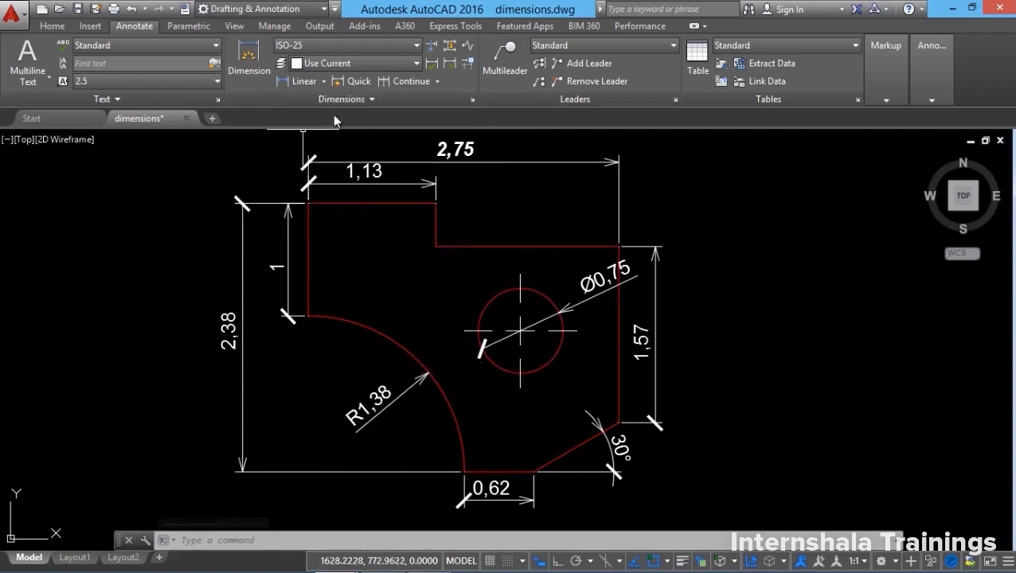
Cancel a second center mark and reopen the Dimension Style Manager.
click(368, 101)
click(253, 119)
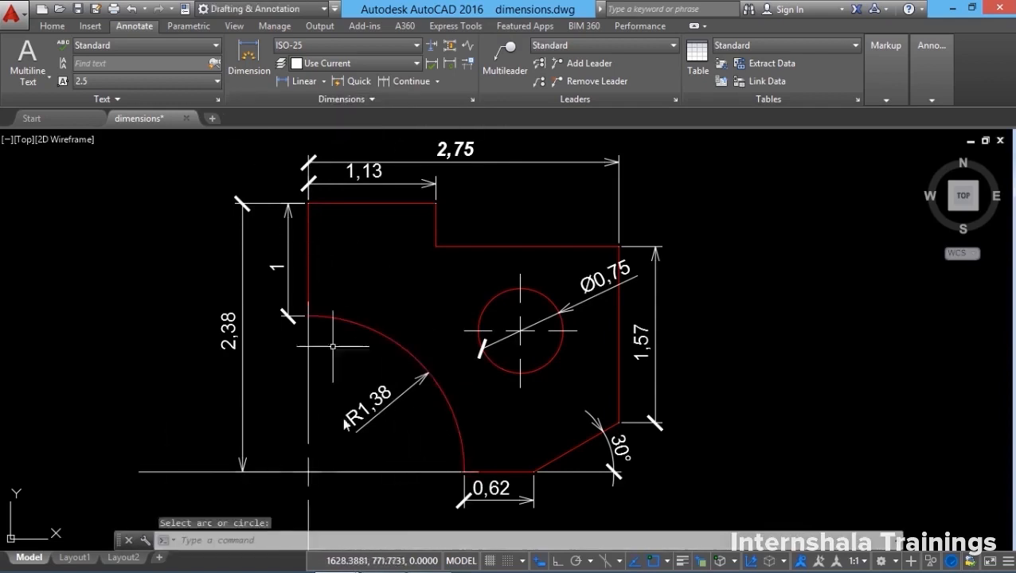
key(Escape)
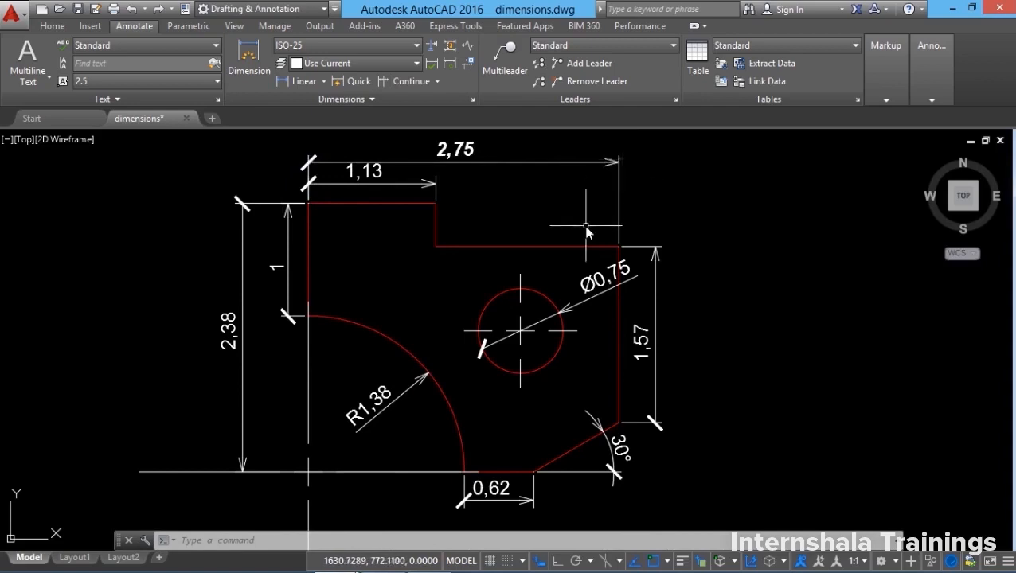
click(473, 100)
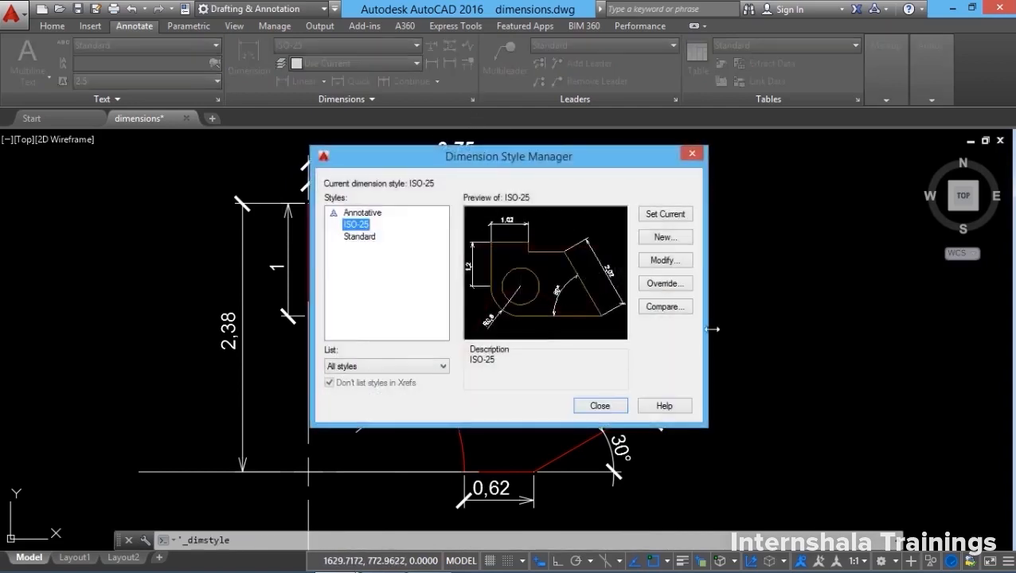
Change ISO-25's second arrowhead to Architectural tick and accept the style.
click(662, 261)
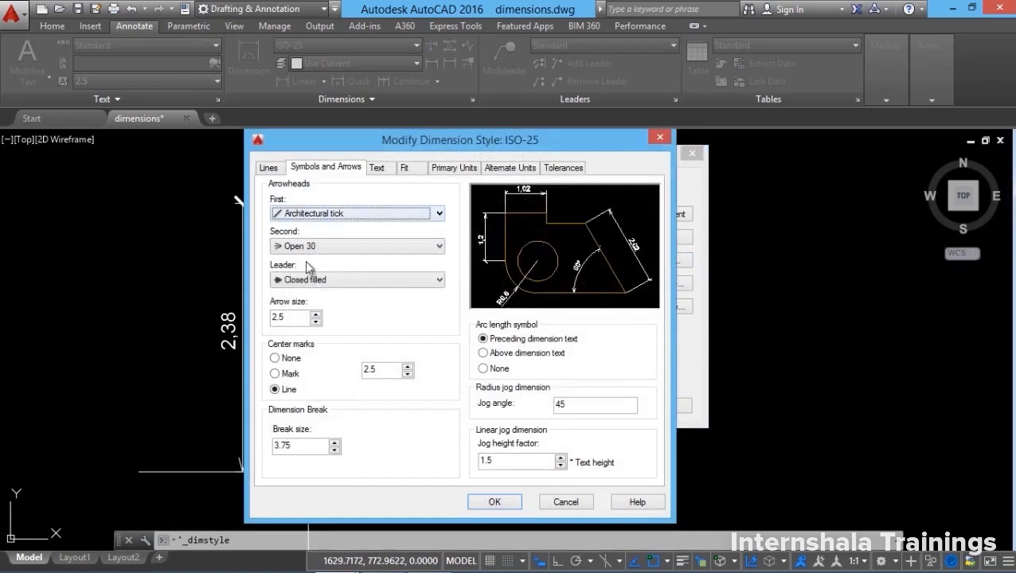
click(321, 247)
key(d)
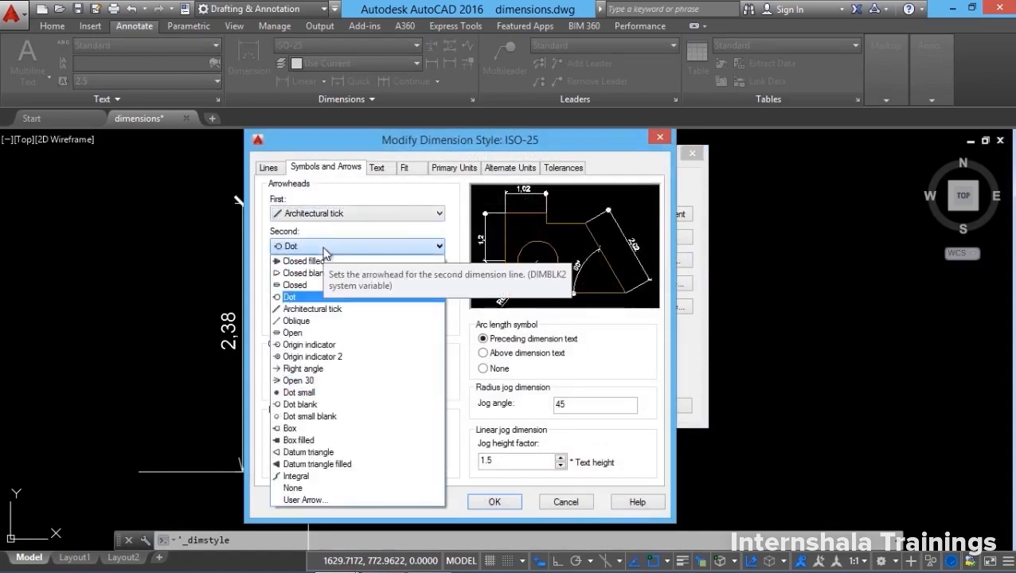
click(323, 310)
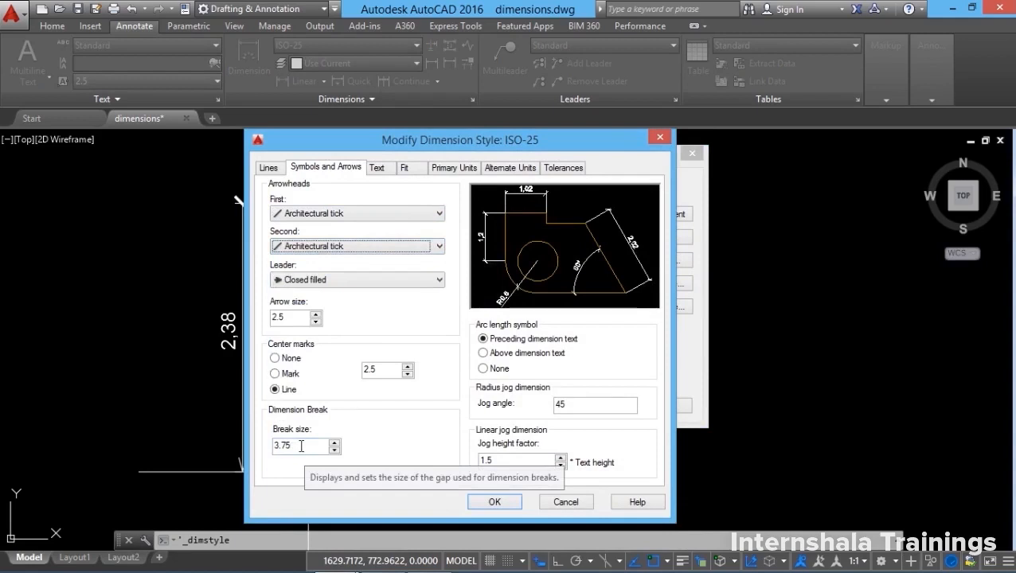
click(510, 501)
Add a horizontal 1,47 dimension at the lower left with Ortho on.
click(601, 404)
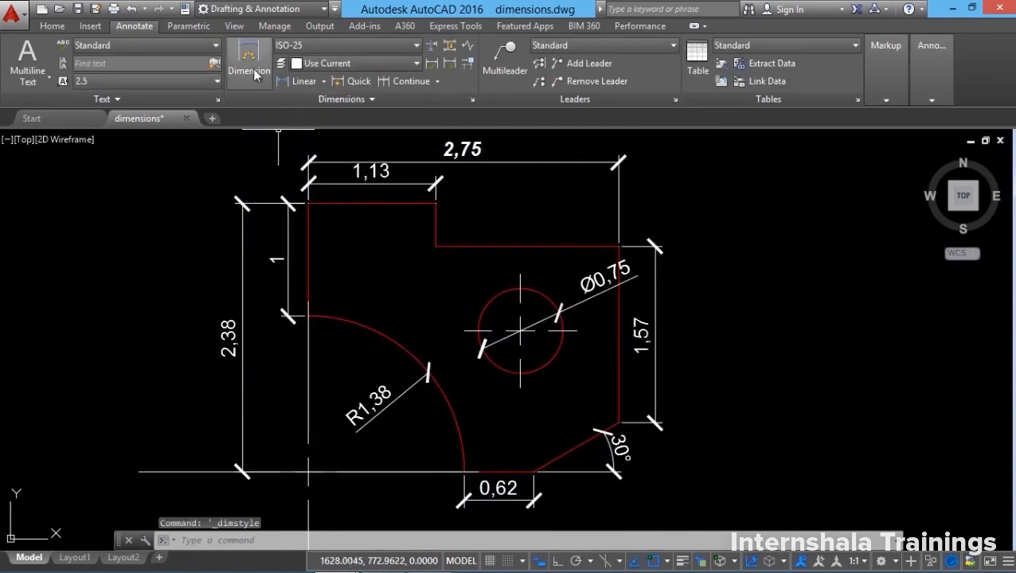
click(255, 74)
click(175, 404)
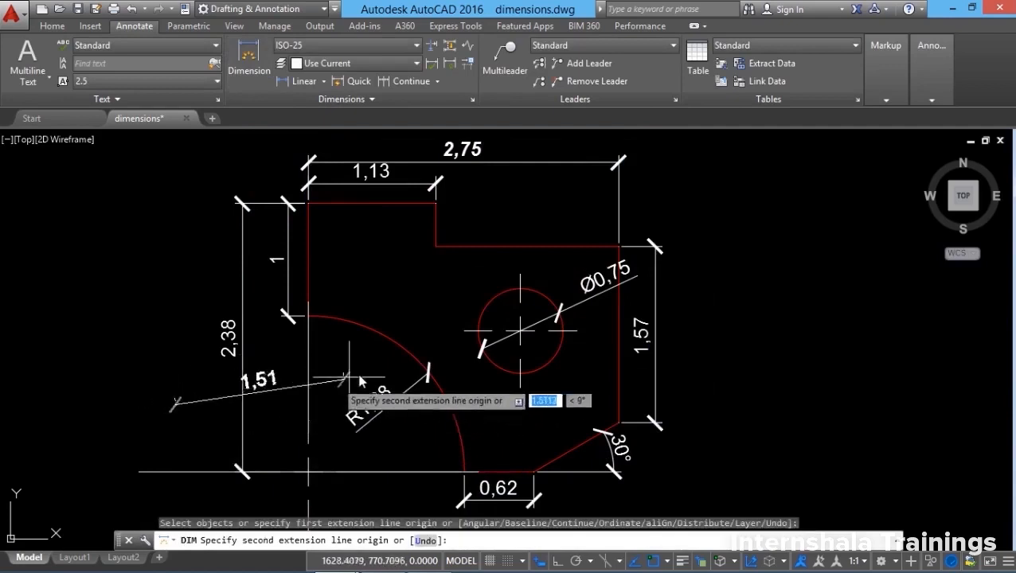
key(F8)
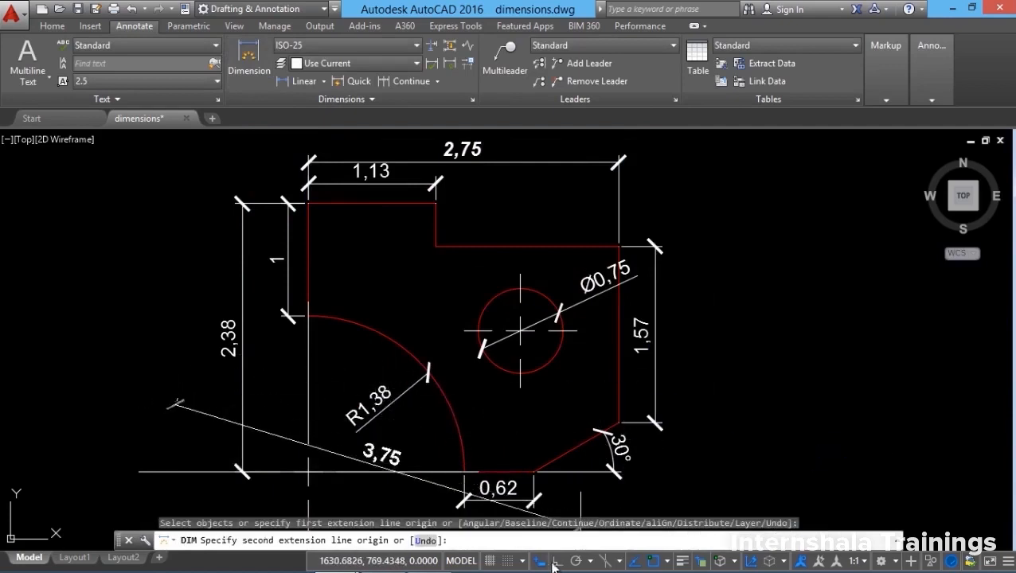
click(340, 404)
click(340, 399)
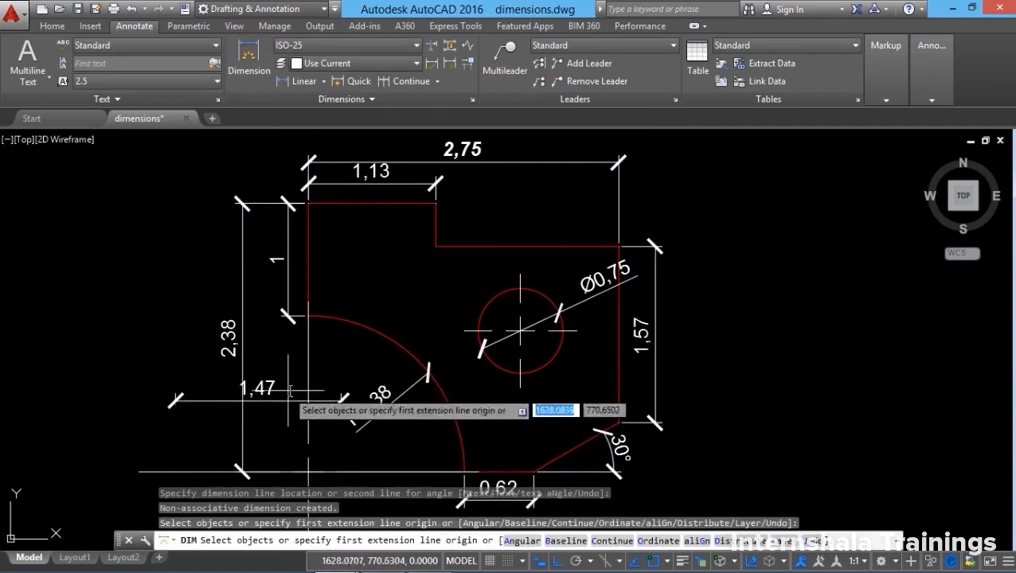
Break the 2,38 dimension automatically where it crosses other dimensions.
scroll(237, 434, up, 4)
scroll(249, 386, down, 3)
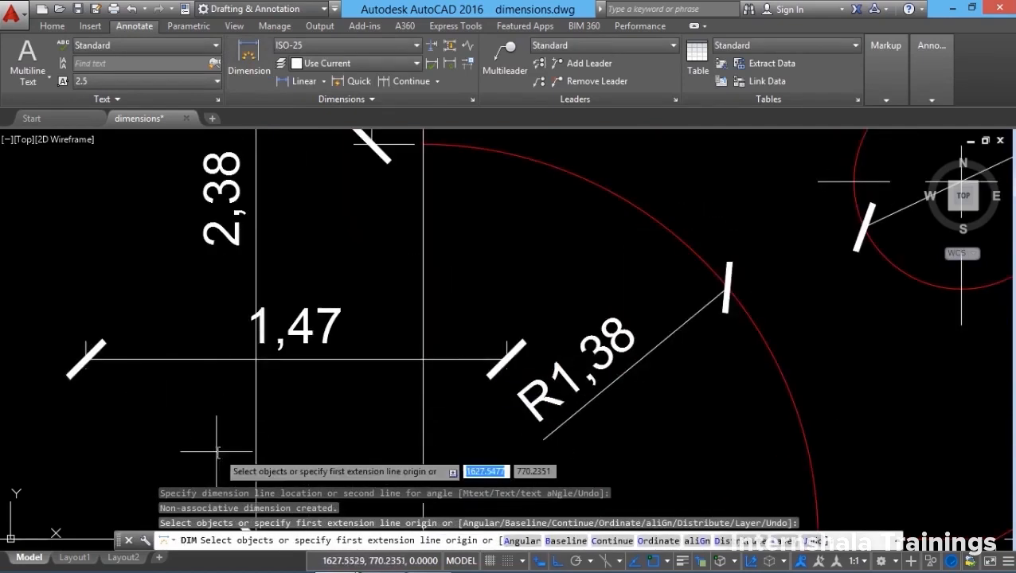
click(433, 49)
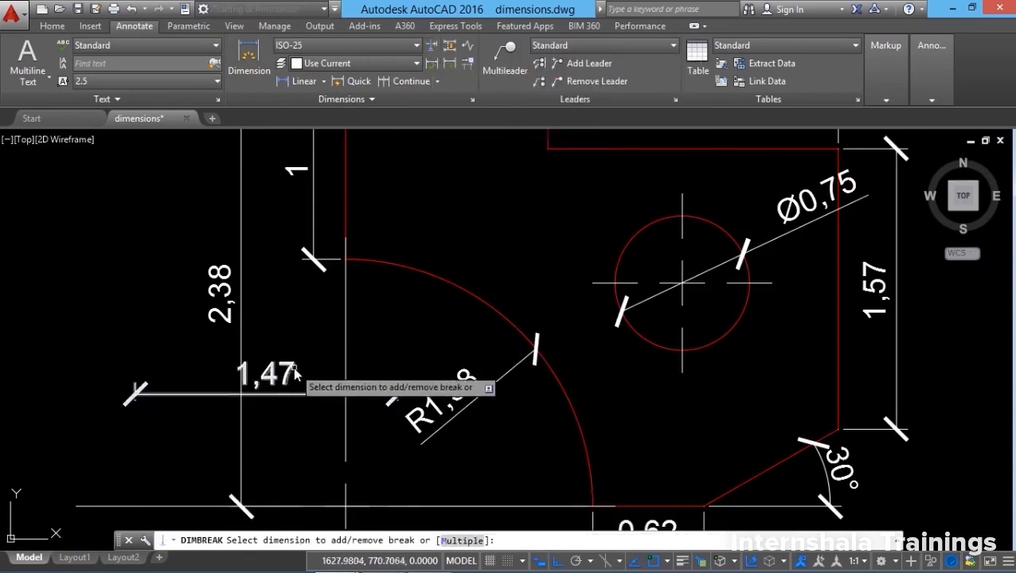
click(241, 351)
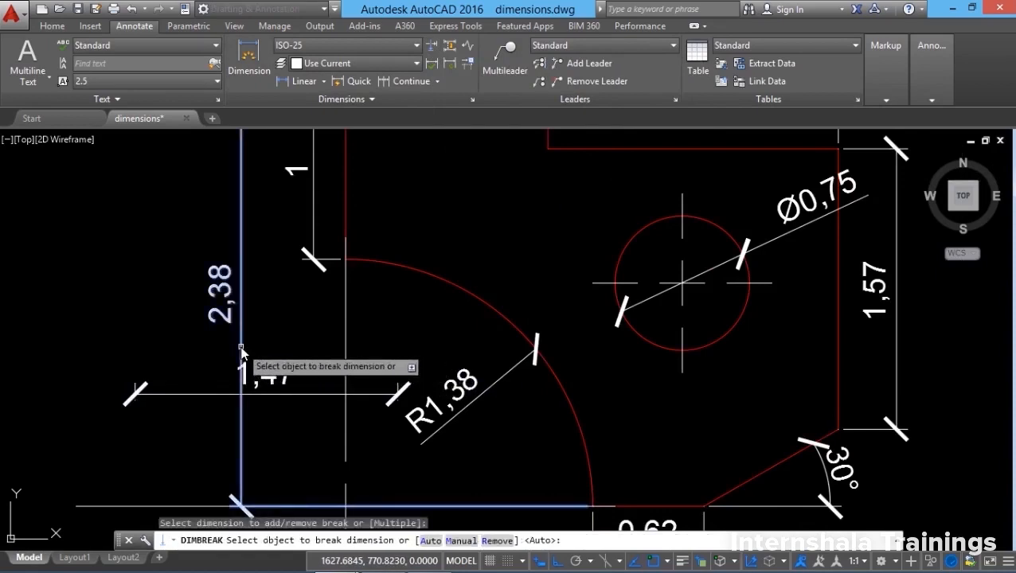
key(Return)
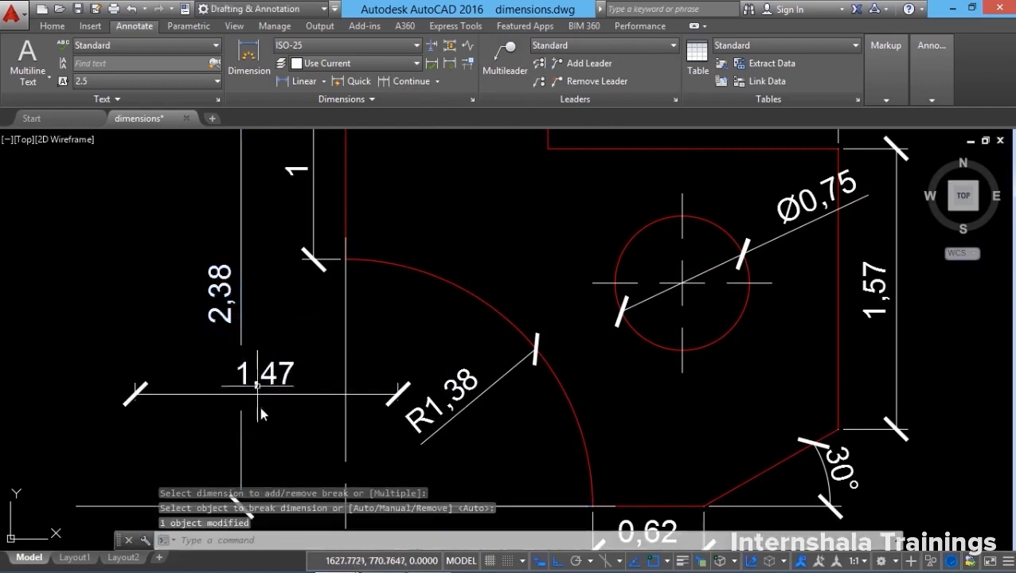
middle_drag(257, 415, 249, 374)
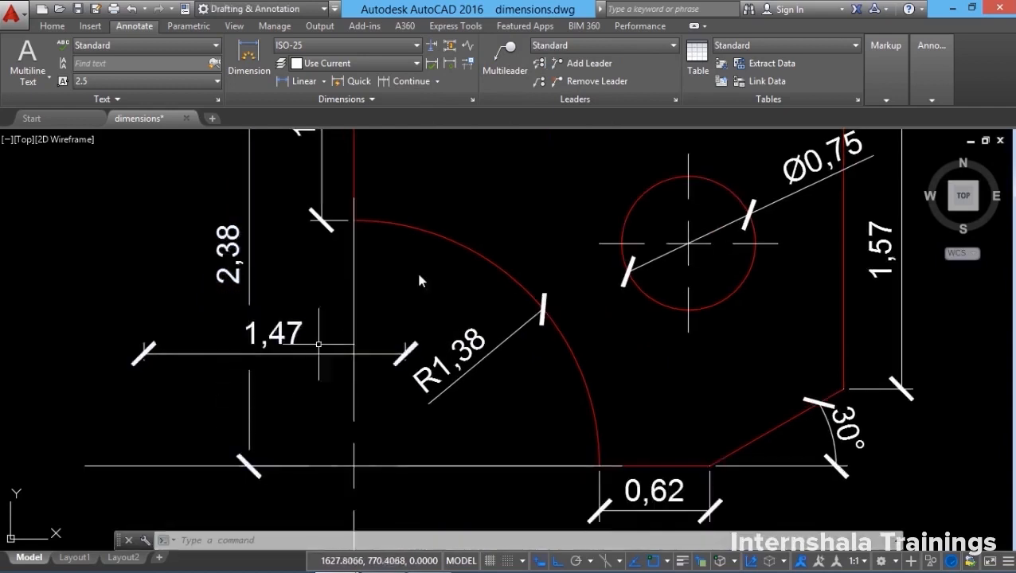
click(472, 99)
In ISO-25's text settings keep Standard style, no text frame, and vertical placement Centered.
click(669, 259)
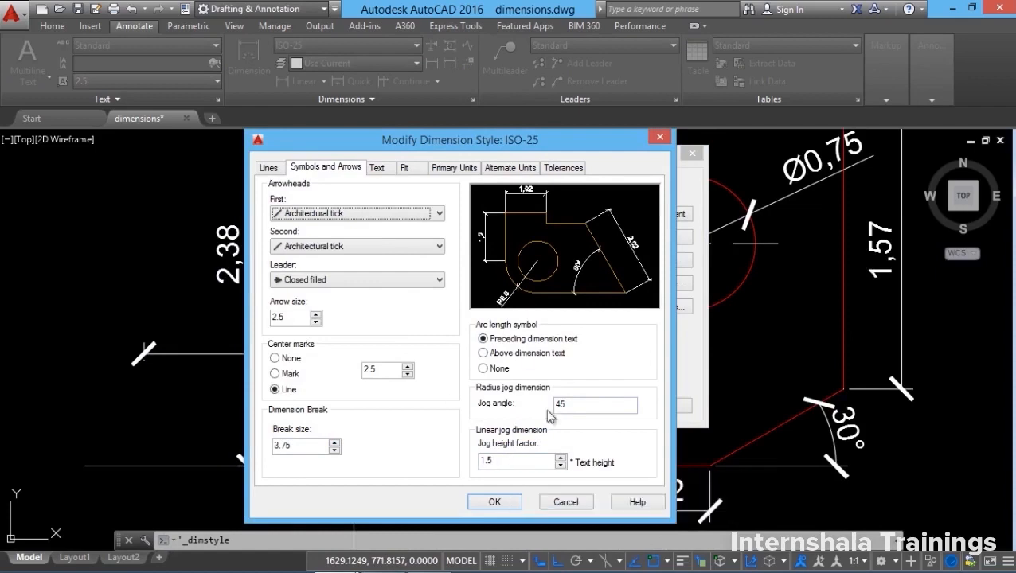
click(376, 167)
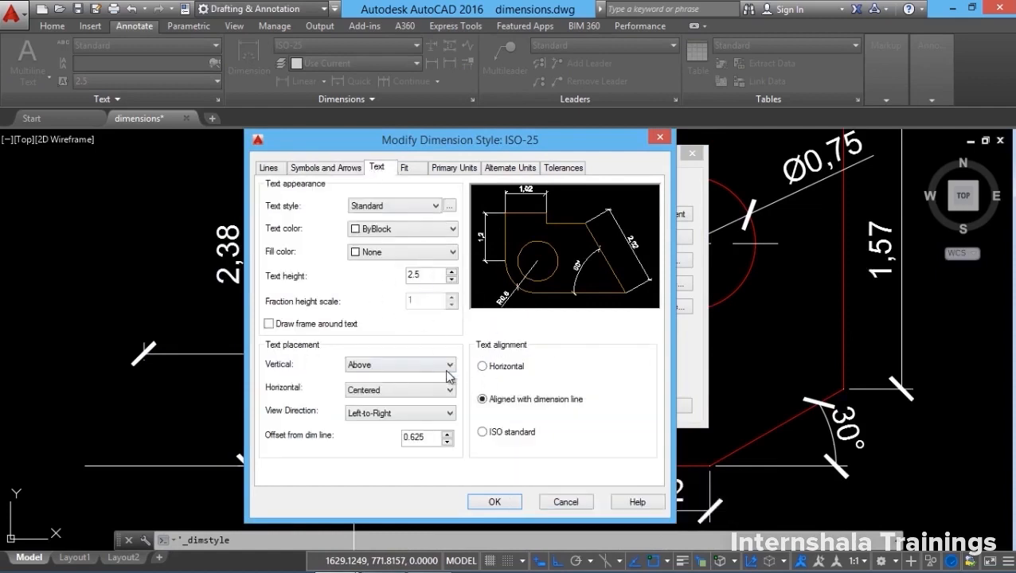
click(392, 207)
click(391, 217)
click(274, 327)
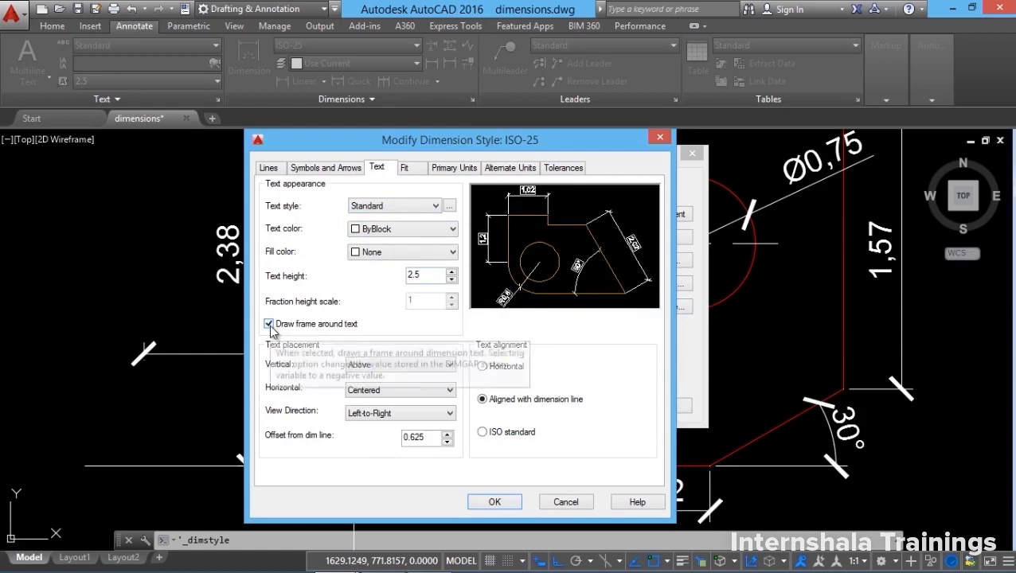
click(269, 324)
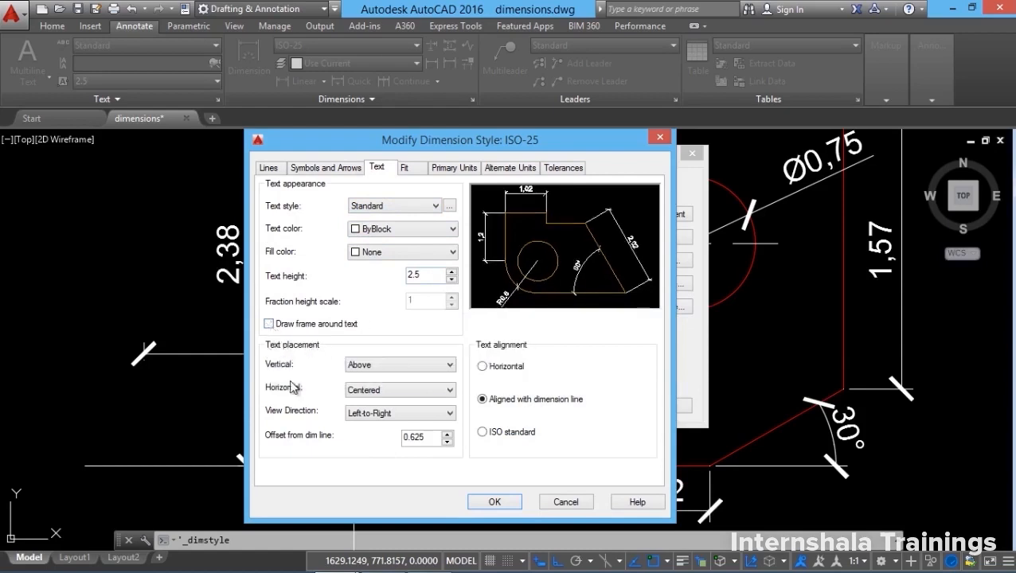
click(396, 368)
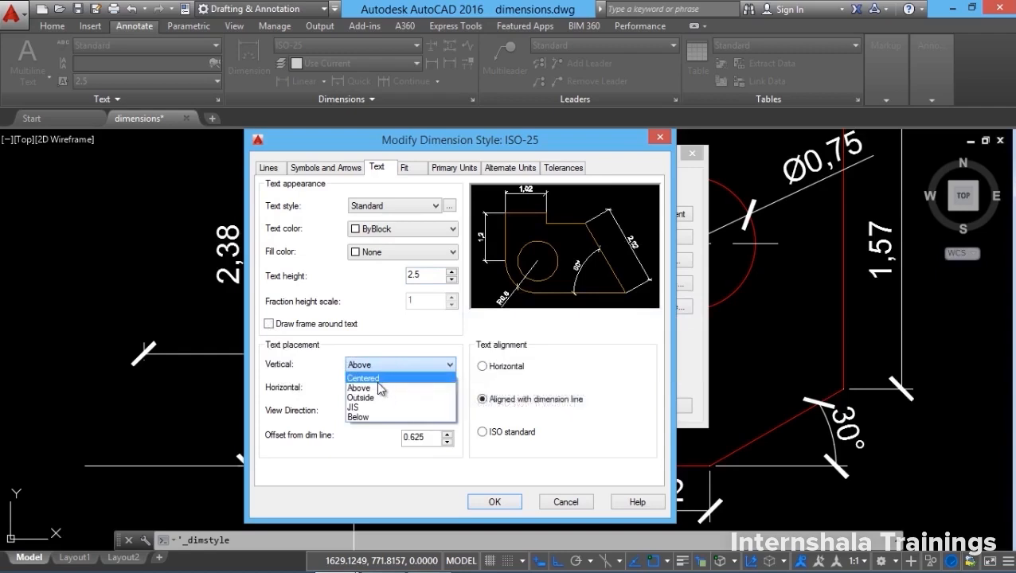
click(379, 379)
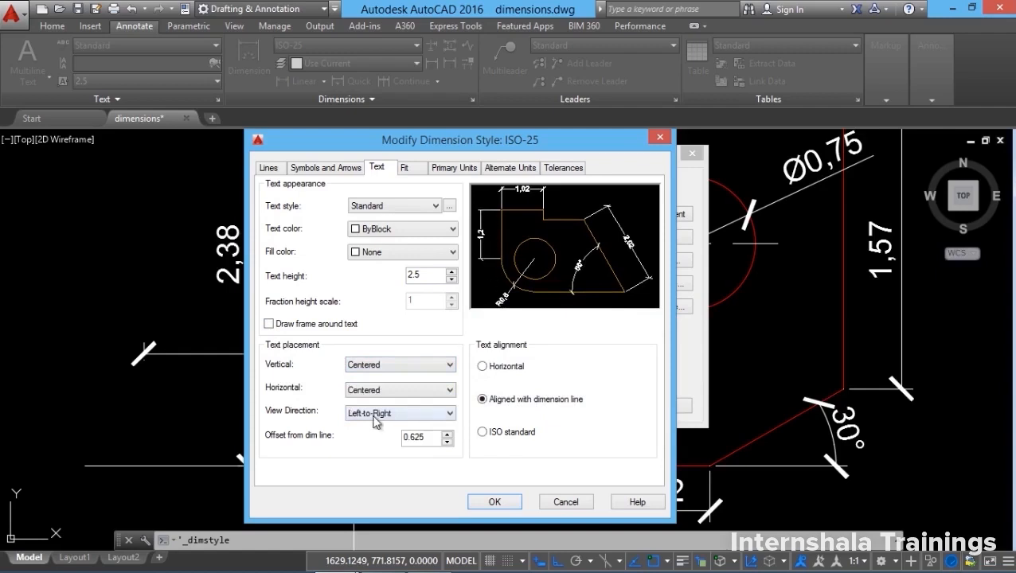
Set horizontal text placement to Centered after trying the extension-line positions.
click(399, 391)
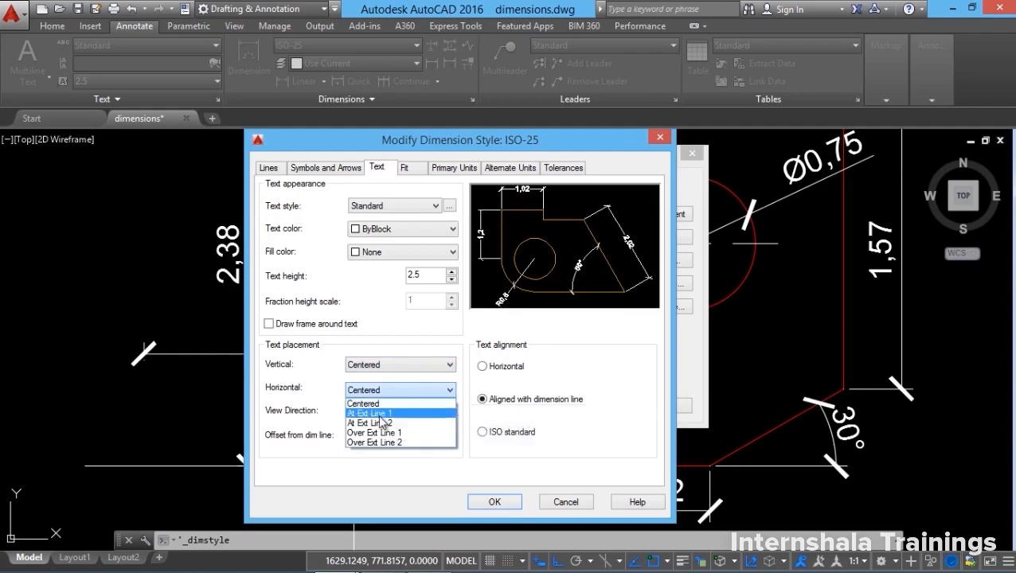
click(380, 414)
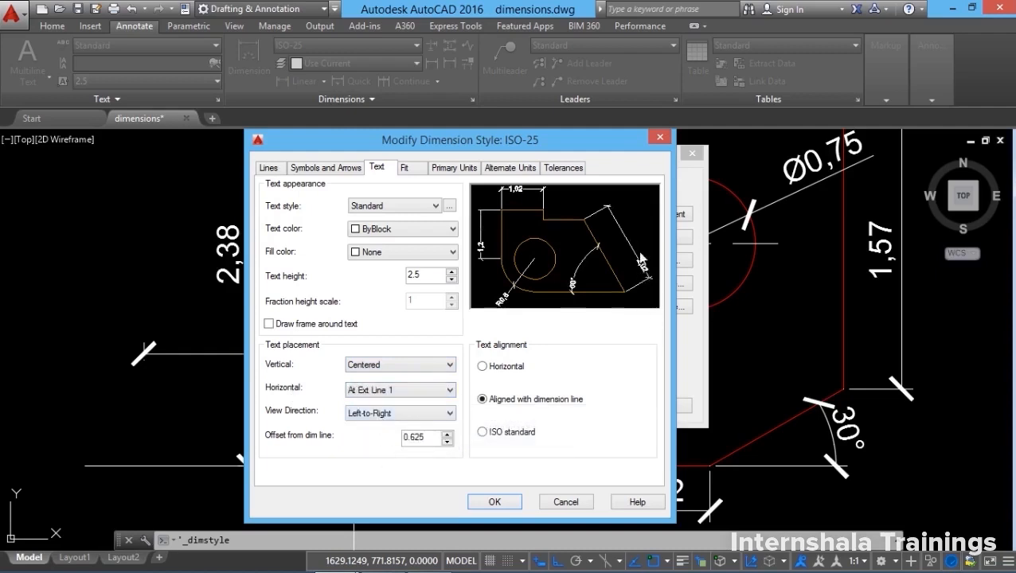
click(375, 390)
key(Down)
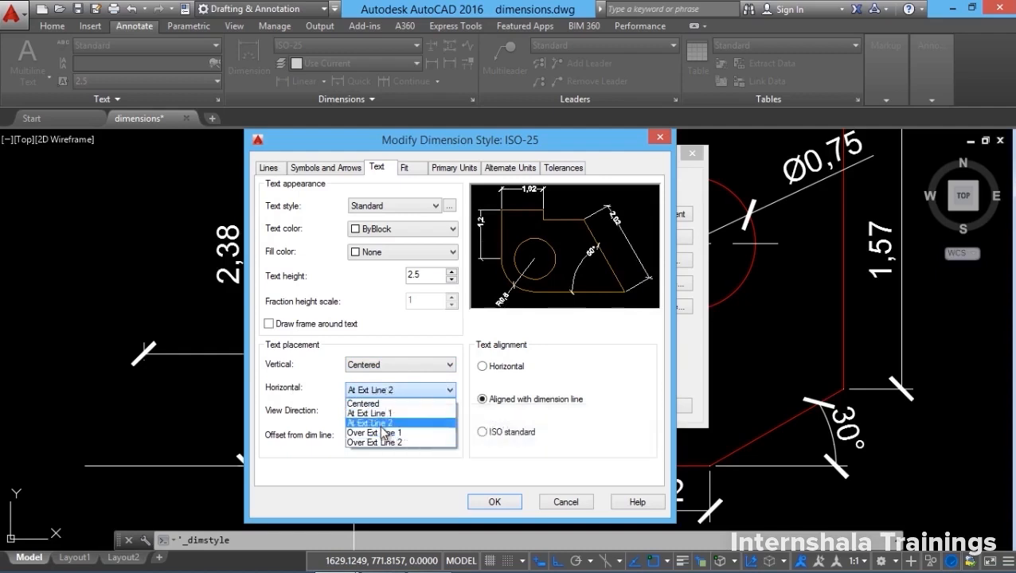
click(381, 426)
click(404, 392)
click(383, 432)
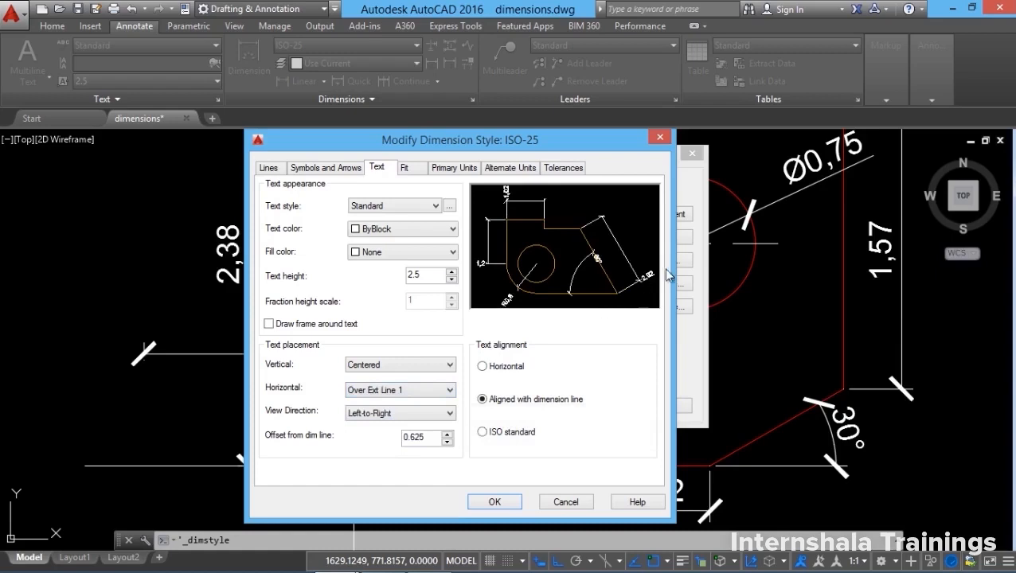
click(390, 414)
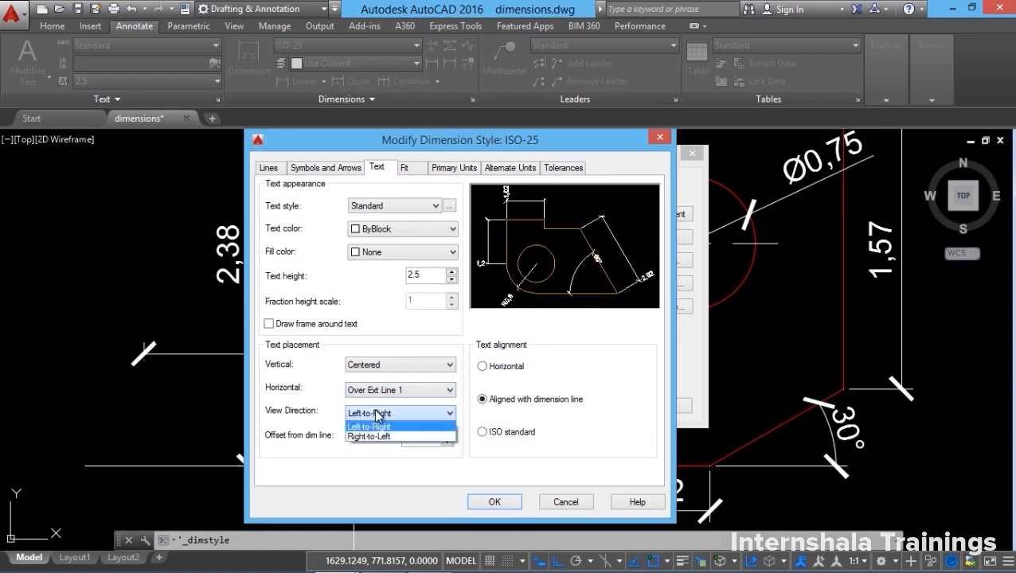
click(374, 425)
click(380, 394)
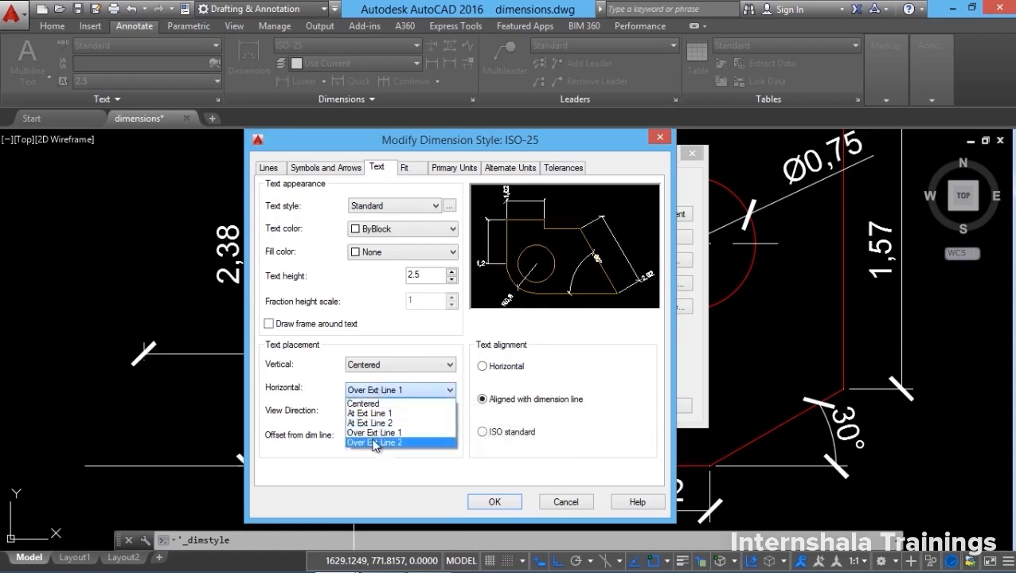
click(369, 446)
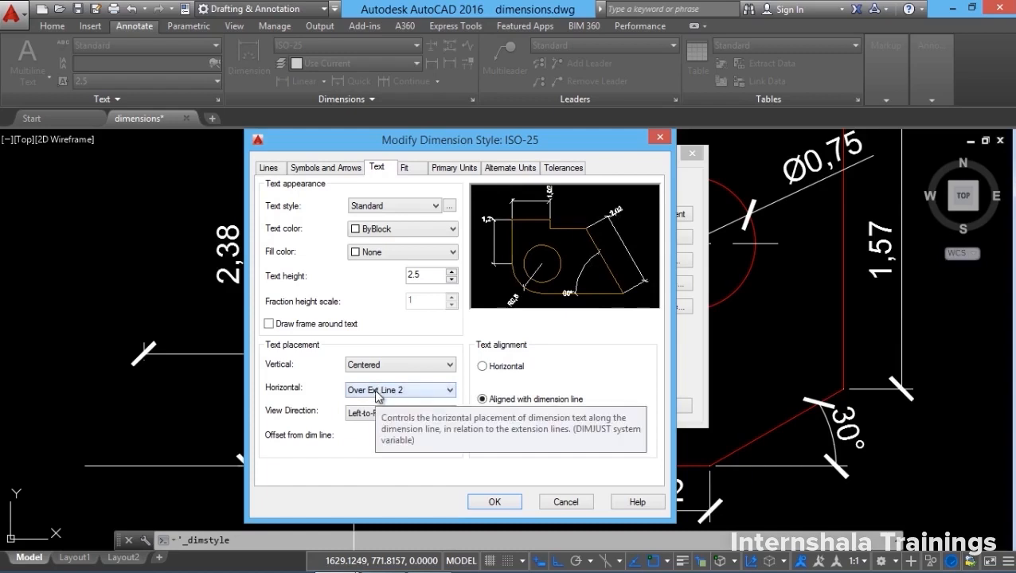
click(378, 390)
click(369, 403)
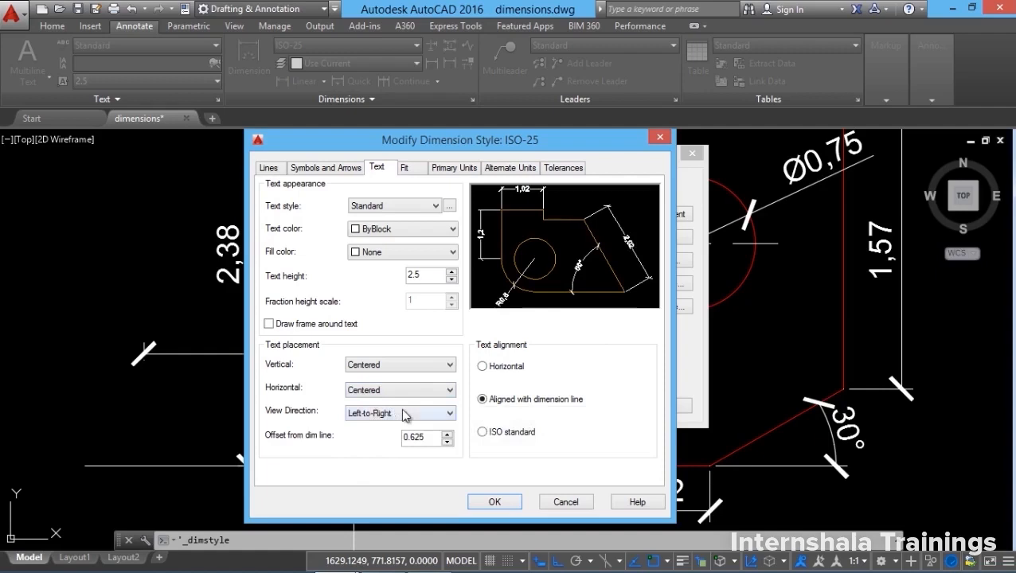
Keep text view direction Left-to-Right after trying Right-to-Left.
click(404, 414)
click(386, 437)
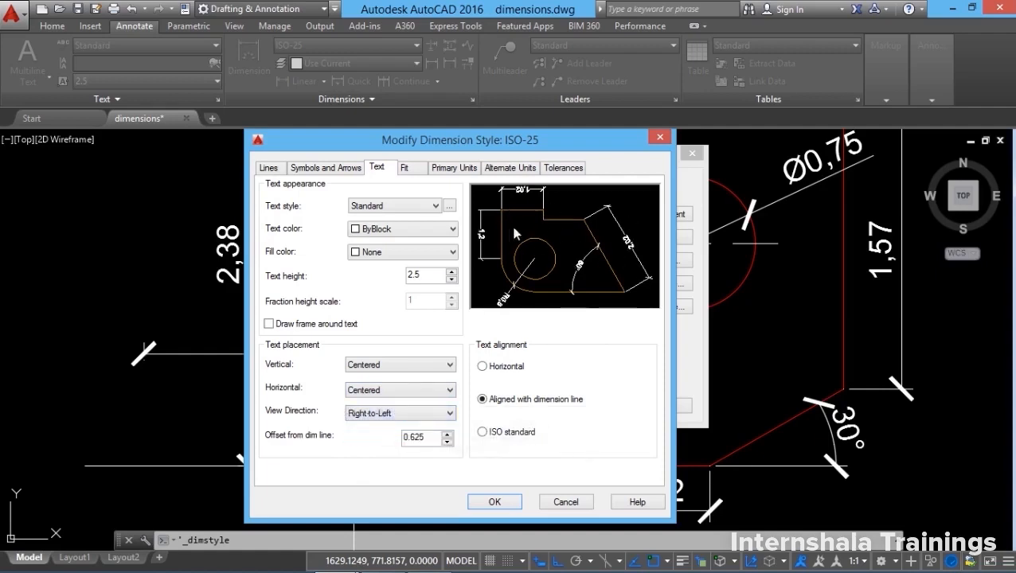
click(398, 414)
click(384, 435)
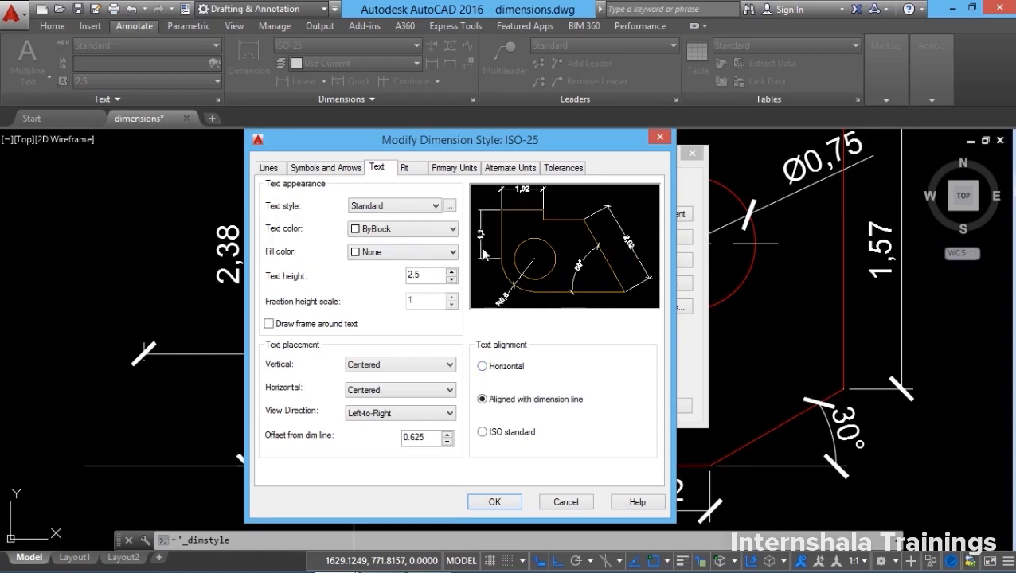
click(482, 367)
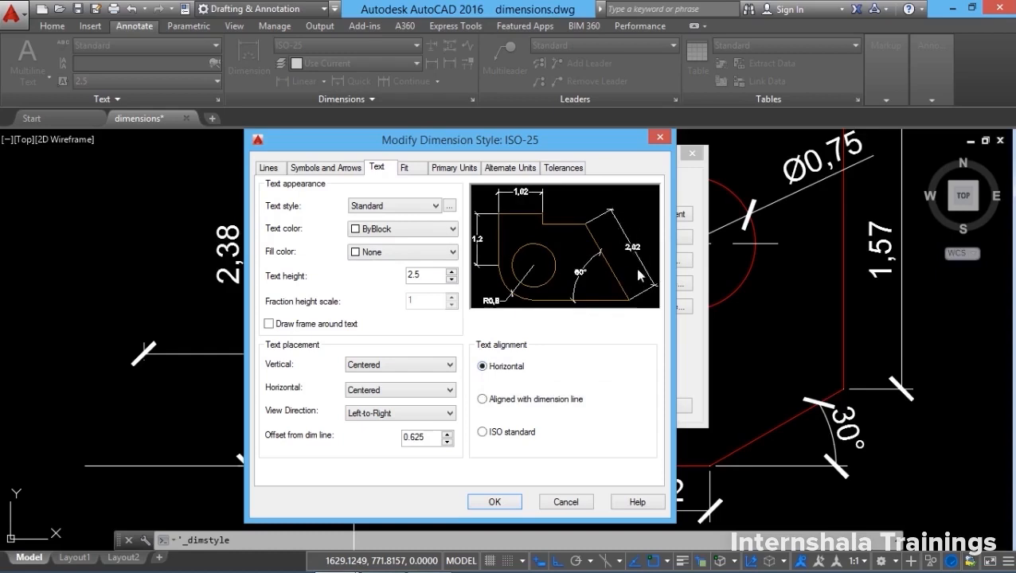
click(496, 434)
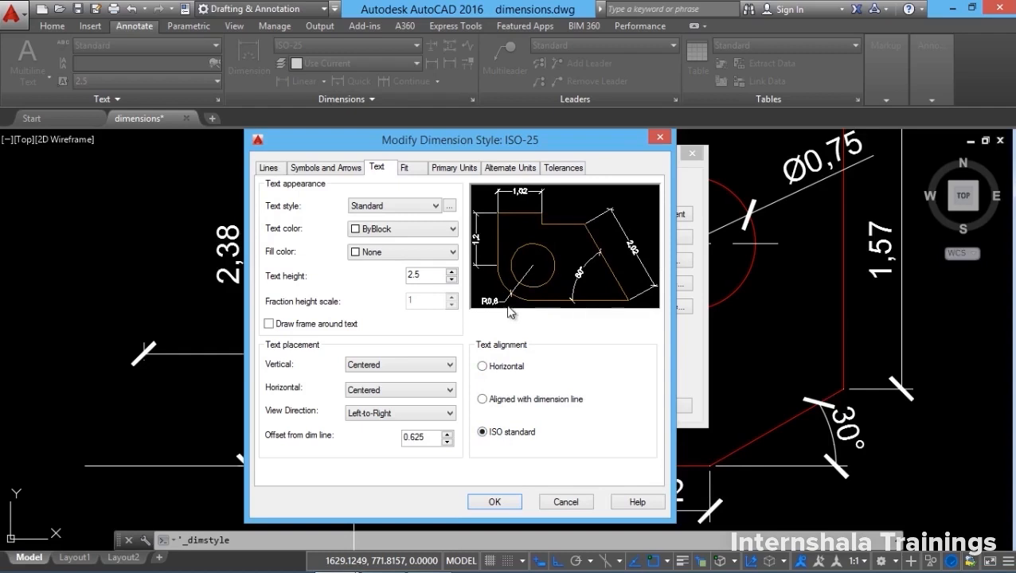
click(491, 404)
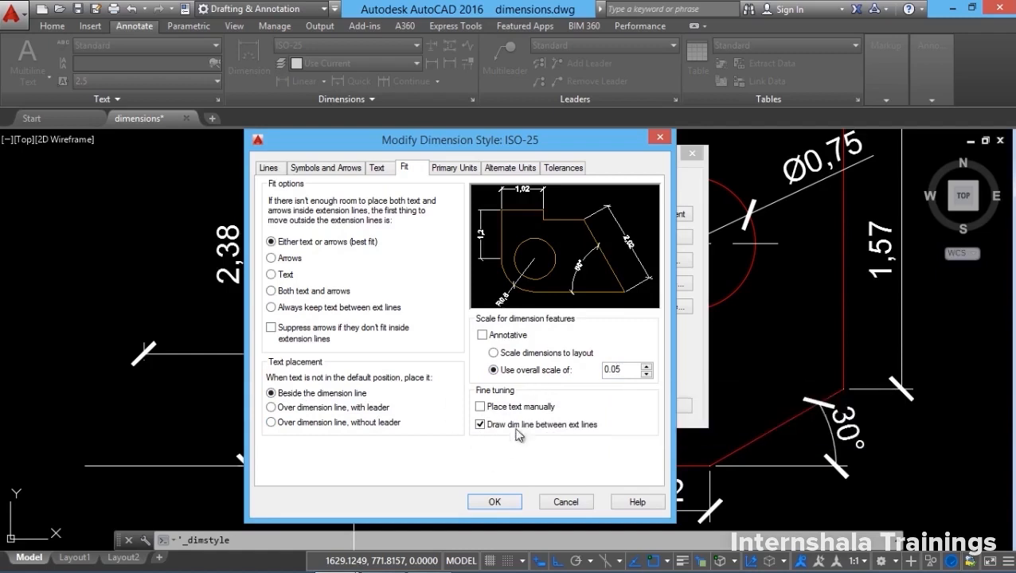
On Primary Units keep Decimal format and set the decimal separator to Period.
click(454, 168)
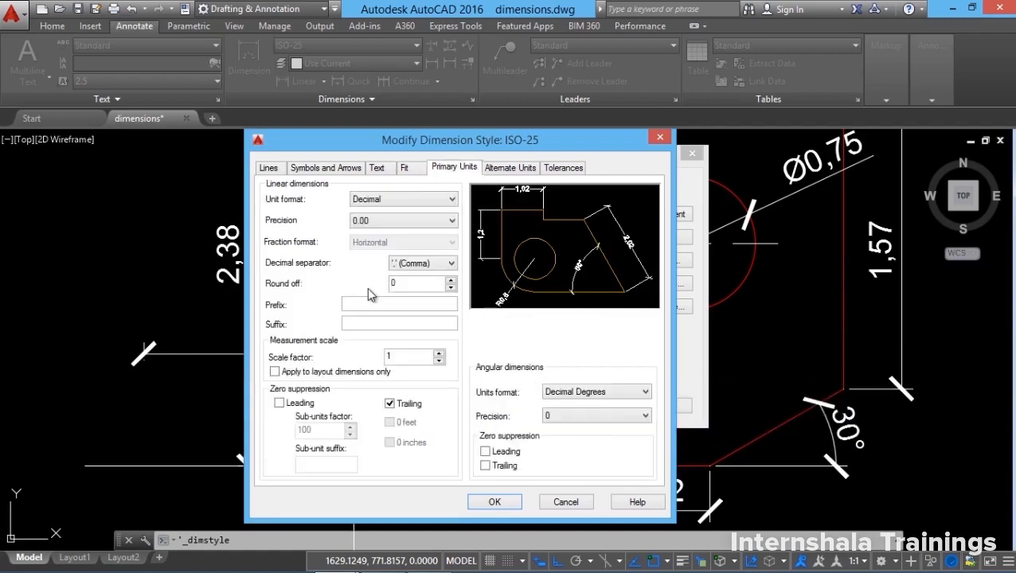
click(403, 199)
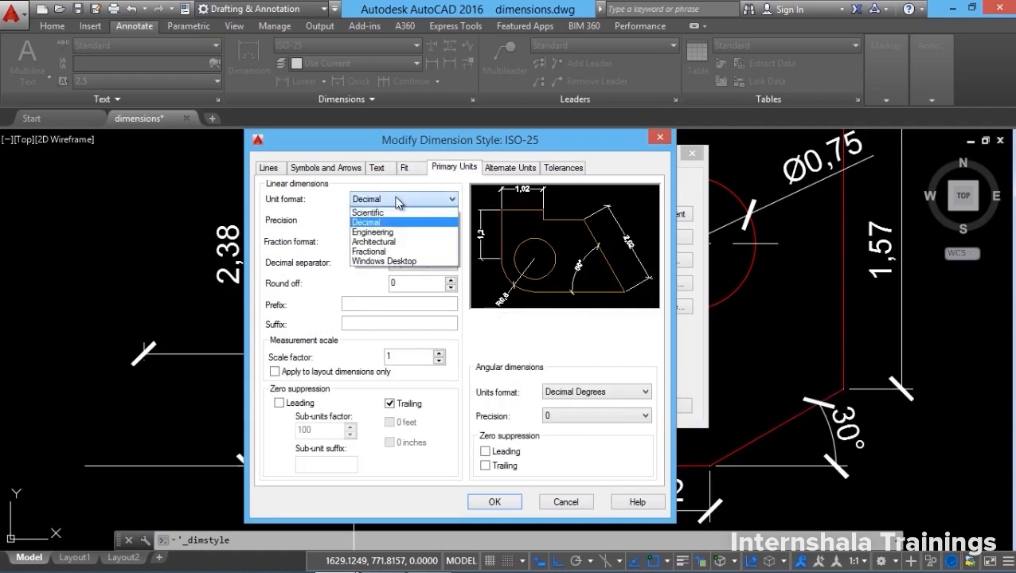
click(383, 230)
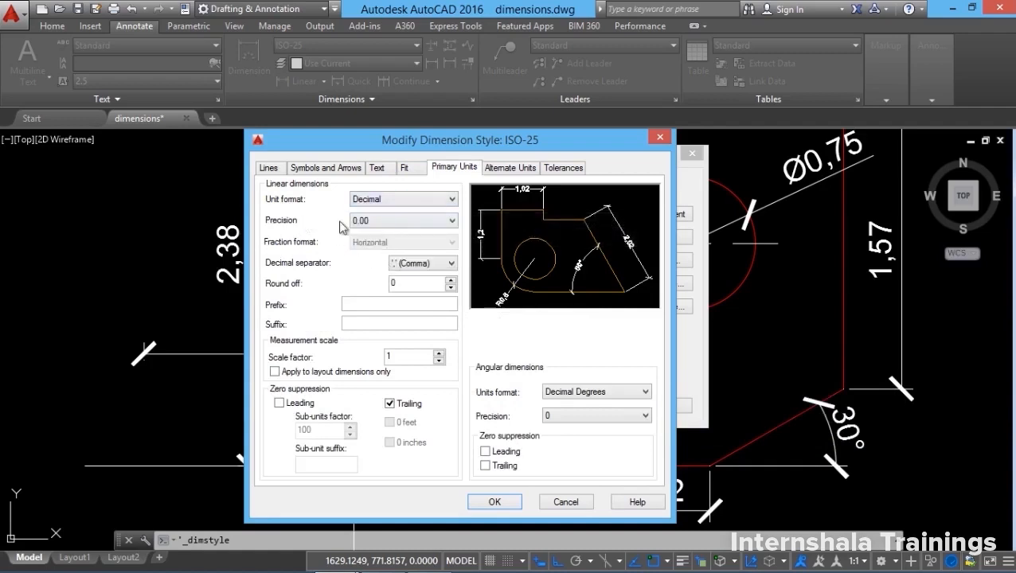
click(420, 263)
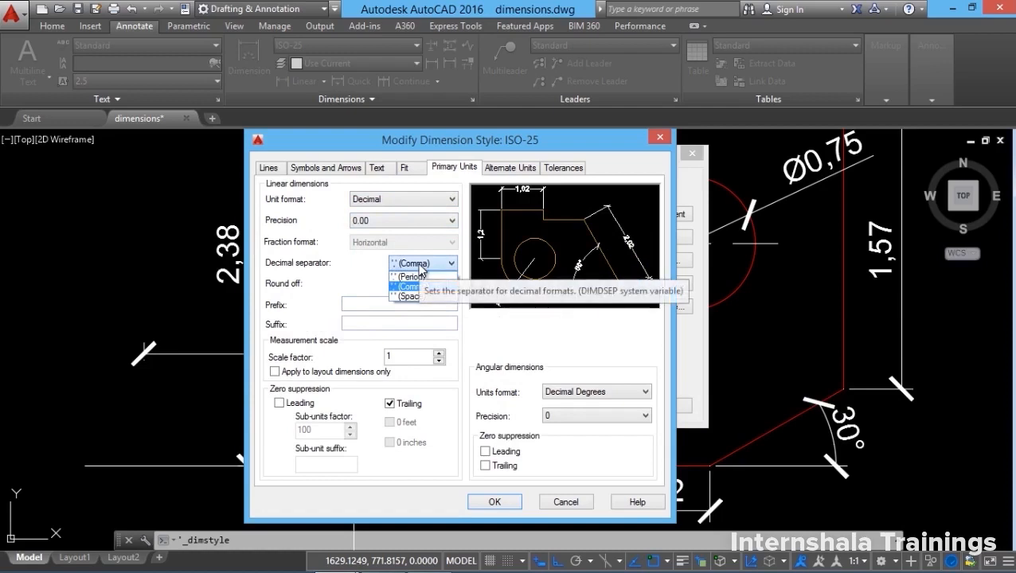
click(412, 276)
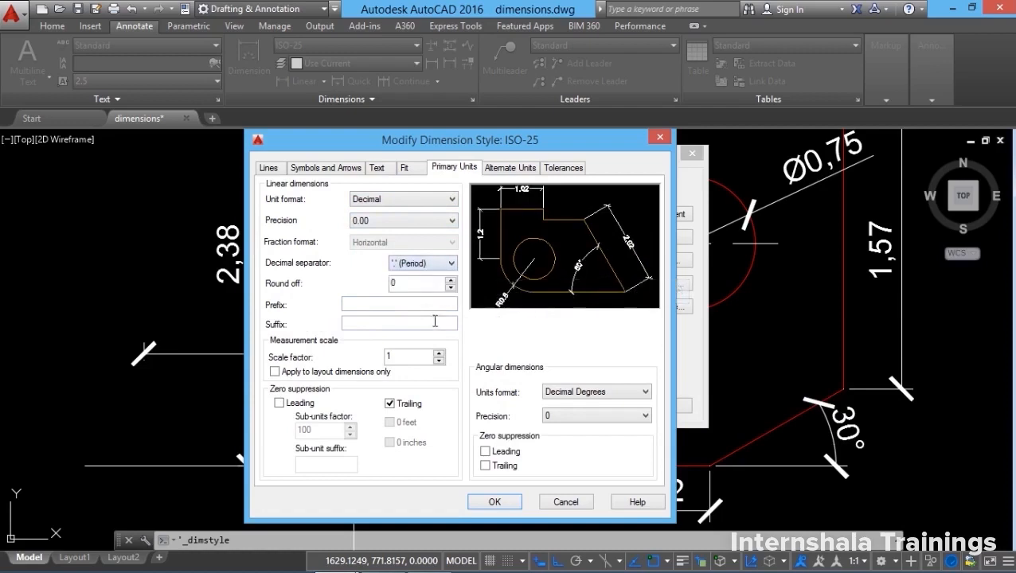
double_click(405, 285)
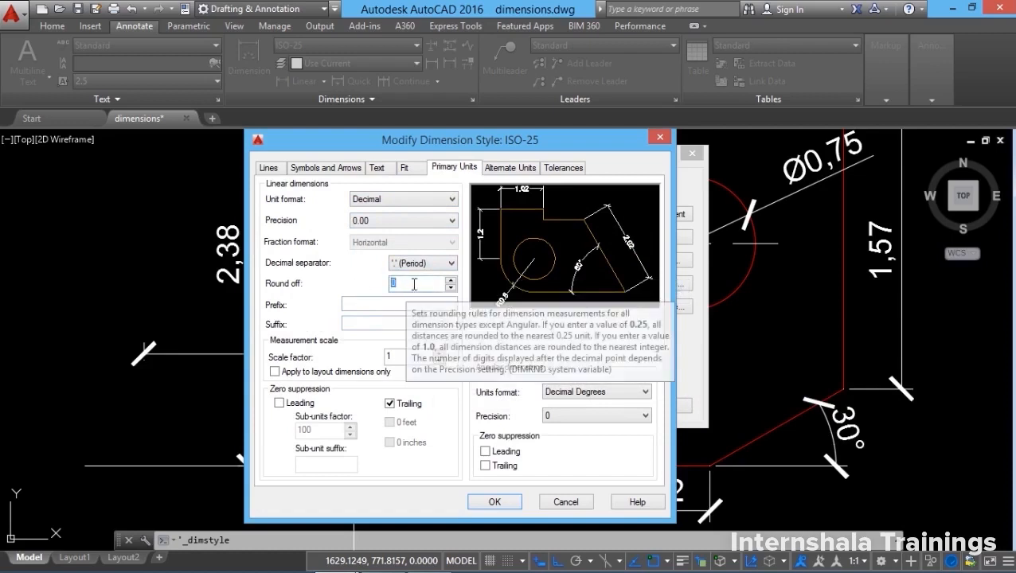
Leave the dimension suffix empty, removing a trial 'CM' suffix.
click(349, 305)
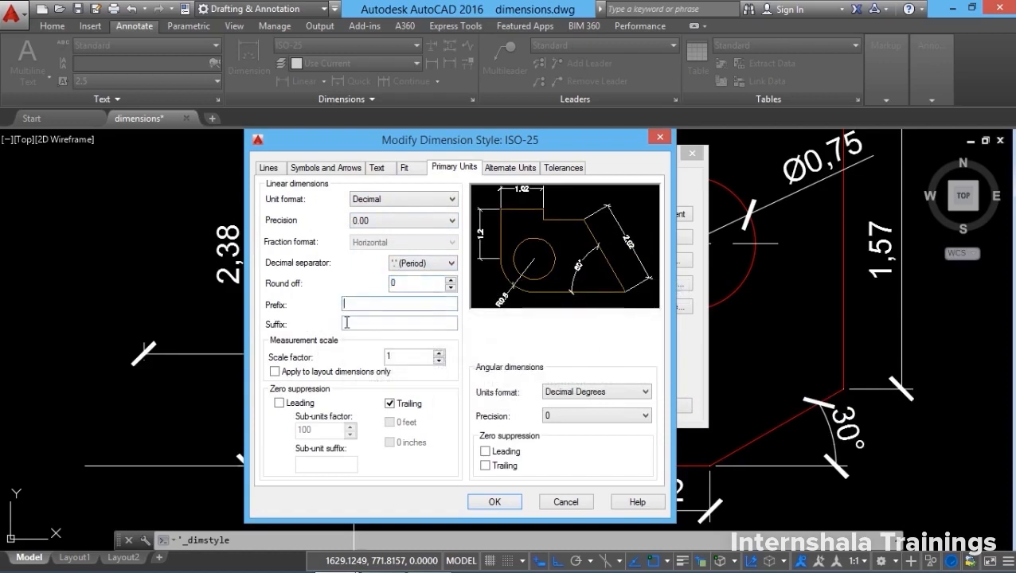
click(353, 322)
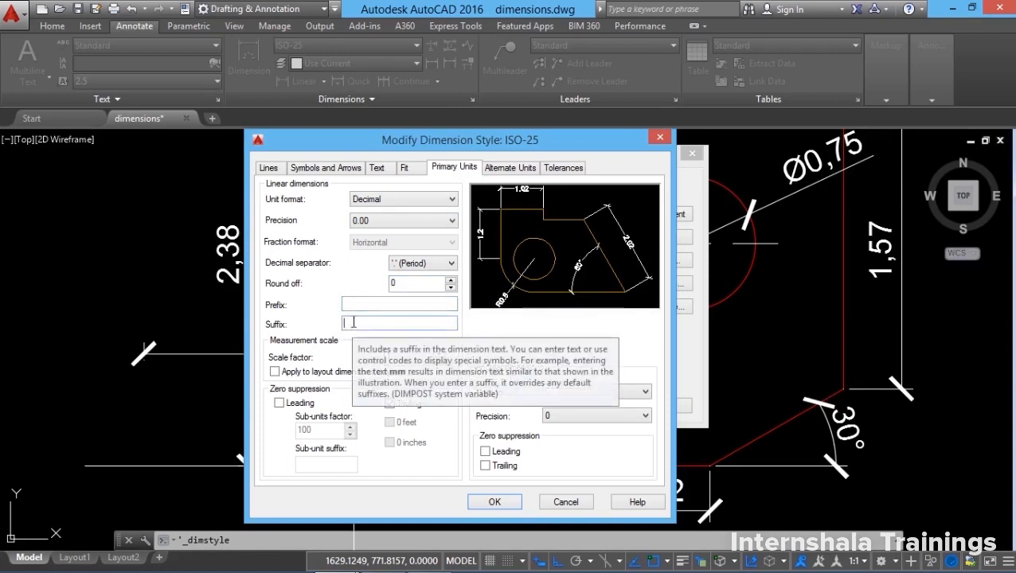
text(CM)
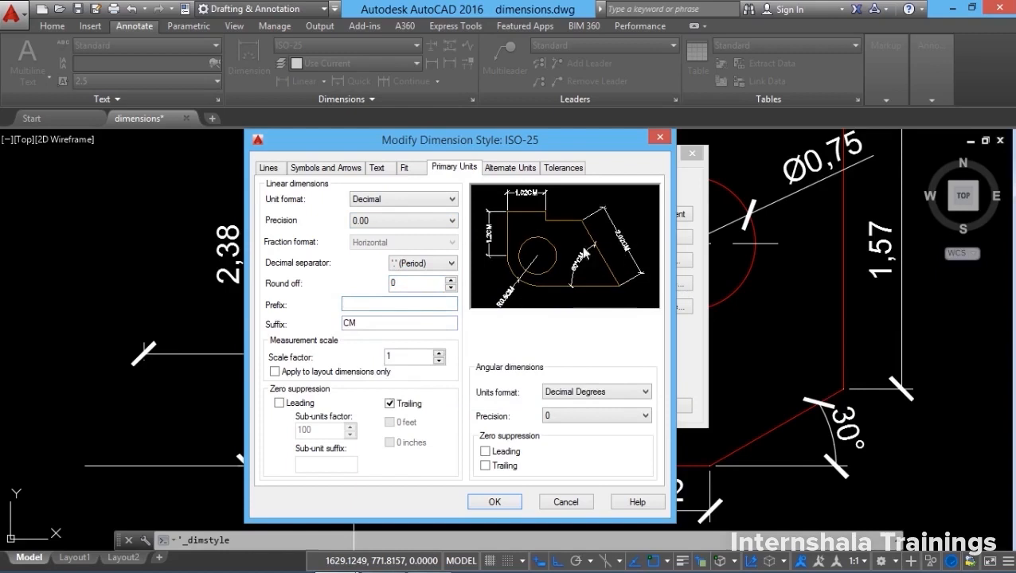
drag(377, 324, 166, 321)
key(BackSpace)
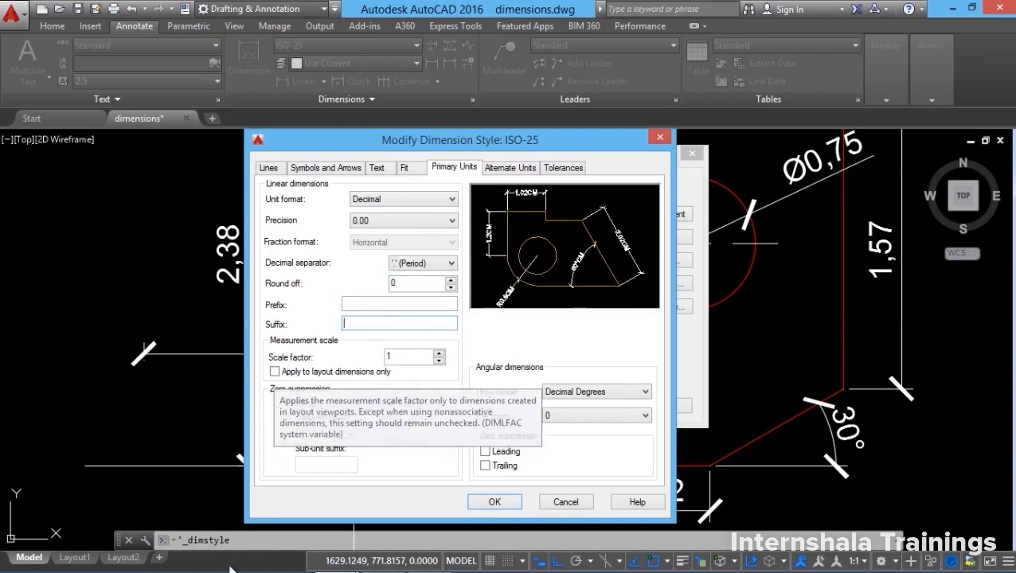
double_click(407, 358)
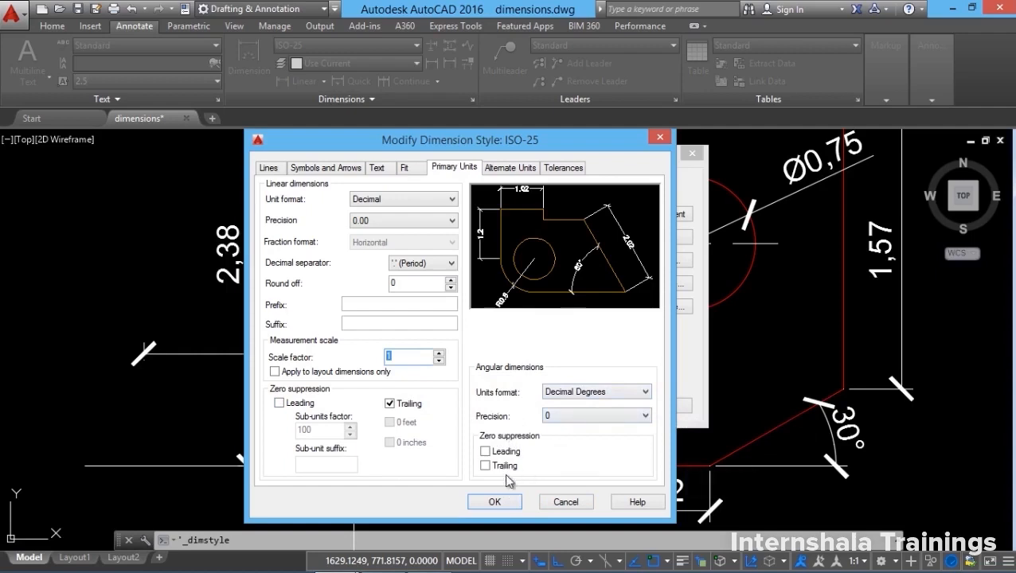
click(503, 168)
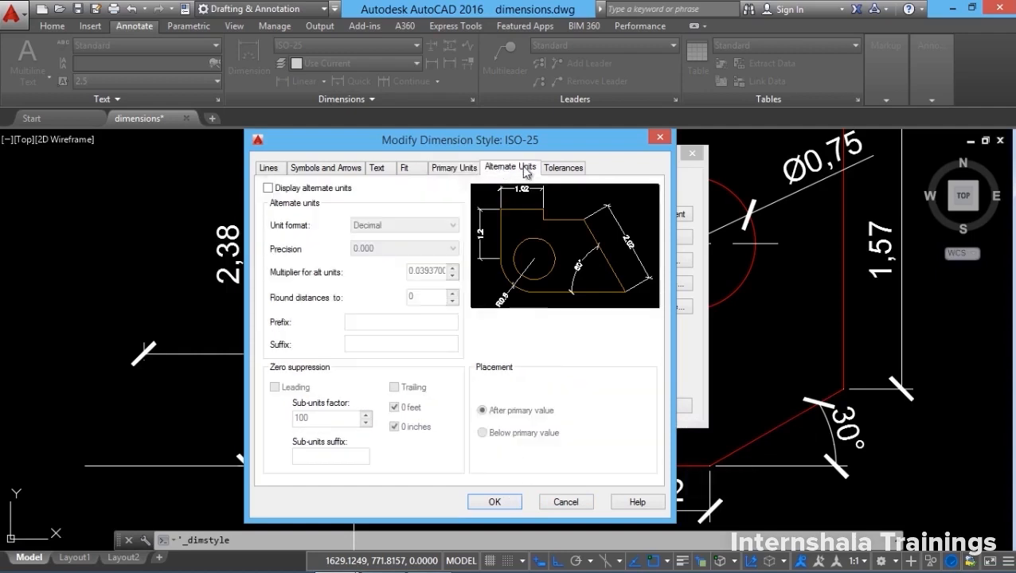
Show ISO-25's Tolerances settings: method None, vertical position Bottom.
click(268, 188)
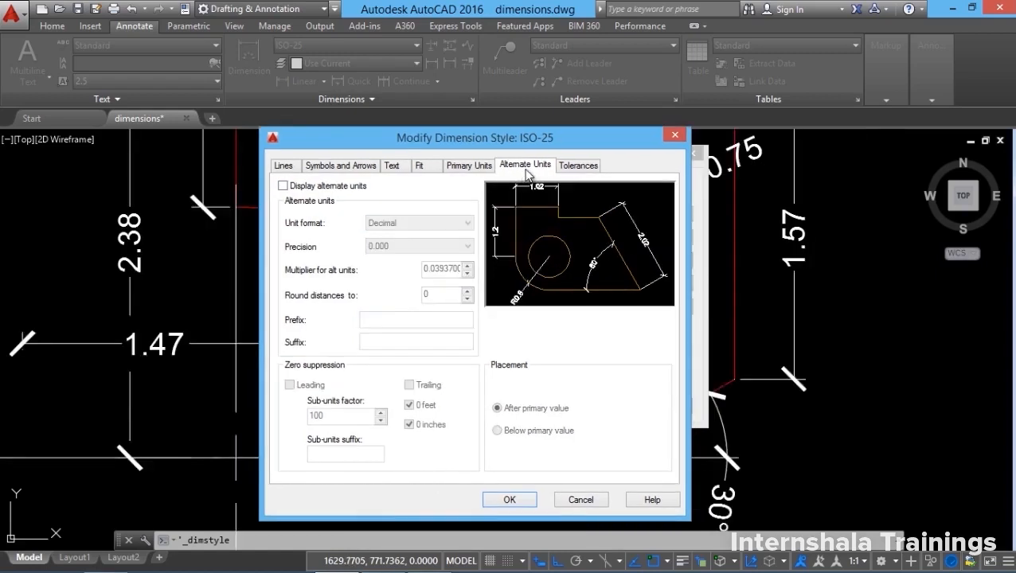
click(577, 167)
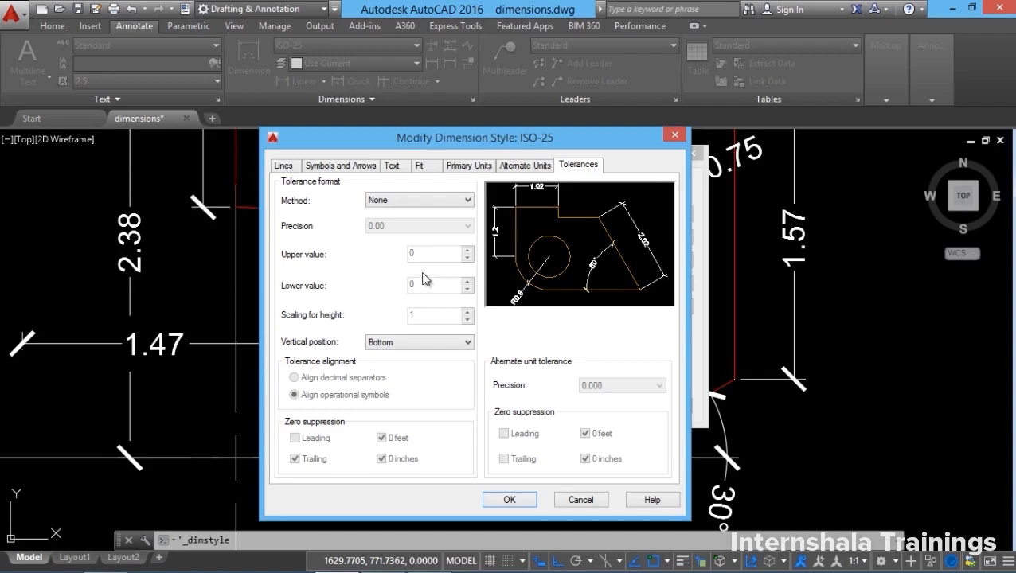
Set the ISO-25 tolerances to Symmetrical with an upper value of 0.02 and apply them.
click(407, 200)
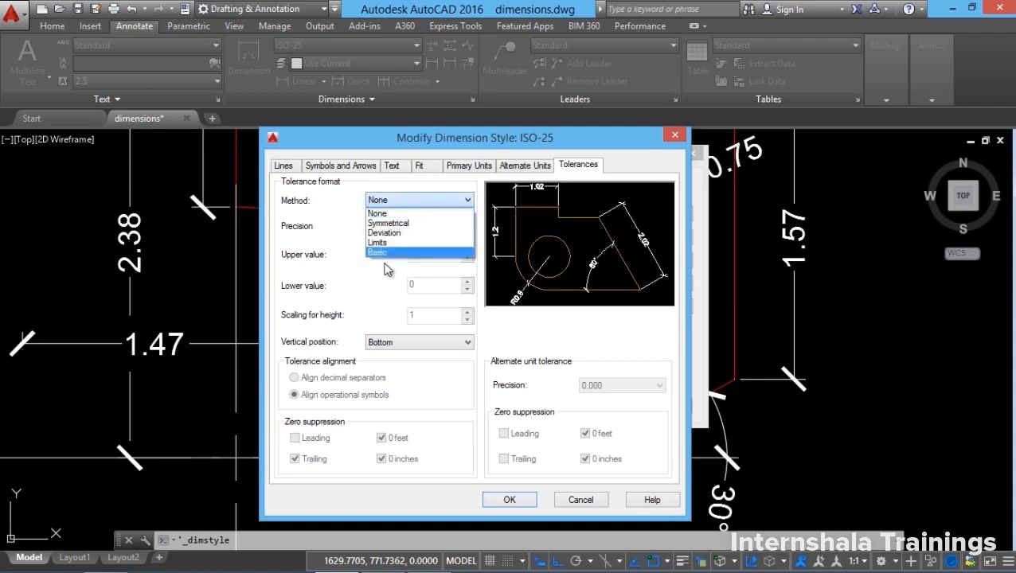
click(390, 224)
click(392, 200)
click(391, 214)
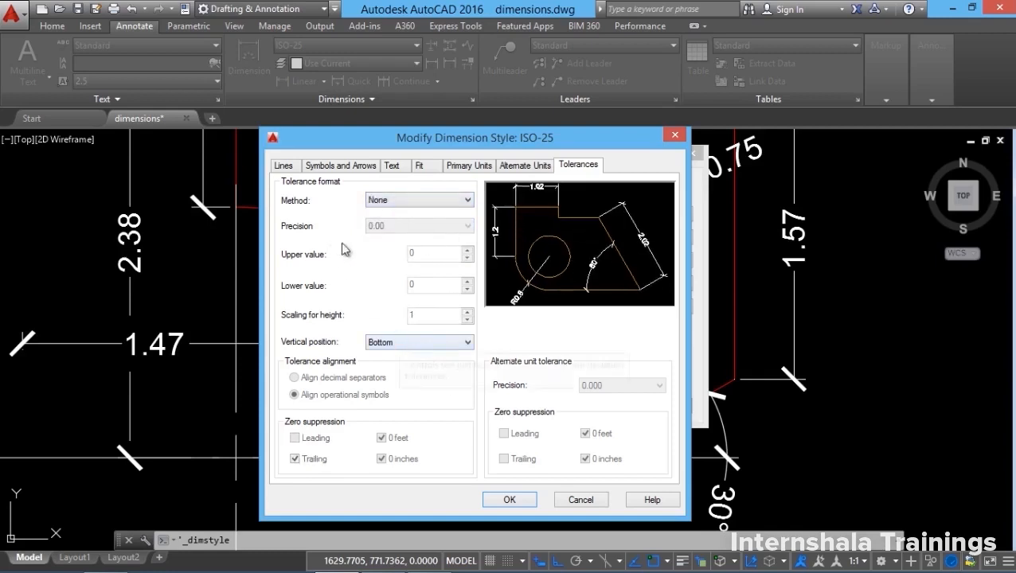
click(409, 203)
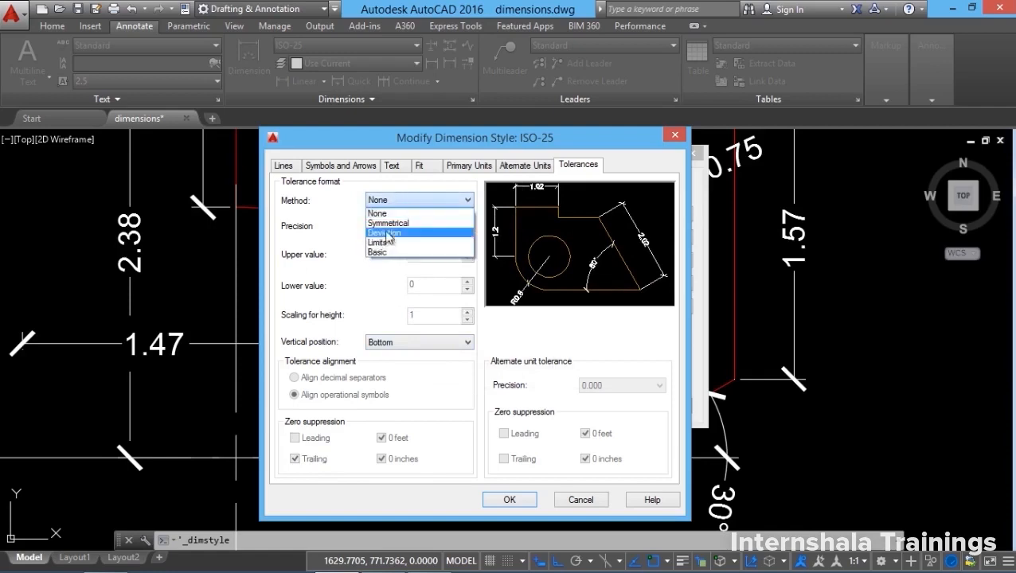
click(389, 224)
double_click(432, 255)
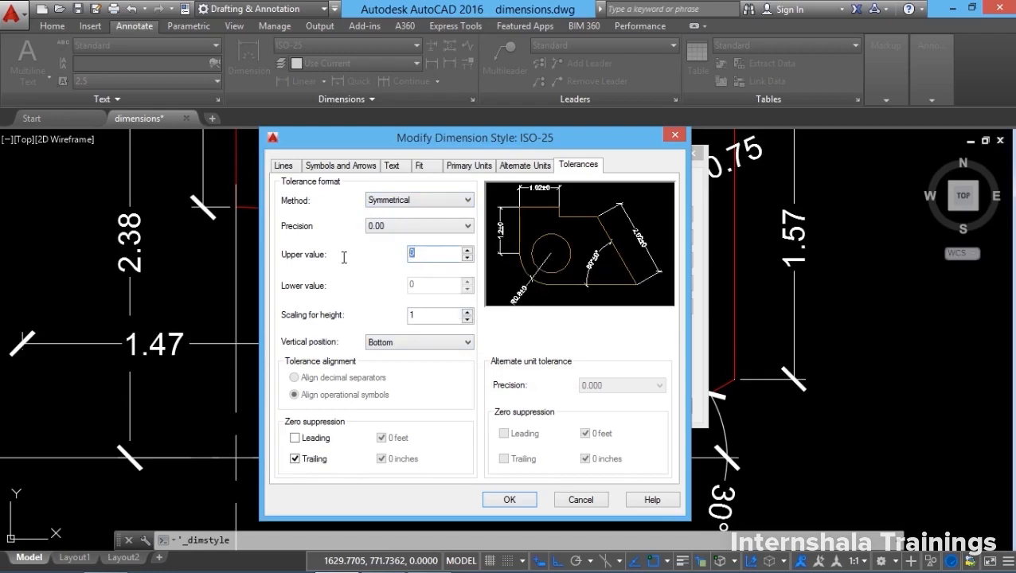
text(0.02)
click(530, 501)
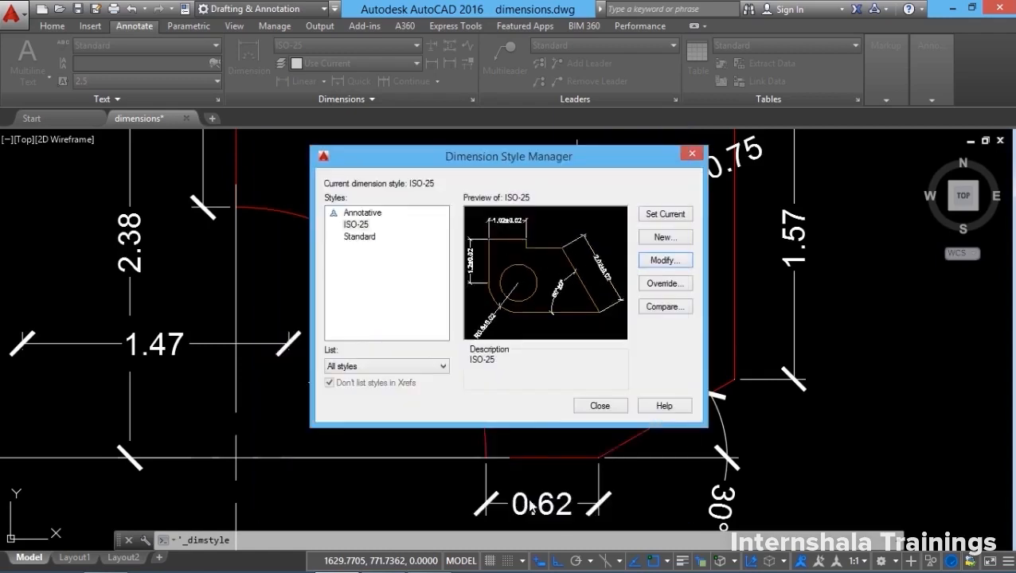
click(600, 411)
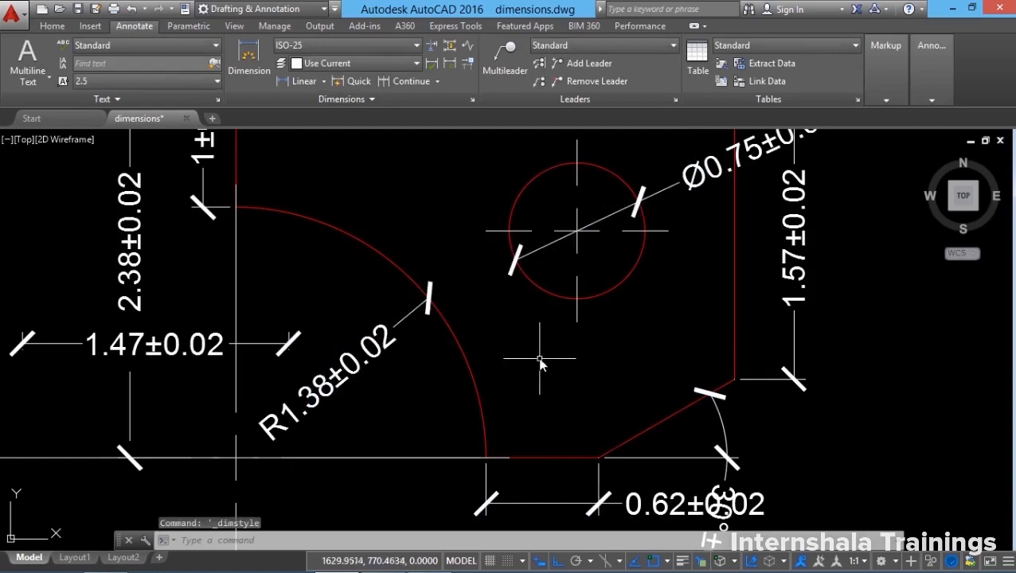
Check the ±0.02 dimensions such as 1.47 and reopen the Dimension Style Manager.
scroll(529, 350, down, 3)
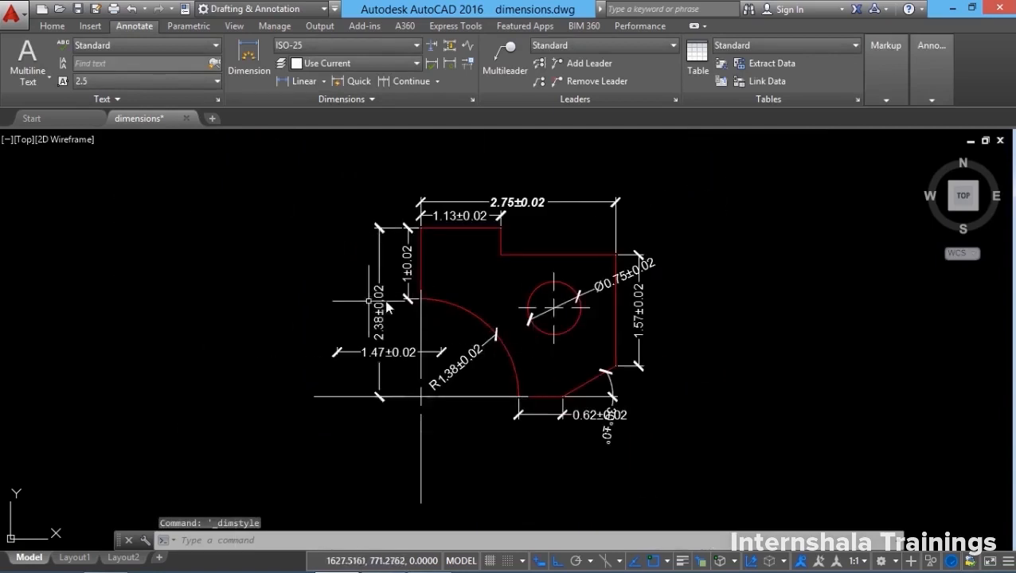
scroll(389, 295, up, 3)
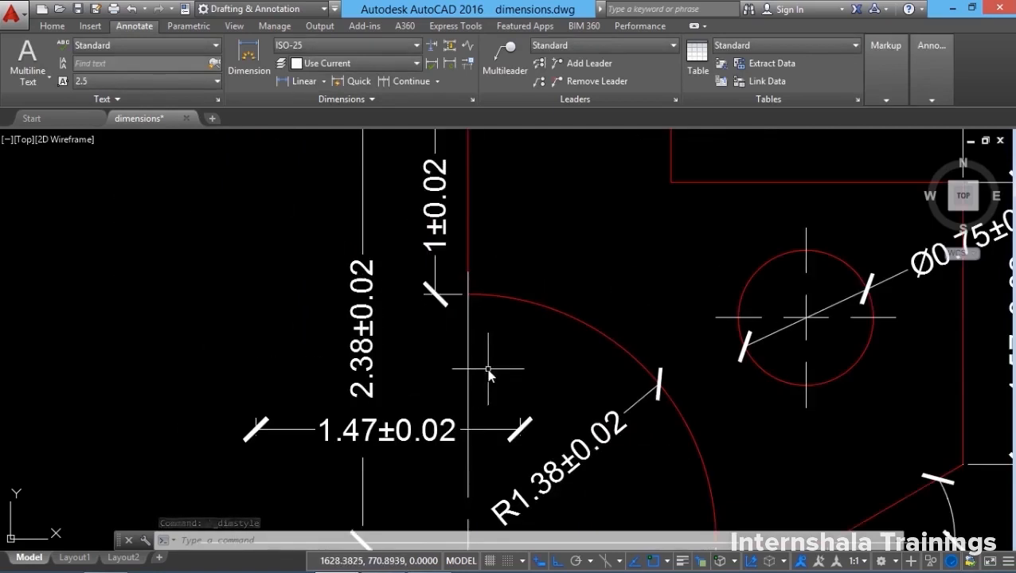
key(Return)
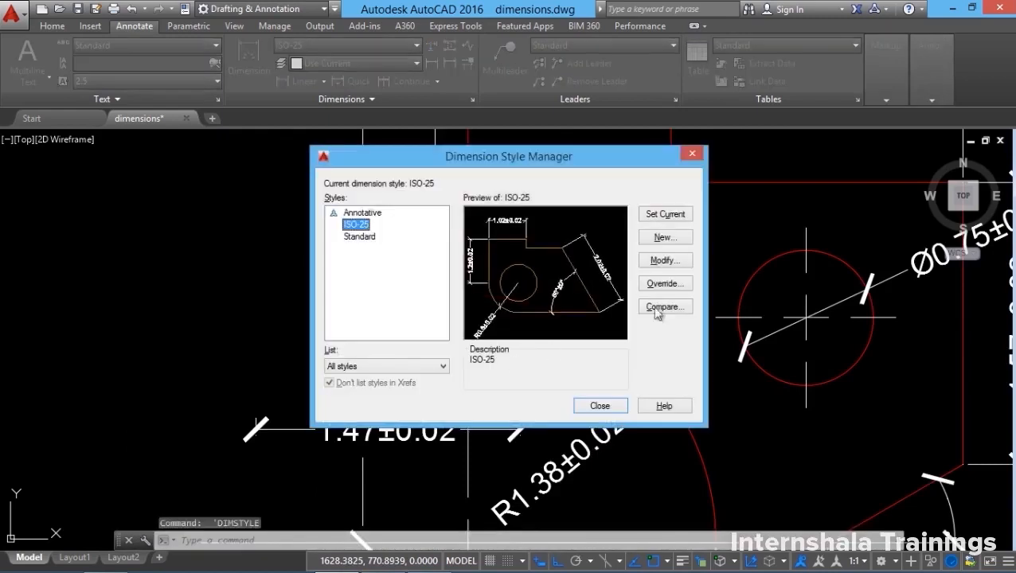
Switch ISO-25 tolerances to Deviation with +0.01 upper and -0.02 lower values.
click(676, 263)
click(436, 200)
click(401, 234)
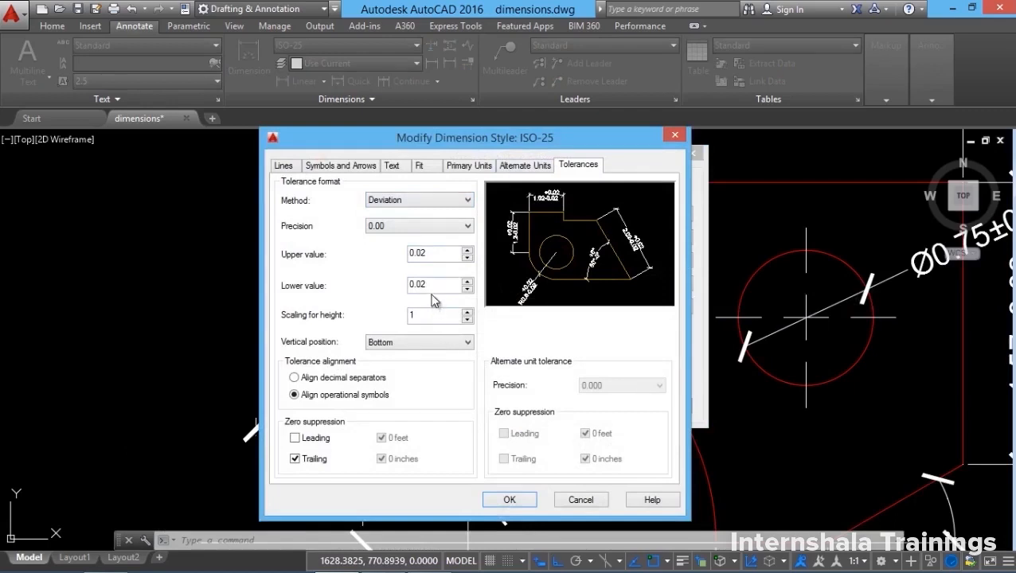
double_click(435, 254)
text(0.01)
click(437, 289)
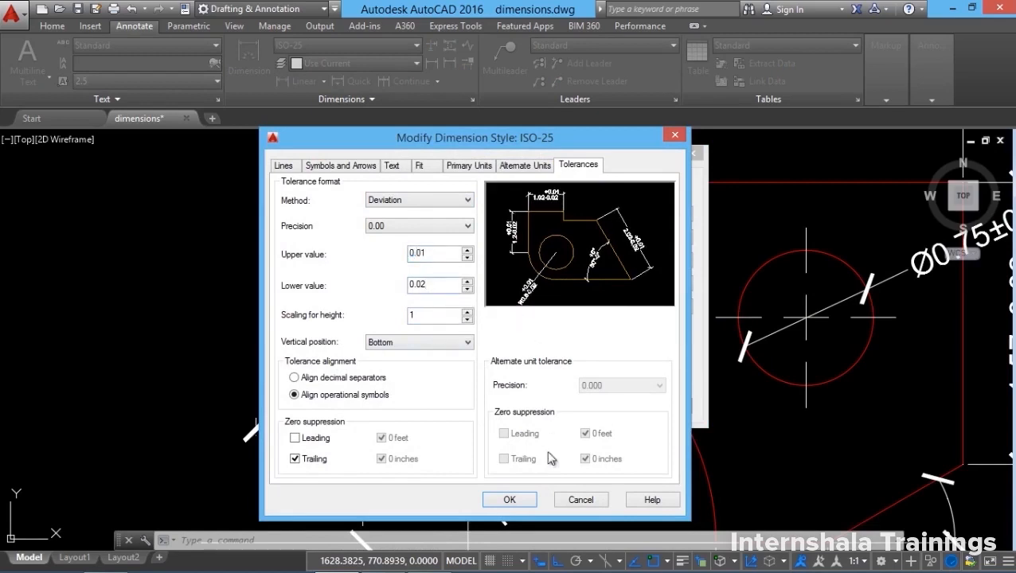
click(514, 501)
click(601, 404)
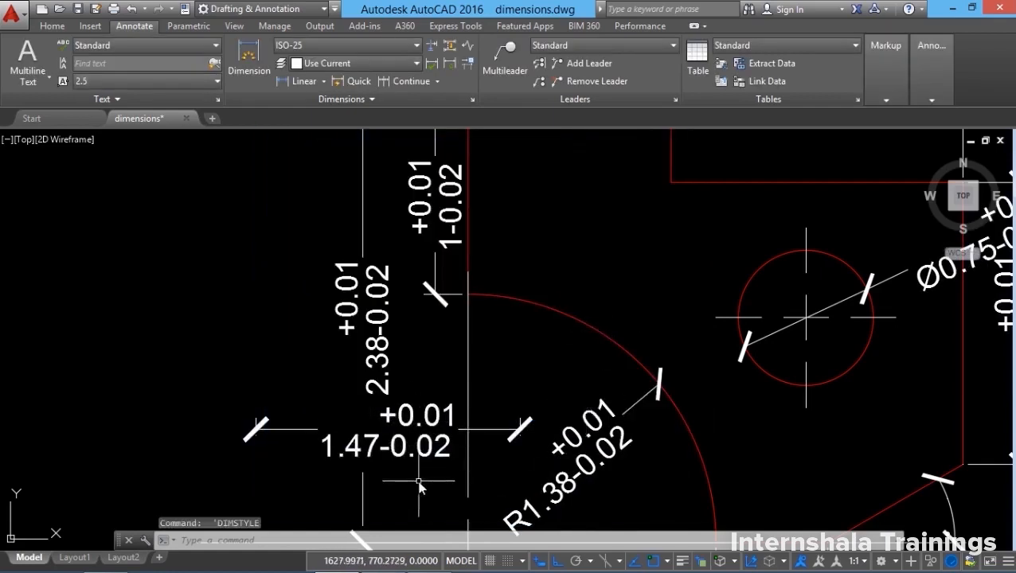
Reopen the Dimension Style Manager with the D alias.
scroll(434, 470, down, 2)
text(d)
key(Return)
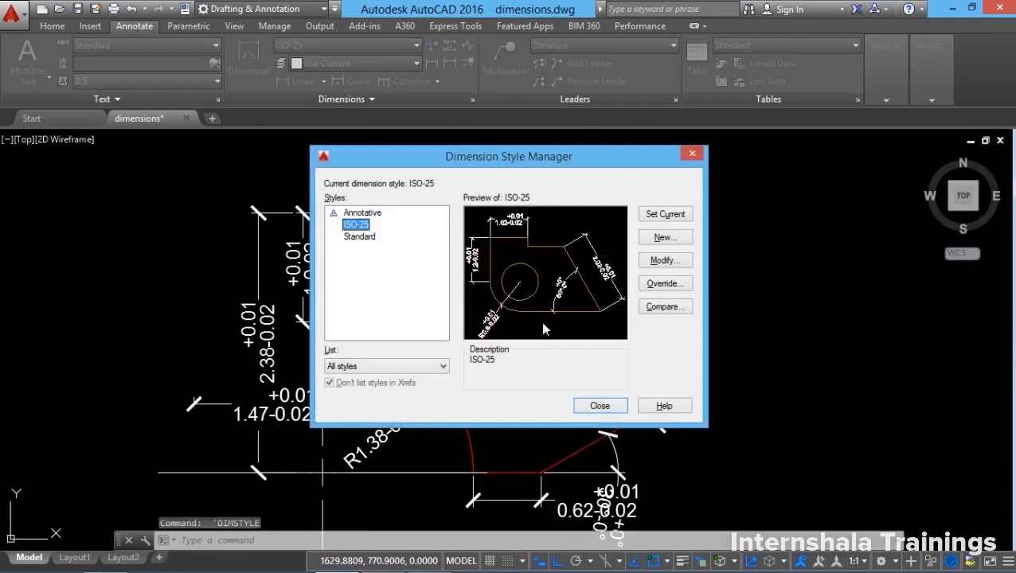
Change the ISO-25 tolerance method to Limits and apply it.
click(666, 261)
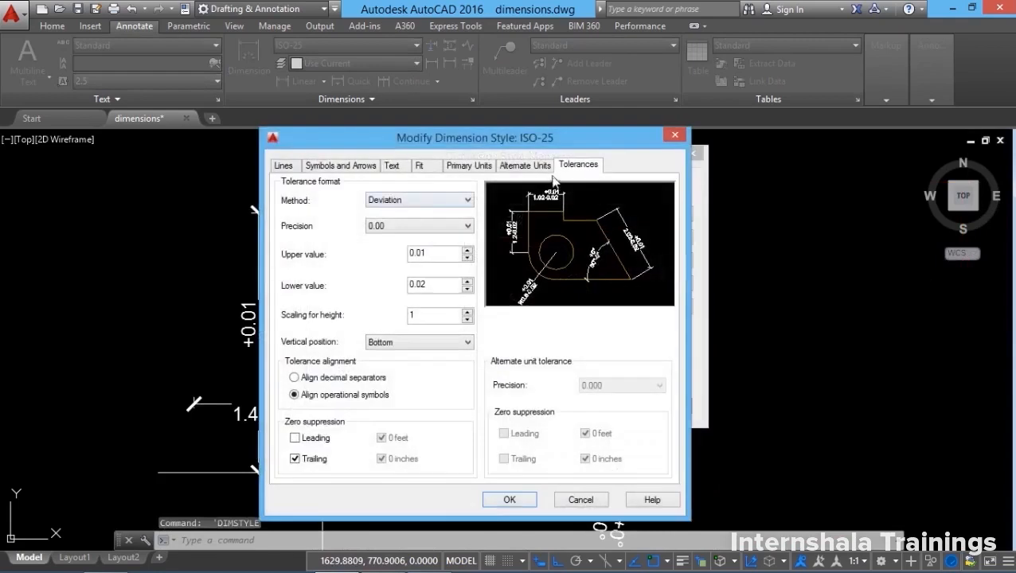
click(420, 200)
click(398, 241)
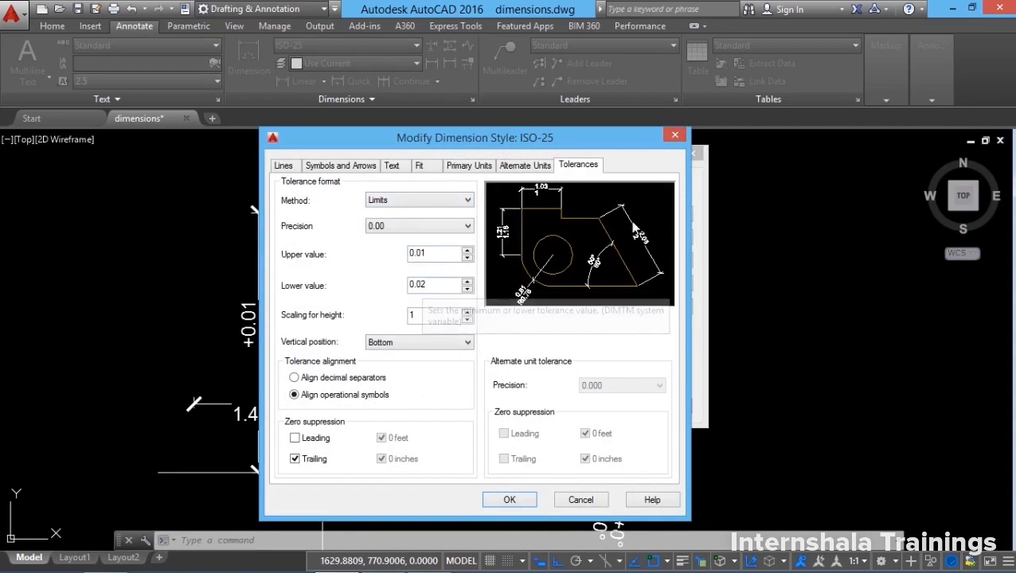
click(514, 500)
click(603, 408)
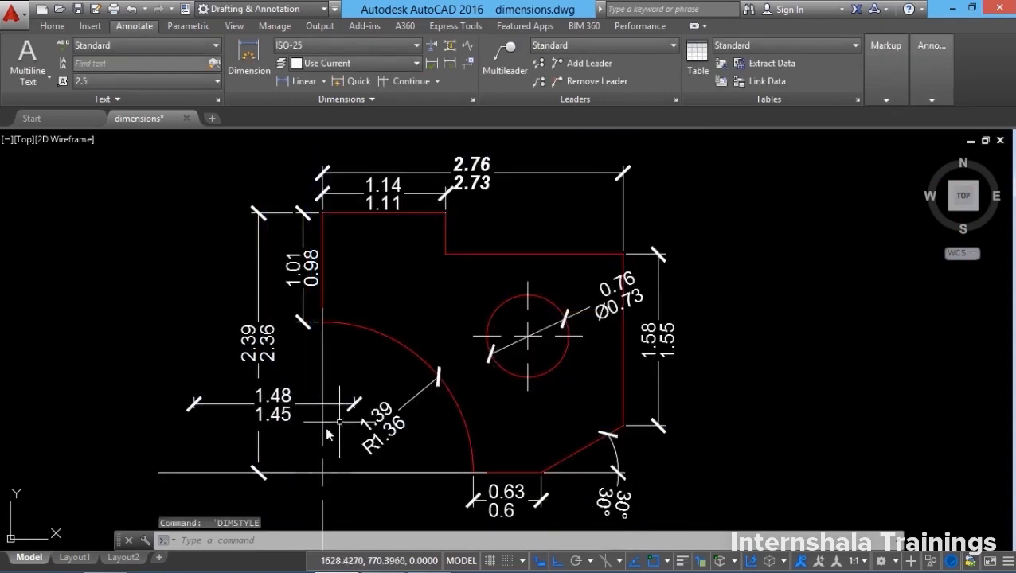
Review the limit dimensions like 2.39/2.36, then reopen the ISO-25 tolerance method list.
scroll(201, 438, up, 4)
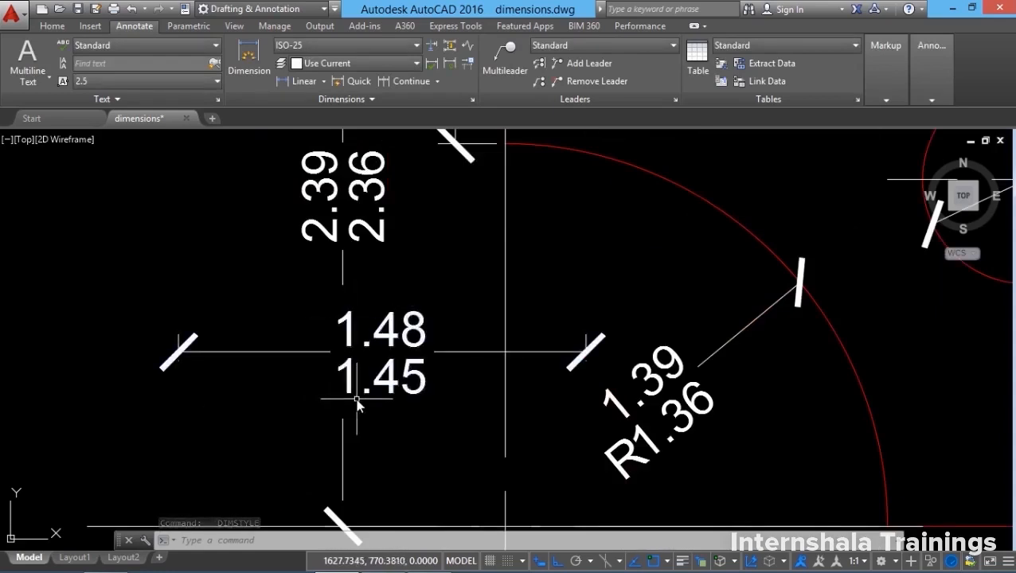
scroll(287, 407, down, 2)
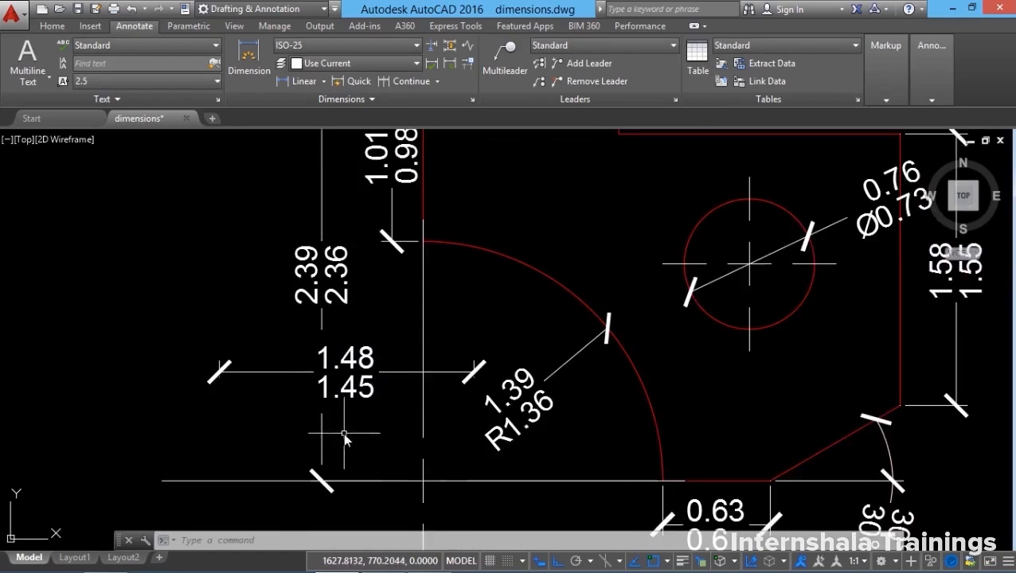
scroll(247, 426, down, 2)
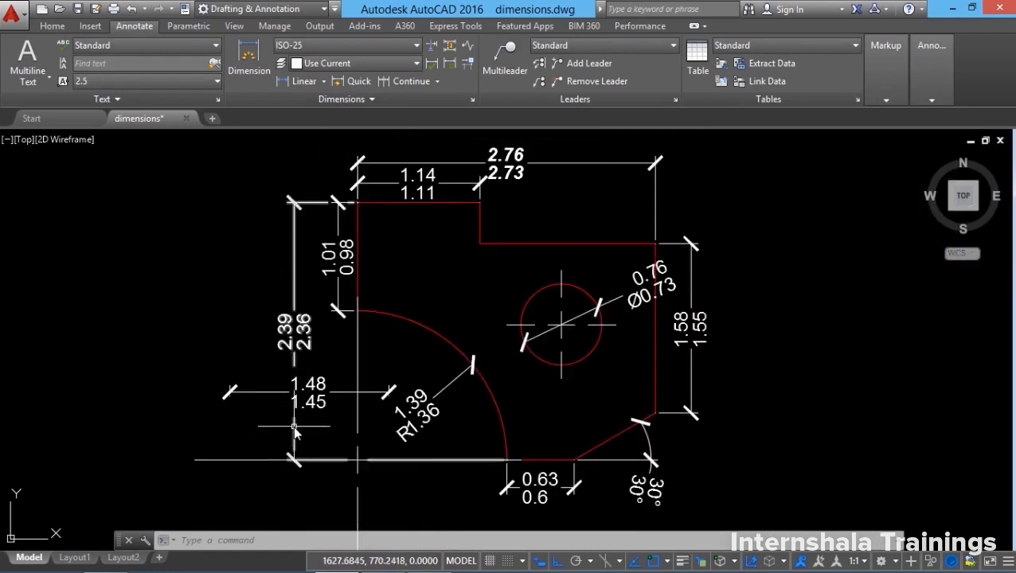
scroll(295, 430, up, 2)
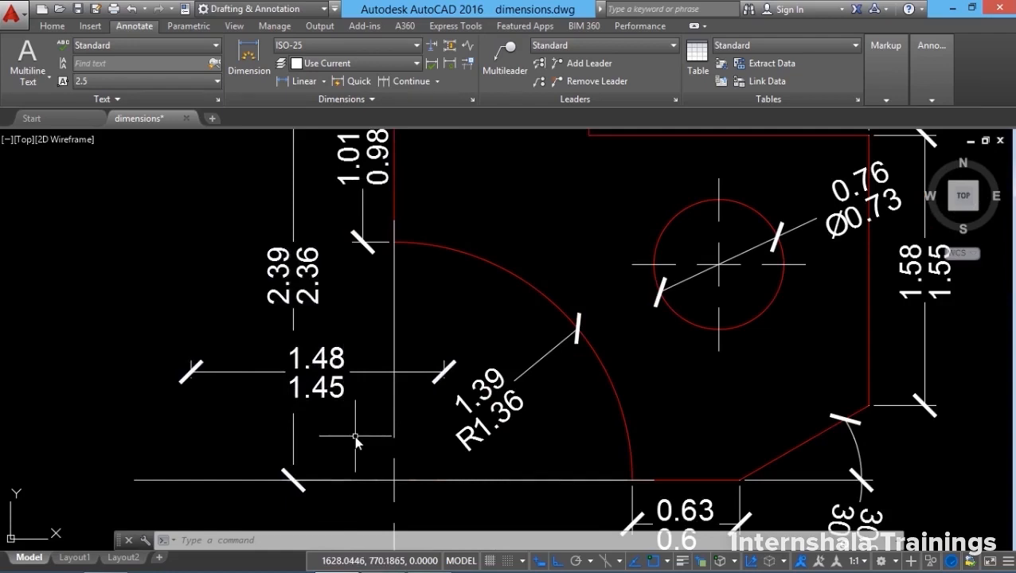
scroll(305, 415, down, 2)
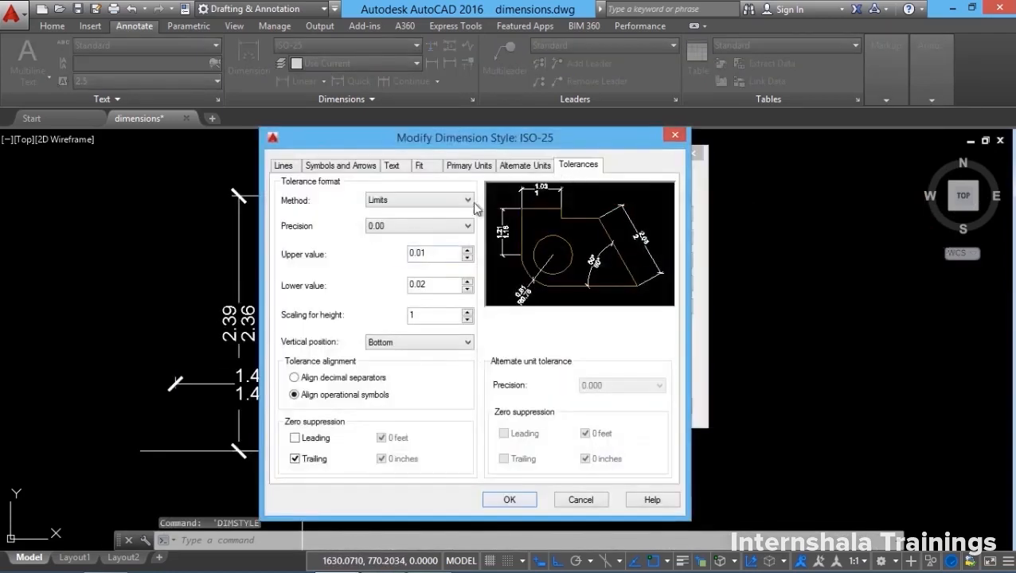
click(473, 201)
Change the tolerance method from Basic to Deviation.
click(455, 256)
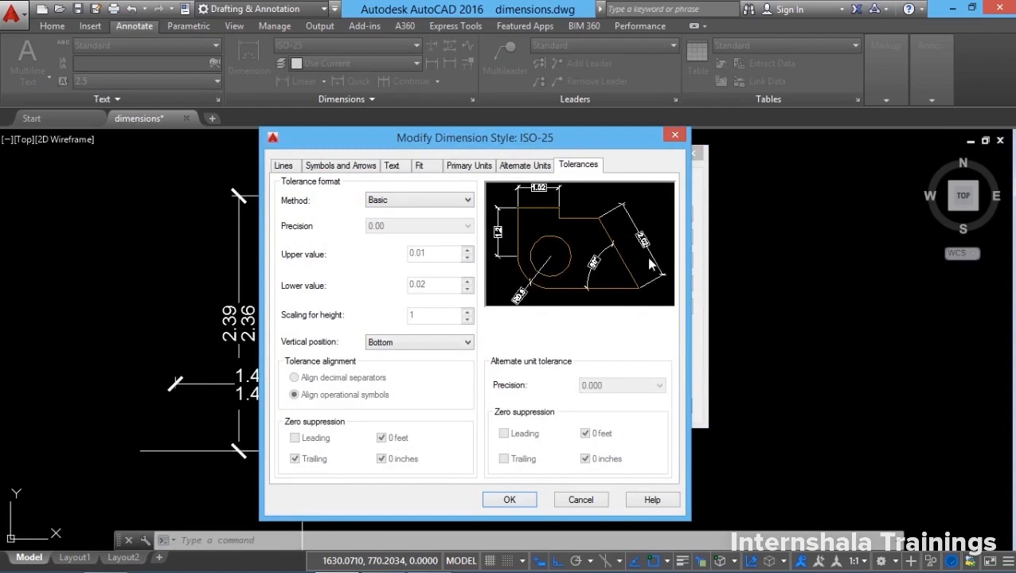
click(411, 343)
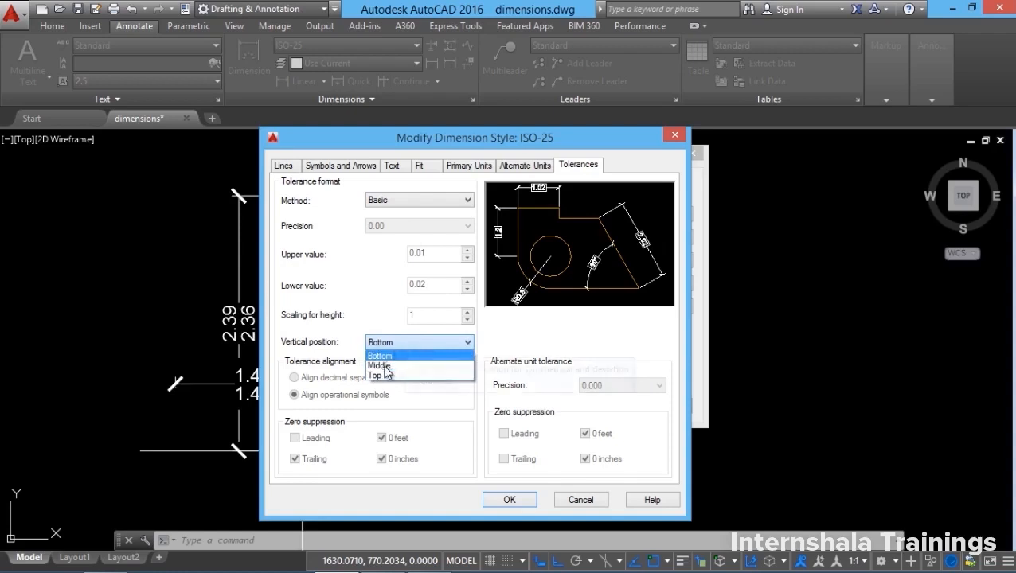
click(415, 200)
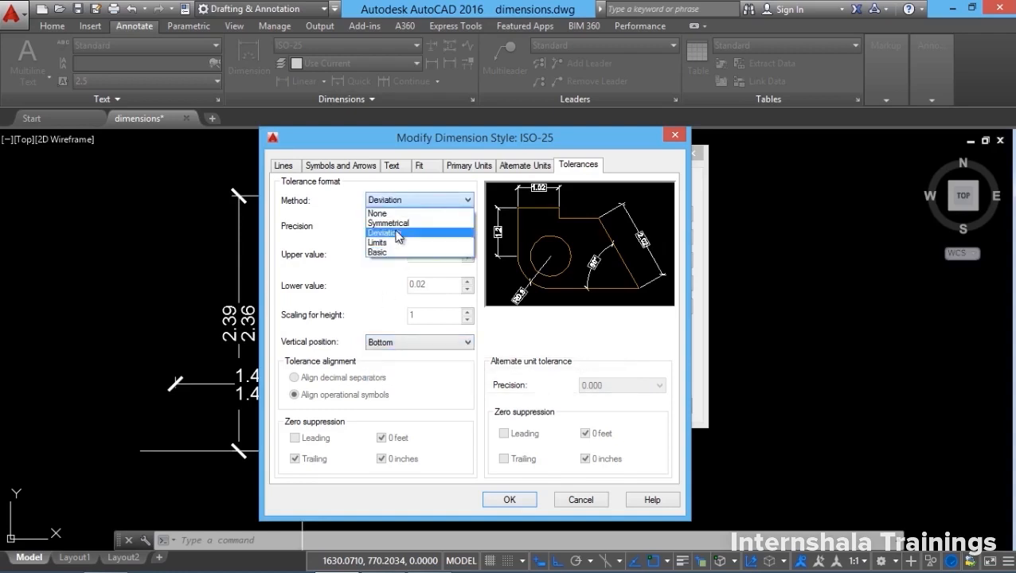
click(399, 232)
Set the tolerance vertical position to Middle and select the height scaling value.
click(392, 343)
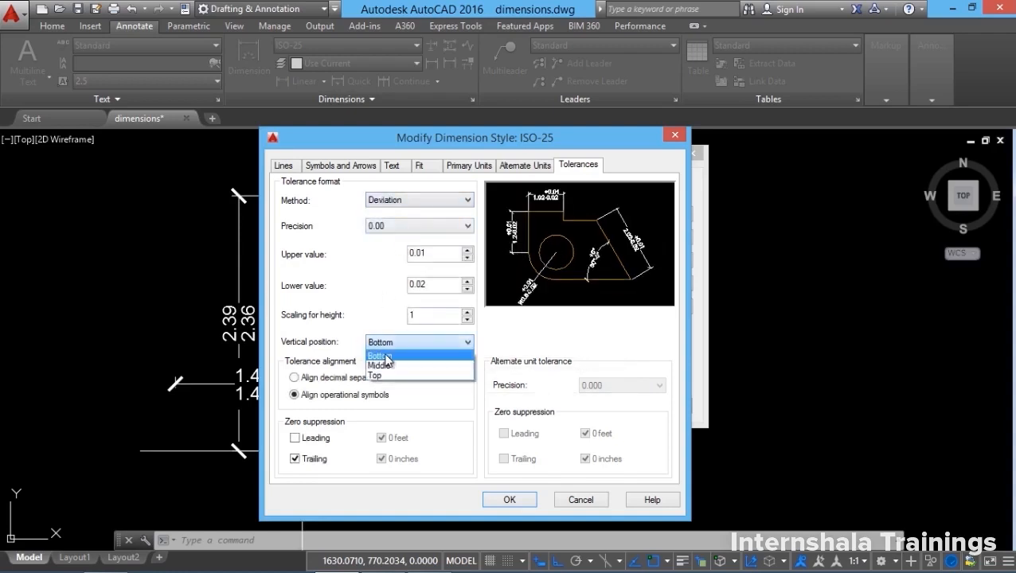
click(387, 357)
click(384, 343)
click(386, 358)
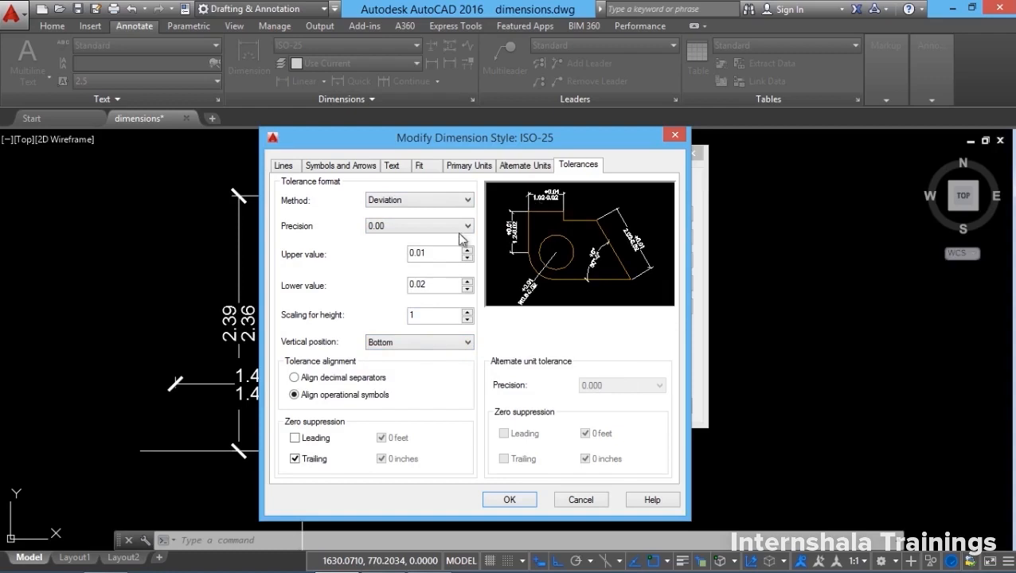
click(383, 343)
click(386, 365)
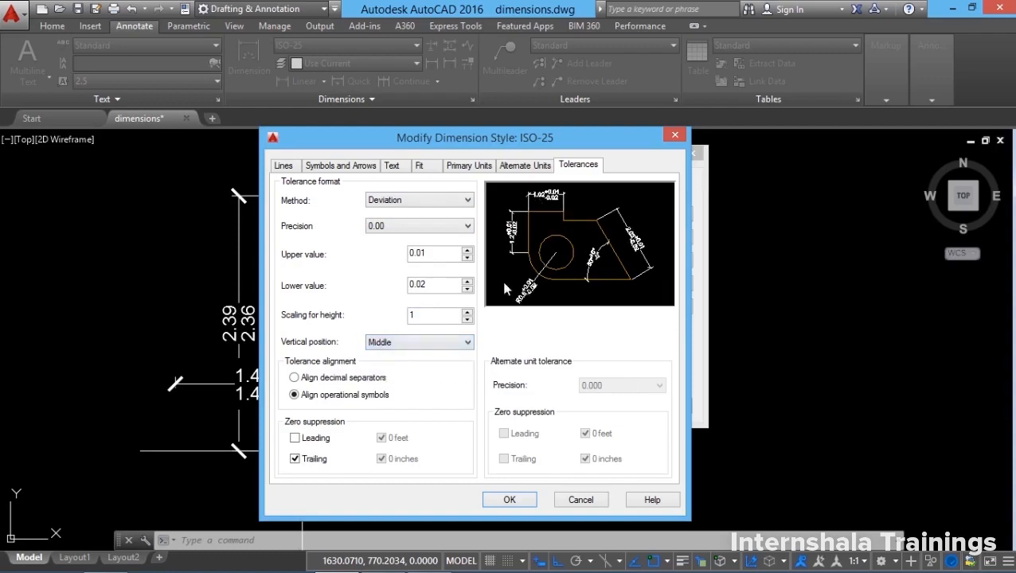
click(382, 343)
click(386, 352)
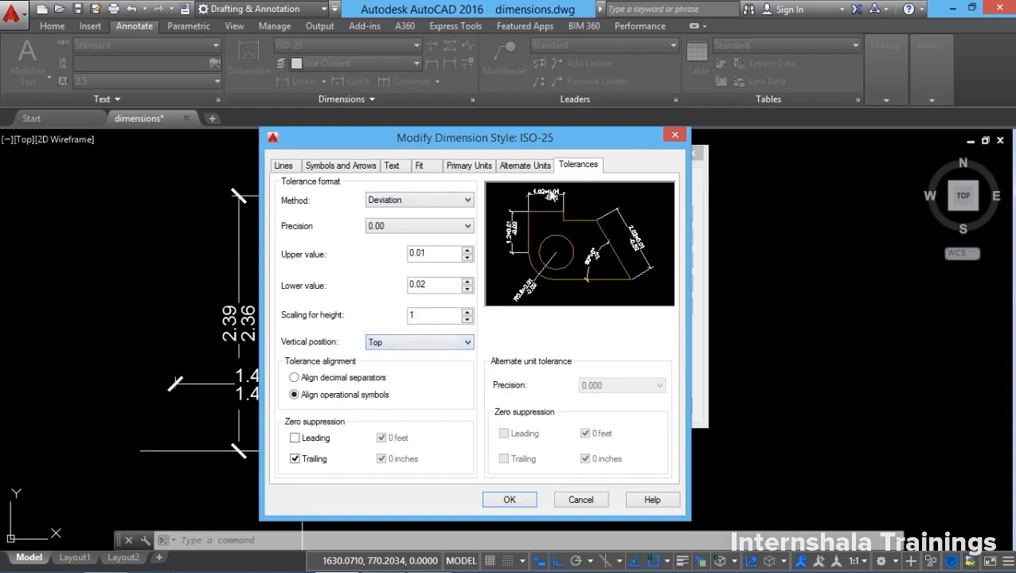
click(411, 342)
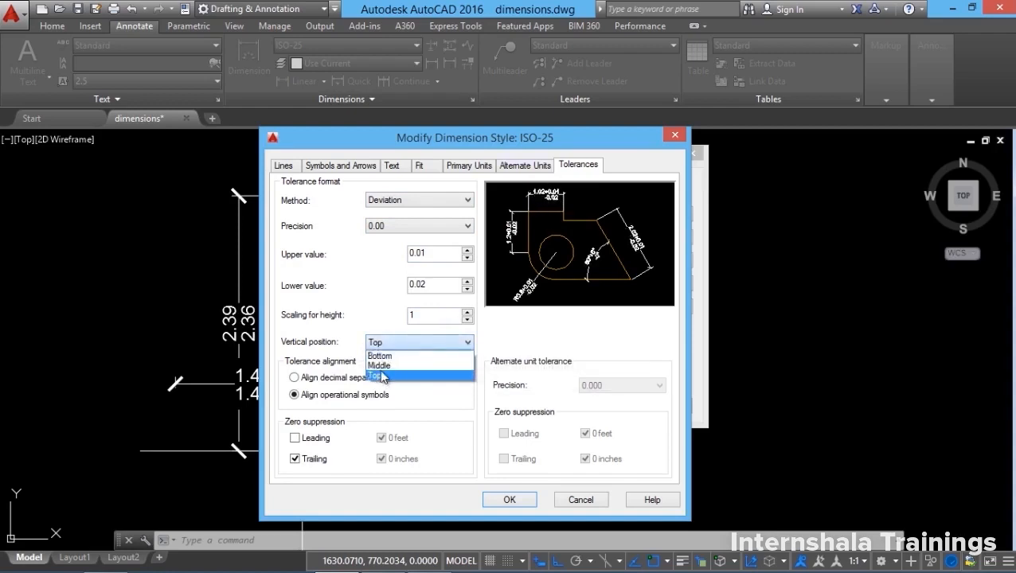
click(387, 365)
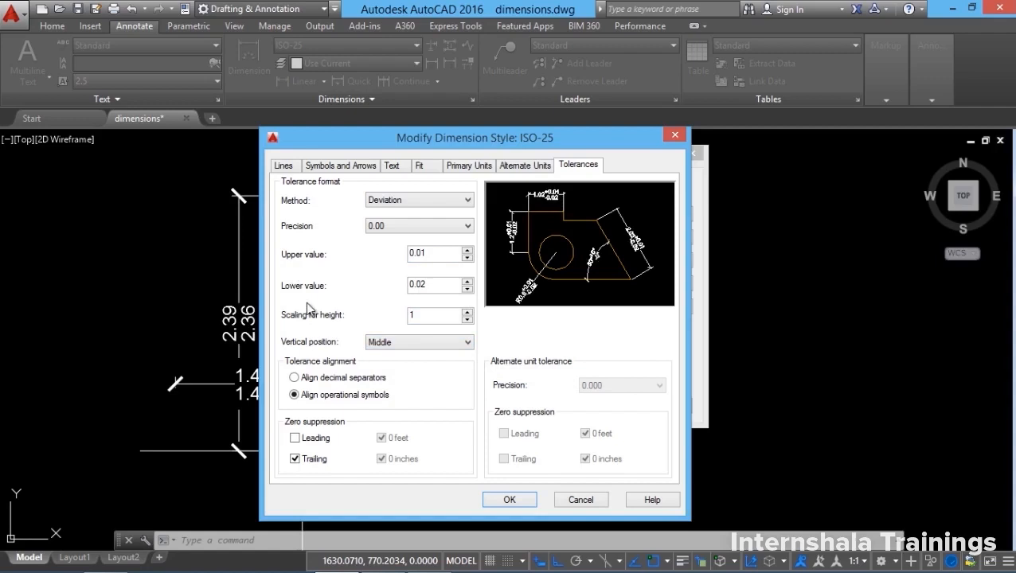
double_click(425, 317)
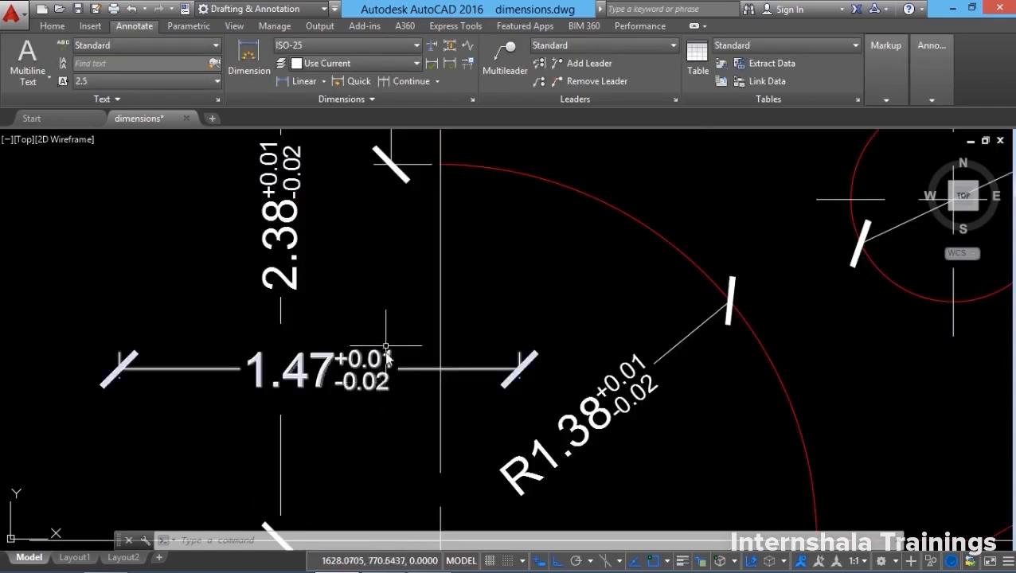
Set the ISO-25 tolerance method to None, leaving plain values like 1.47, R1.38 and Ø0.75.
scroll(294, 390, down, 5)
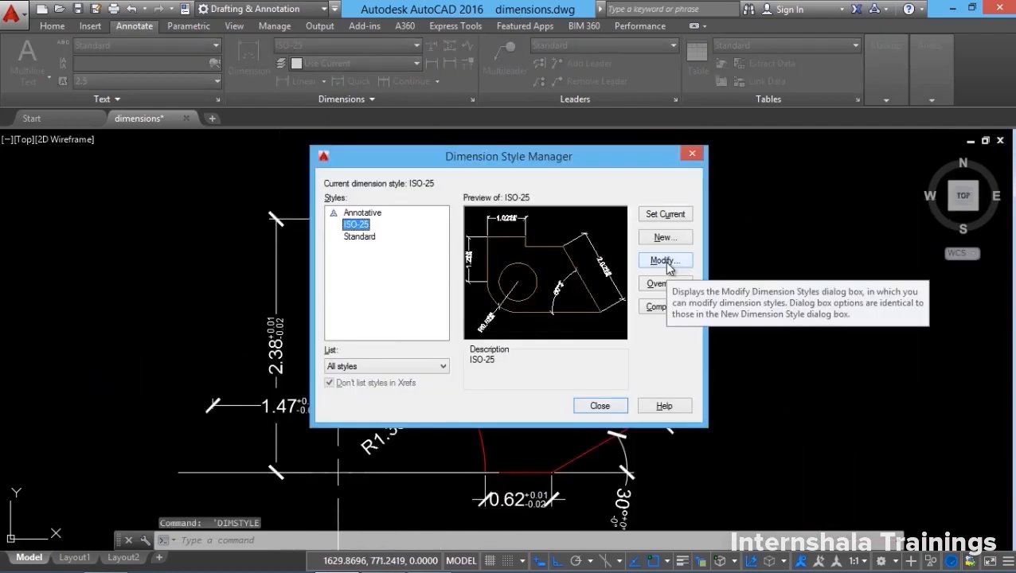
click(666, 263)
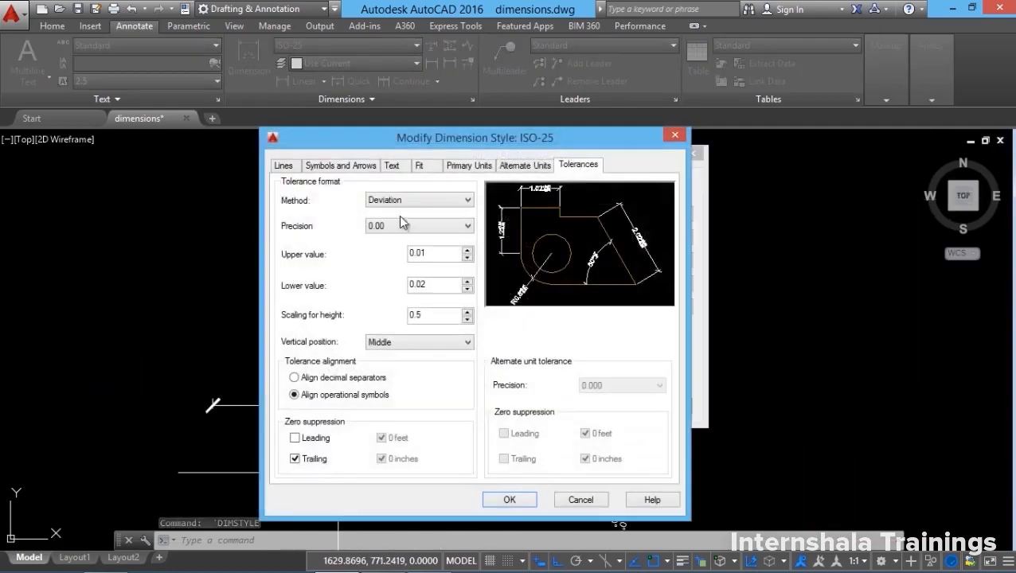
click(411, 202)
click(380, 215)
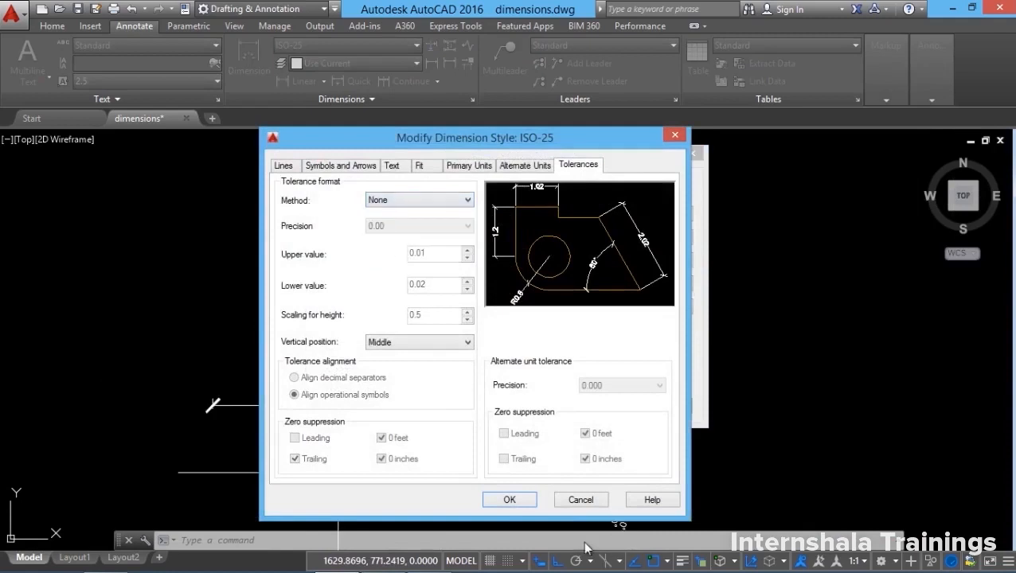
click(521, 502)
click(598, 406)
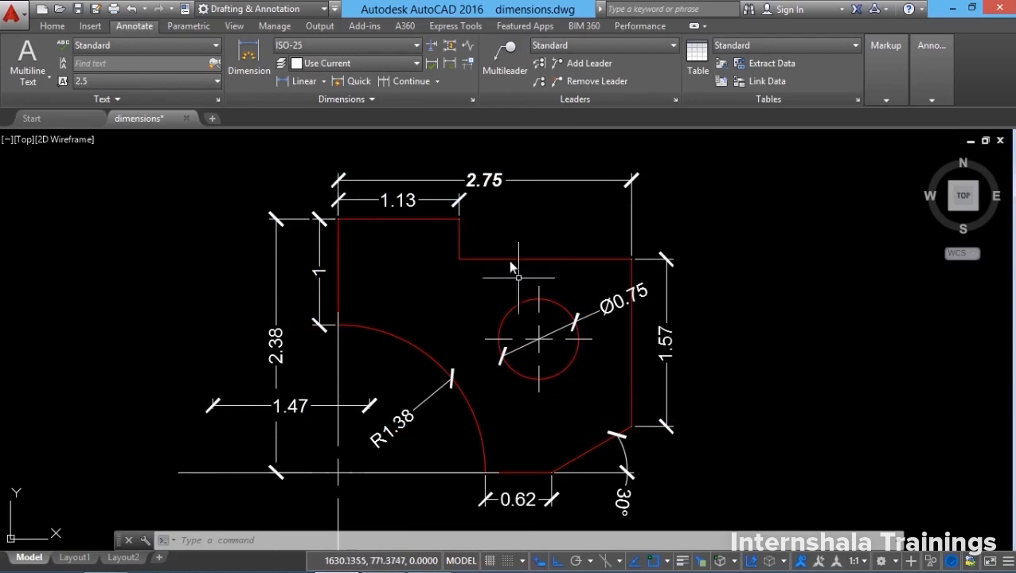
Create a new ISO-25 sub-style used only for angular dimensions.
click(473, 99)
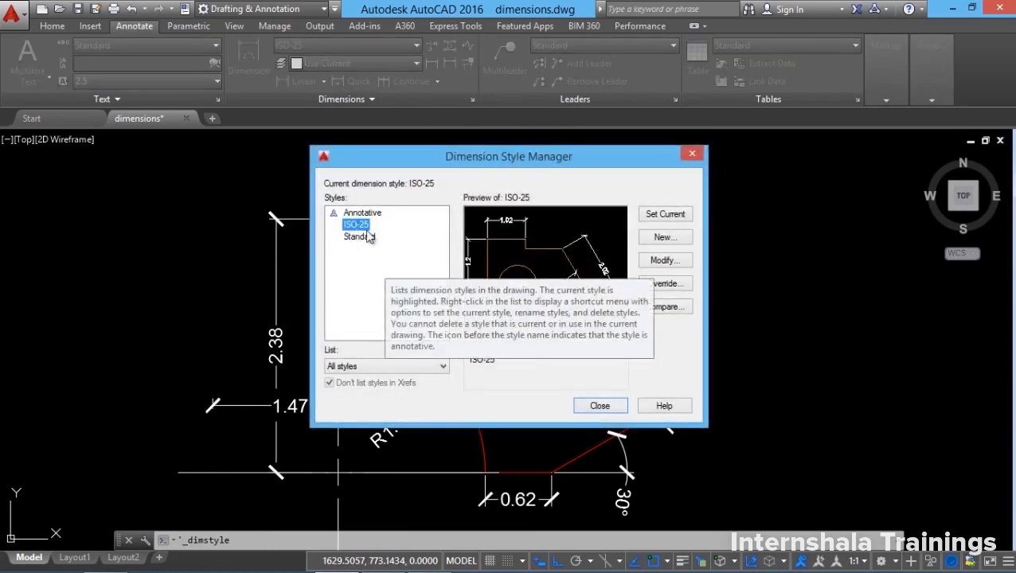
click(664, 238)
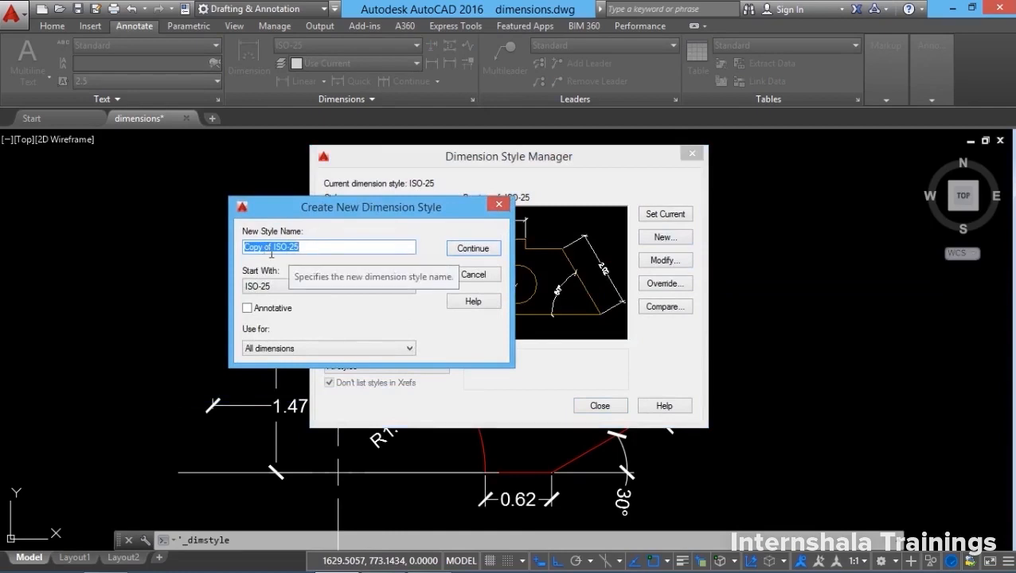
click(299, 349)
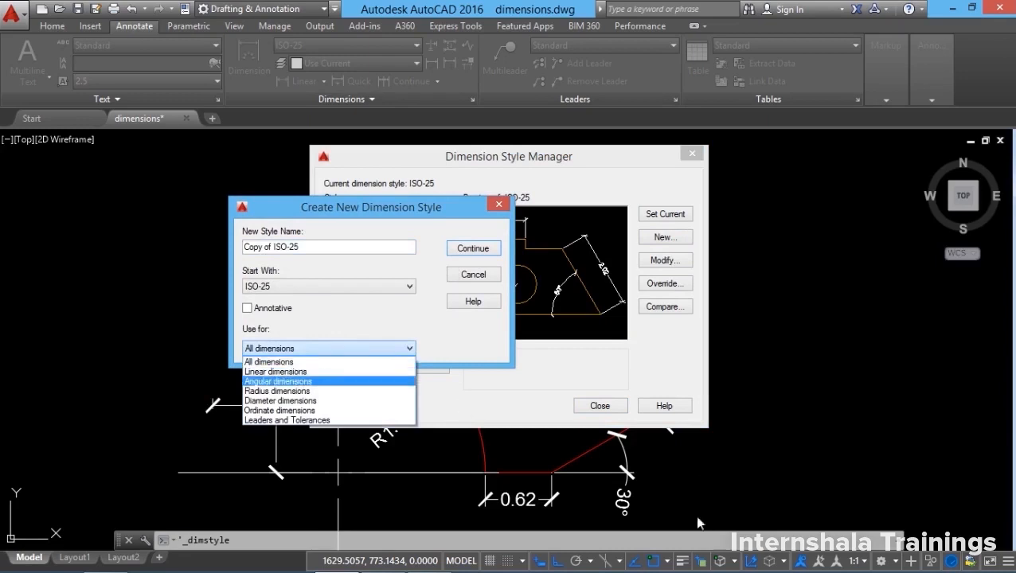
click(293, 382)
click(476, 252)
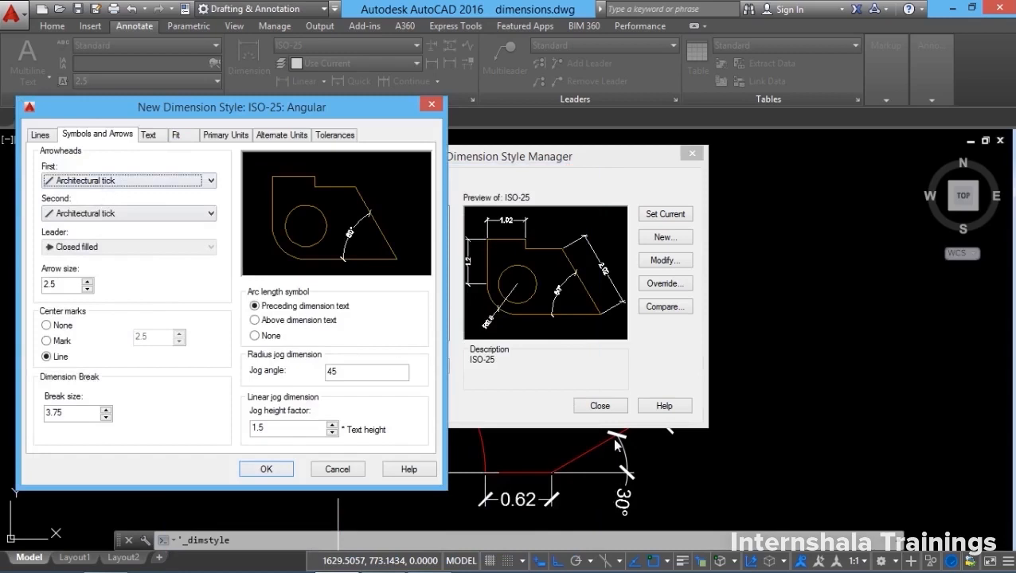
Give the angular style closed filled arrowheads and yellow dimension lines.
click(127, 185)
click(102, 195)
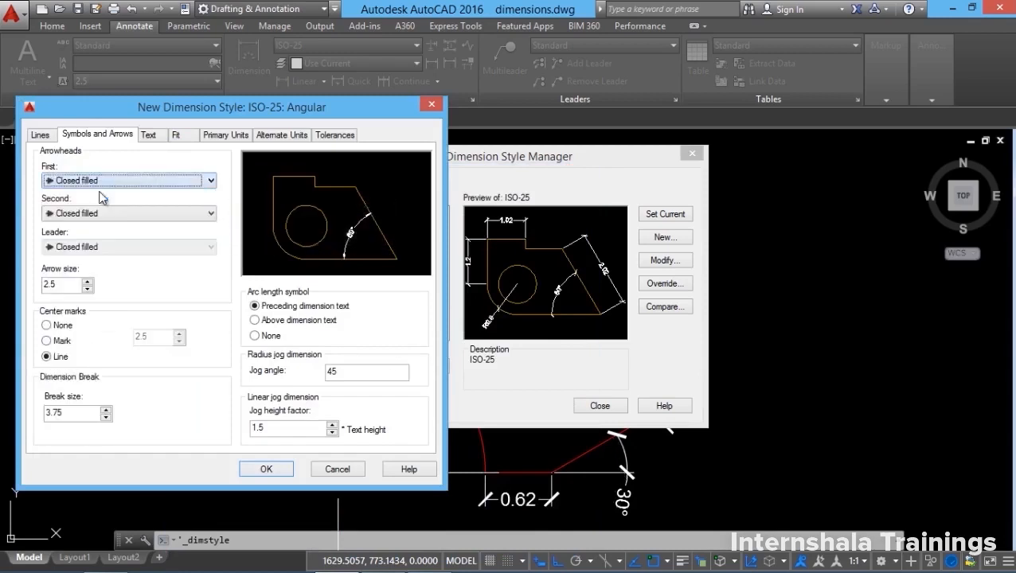
click(40, 137)
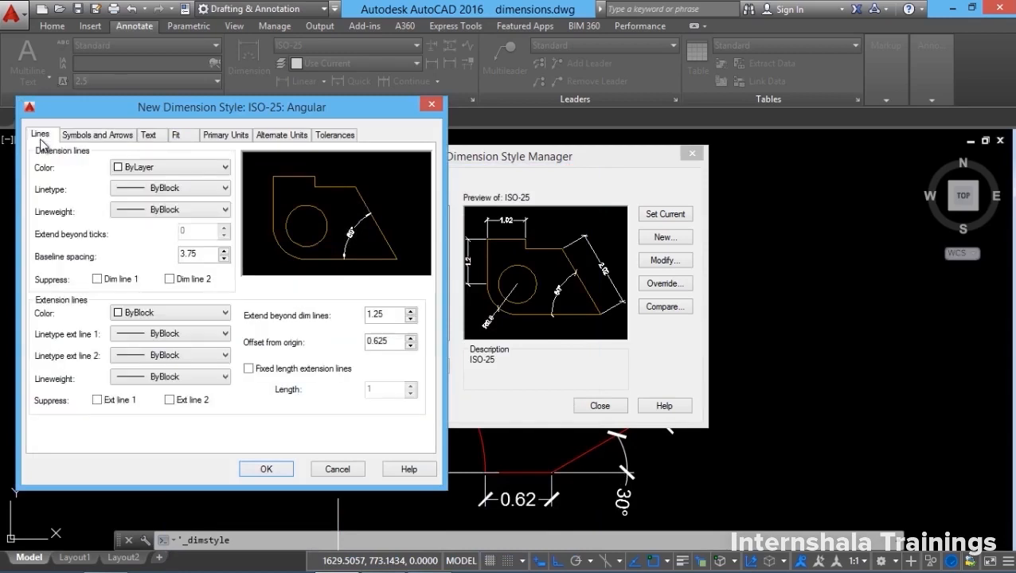
click(140, 169)
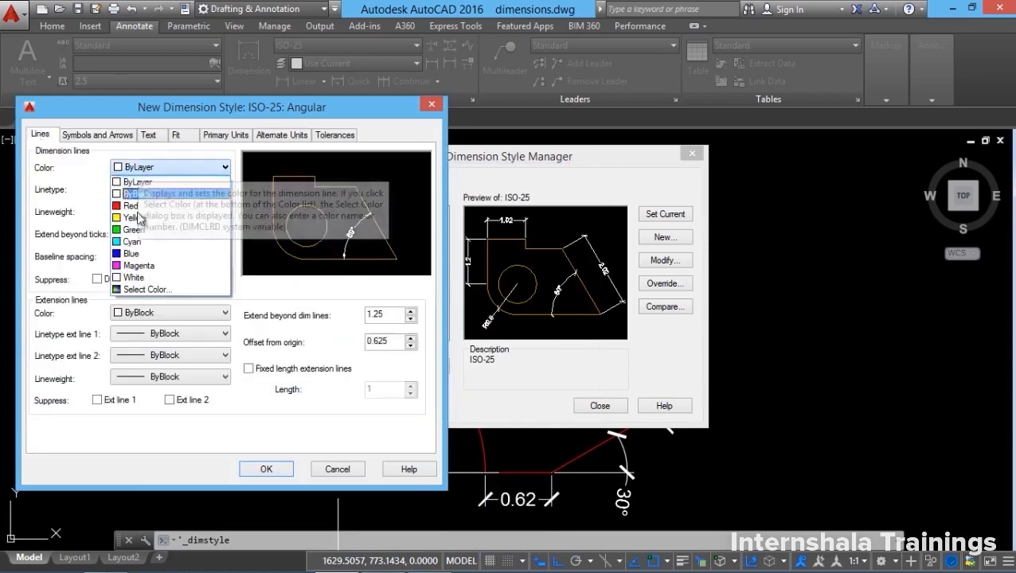
click(139, 217)
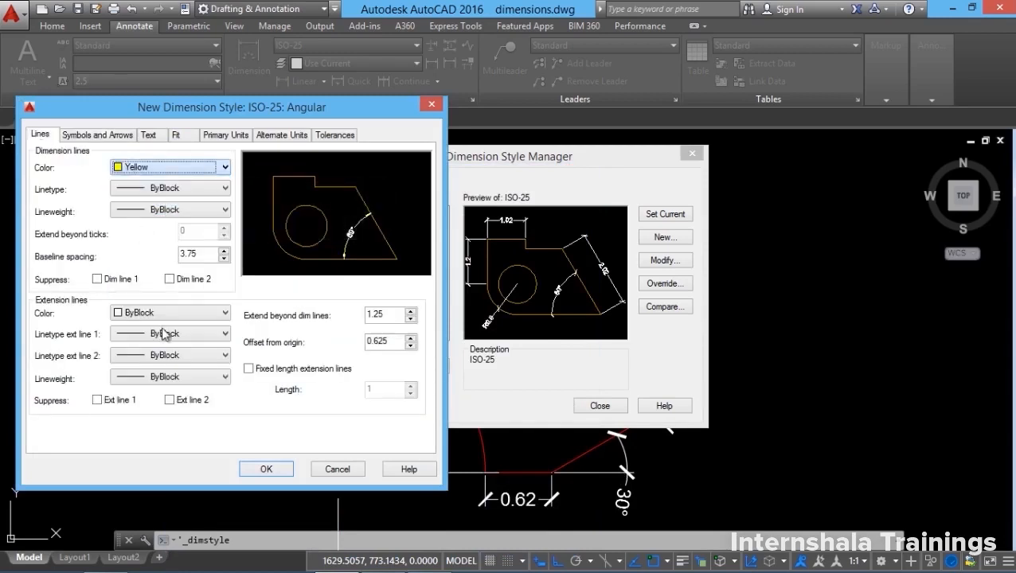
Keep Standard text style, make angular text red, and save the style.
click(153, 137)
click(153, 173)
click(168, 183)
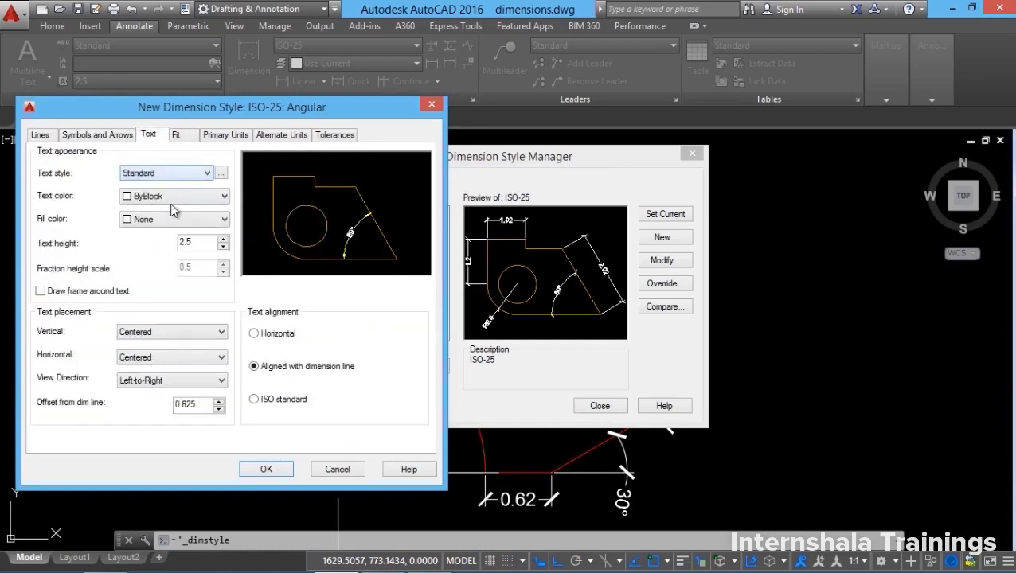
click(171, 196)
click(143, 235)
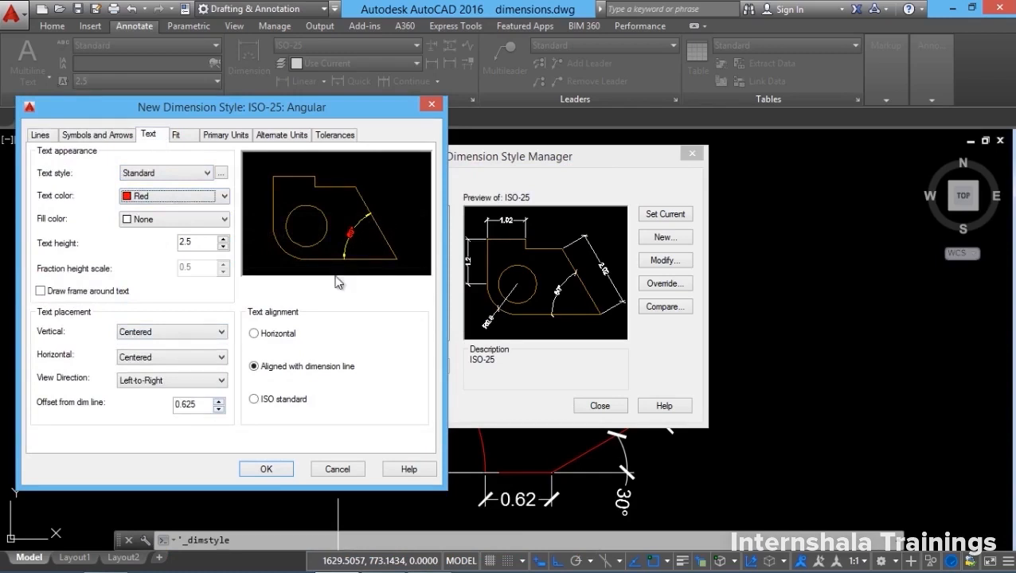
click(275, 472)
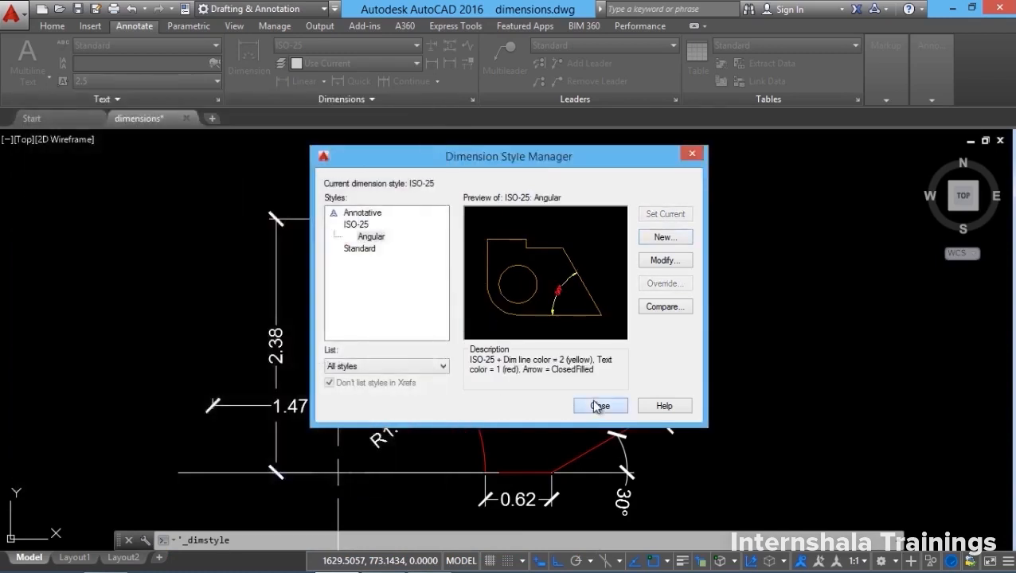
click(599, 406)
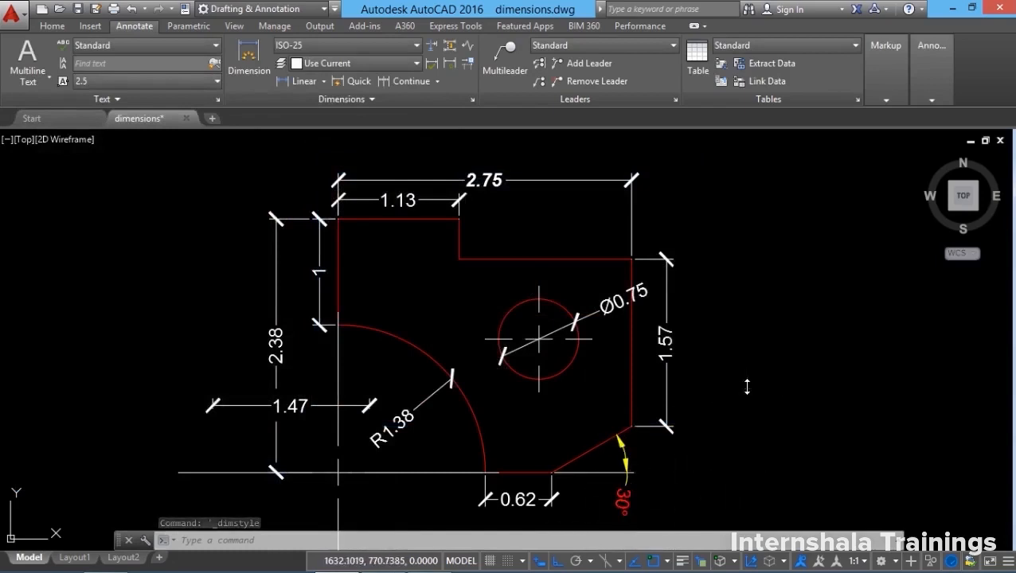
Create a new ISO-25 sub-style used only for radius dimensions.
key(Return)
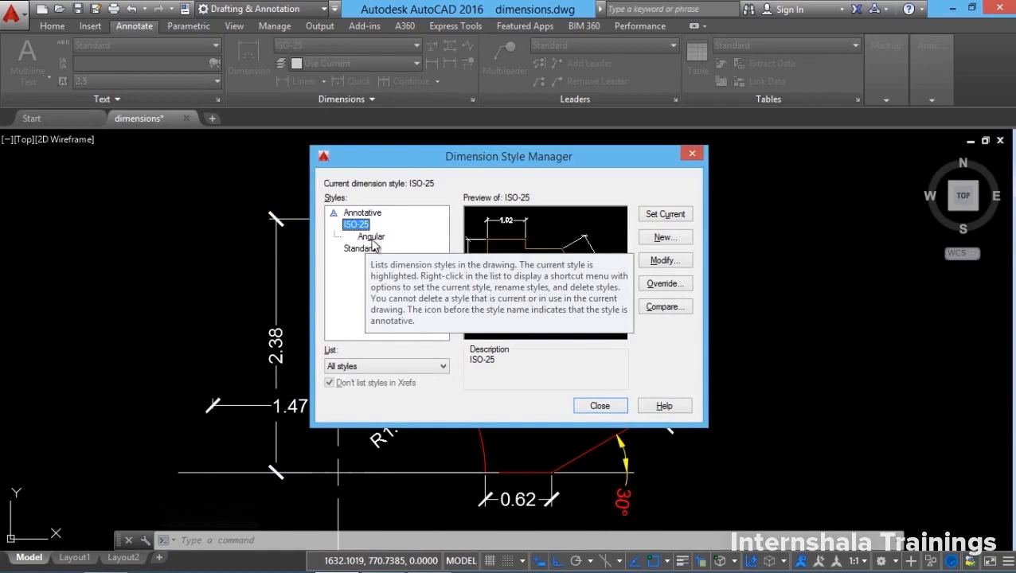
key(alt+n)
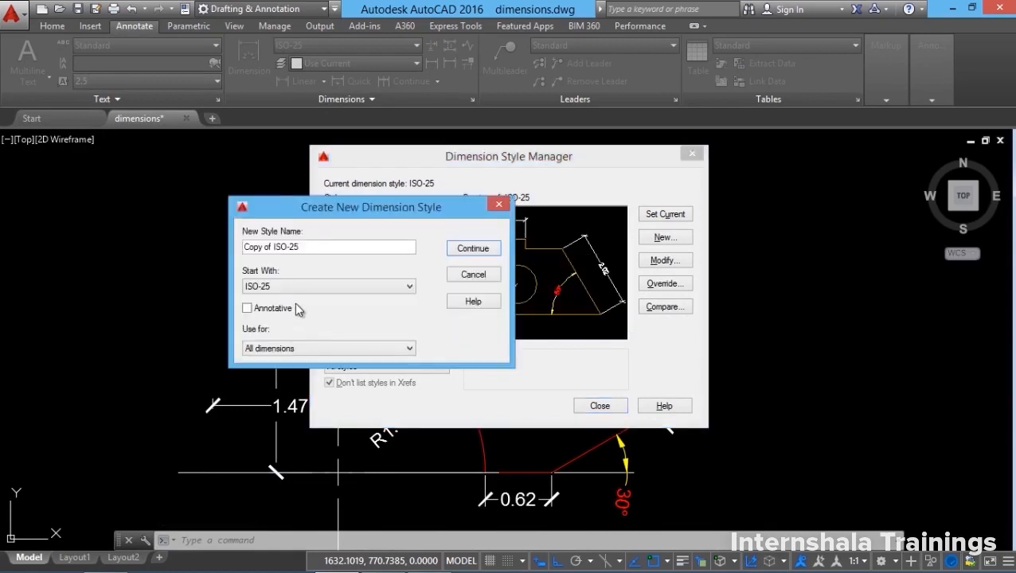
click(289, 351)
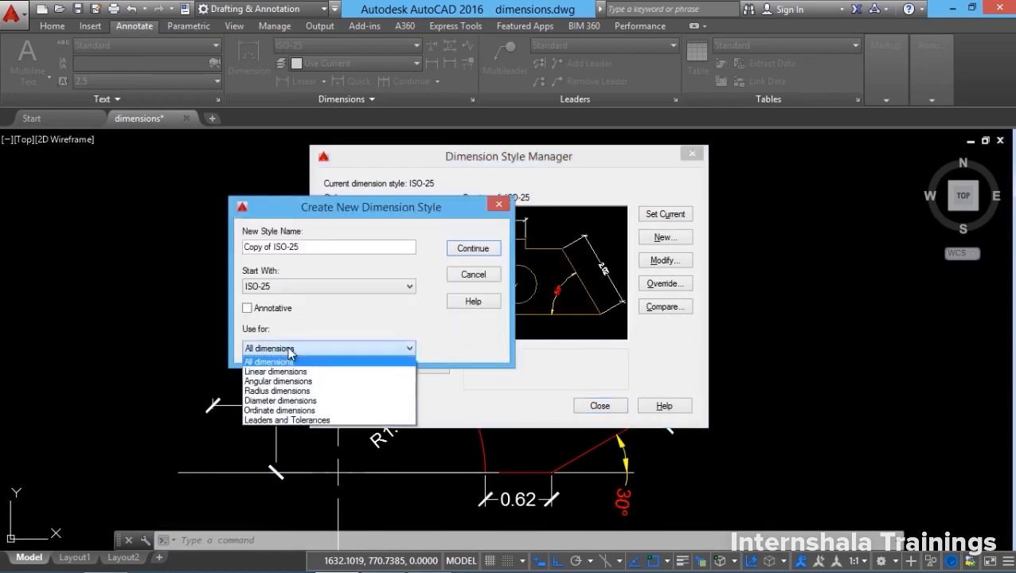
click(280, 391)
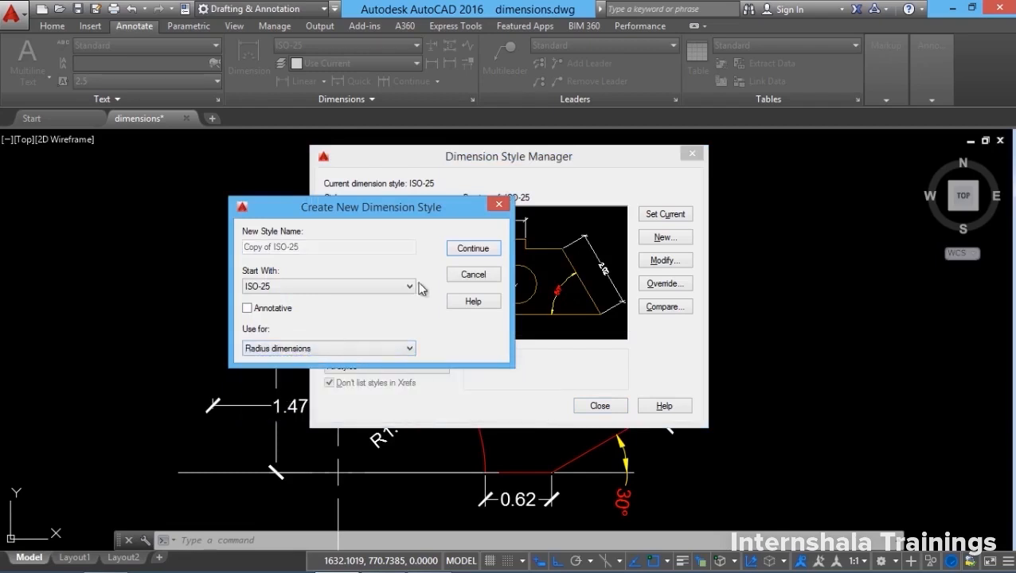
click(473, 248)
Set the radius style's second arrowhead to Dot small and its dimension line green.
click(285, 146)
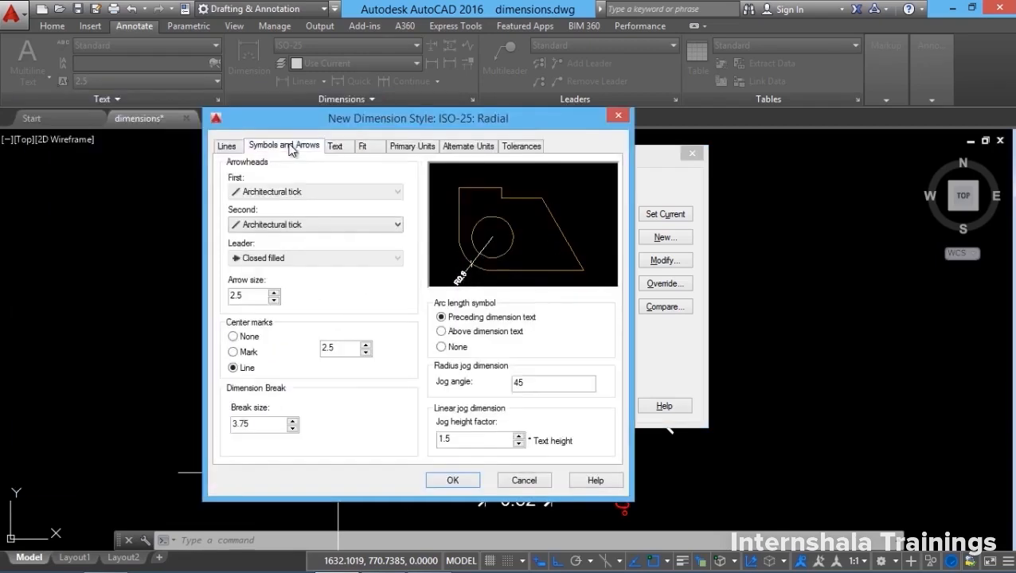
click(285, 224)
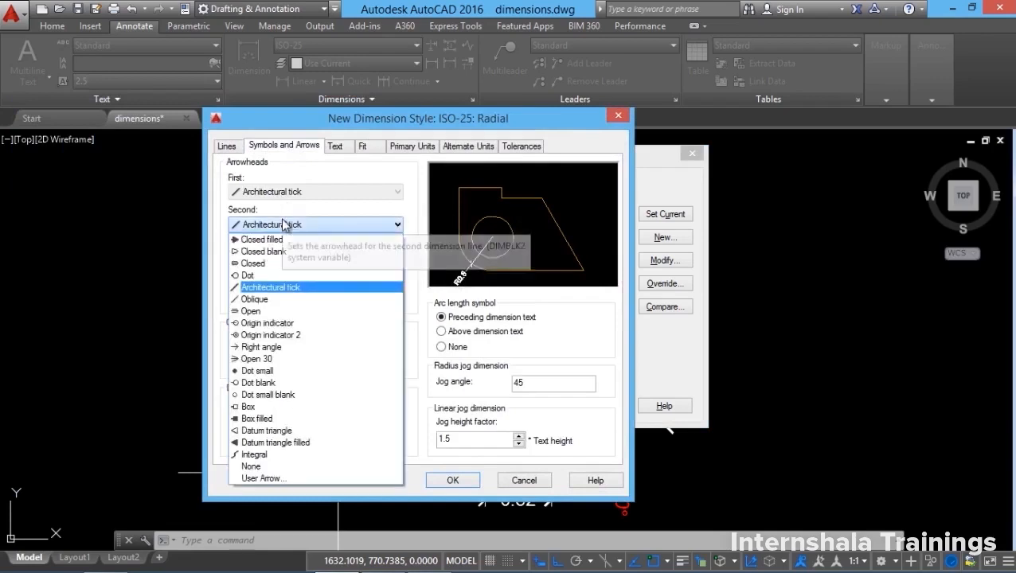
click(278, 229)
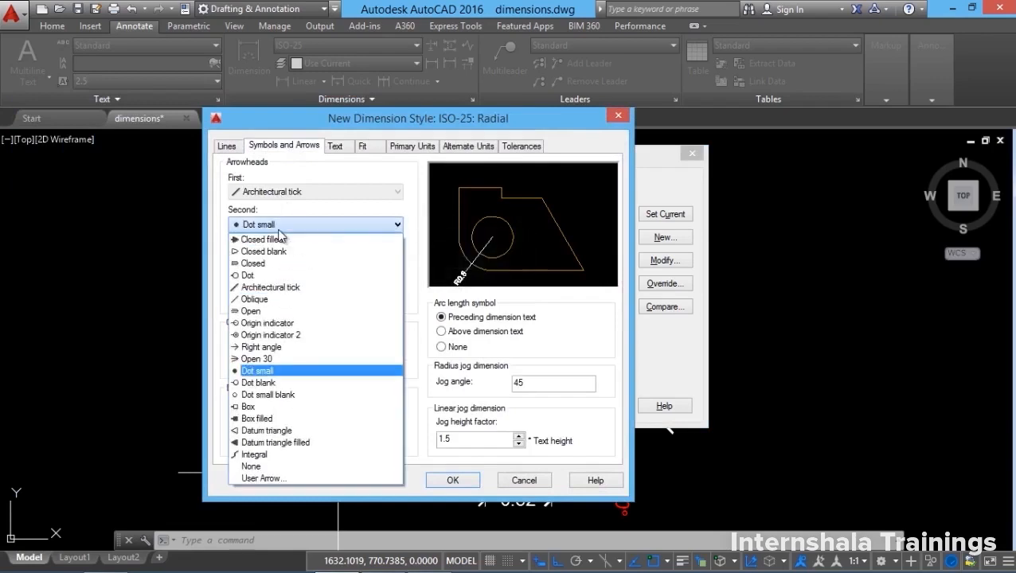
click(263, 371)
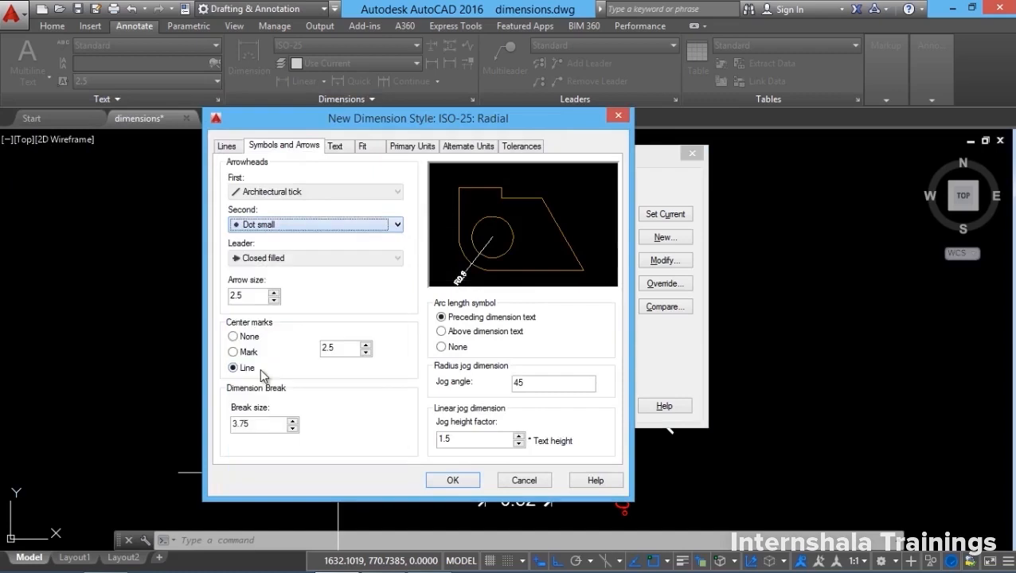
click(226, 146)
click(342, 180)
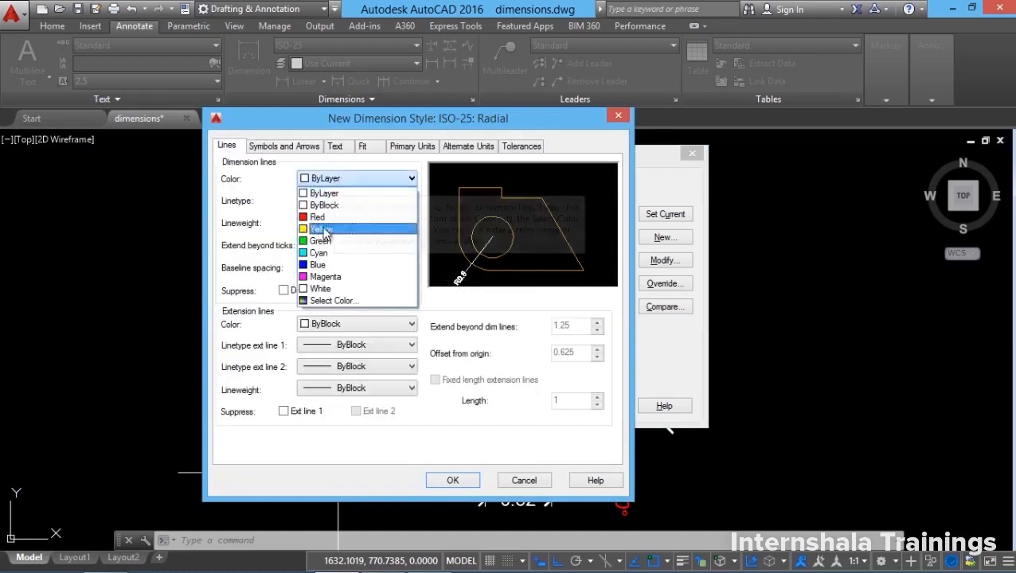
click(330, 241)
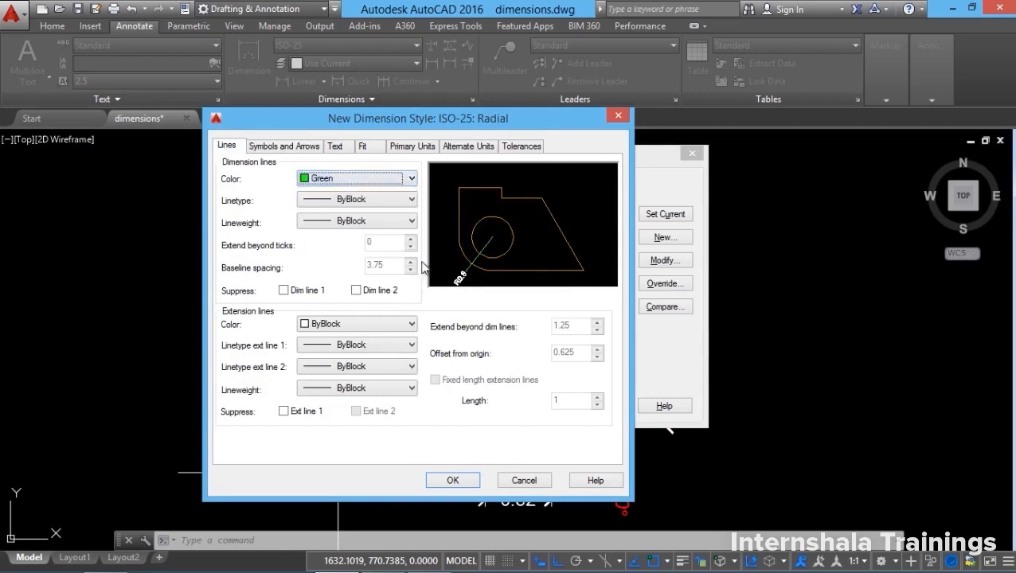
Make radius dimension text cyan, save the style, and reopen the Dimension Style Manager.
click(337, 146)
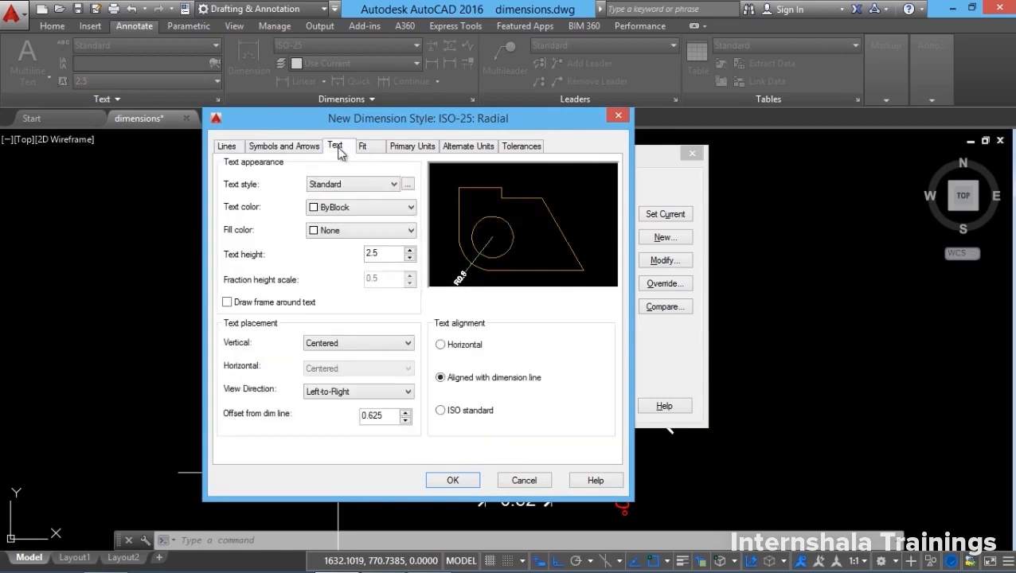
click(344, 209)
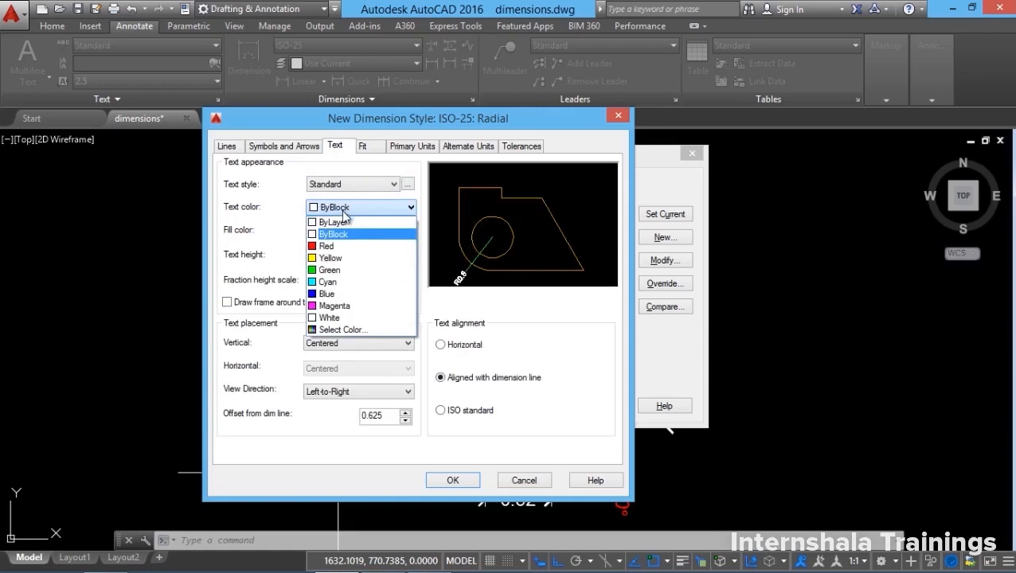
click(328, 282)
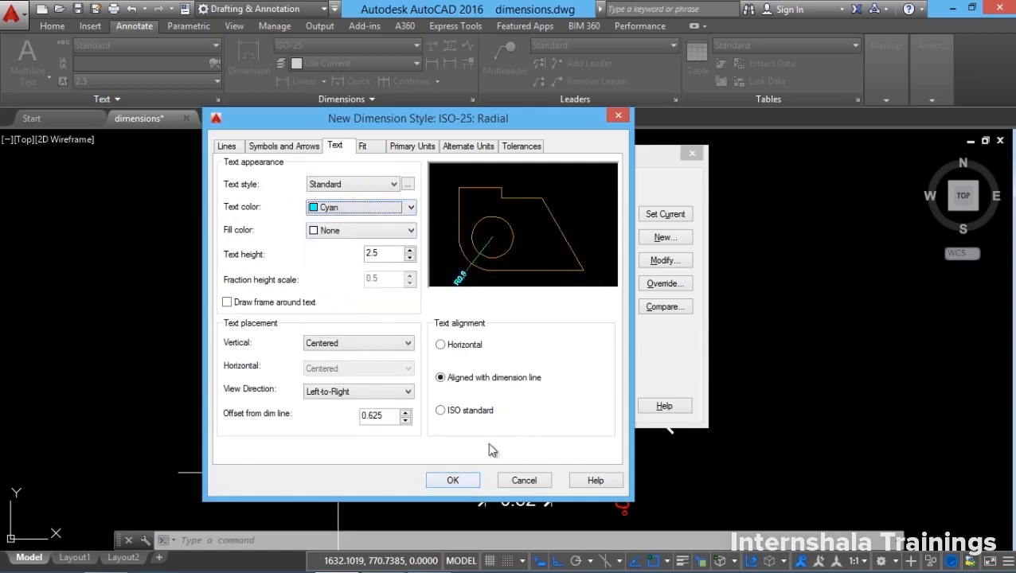
click(453, 480)
click(601, 408)
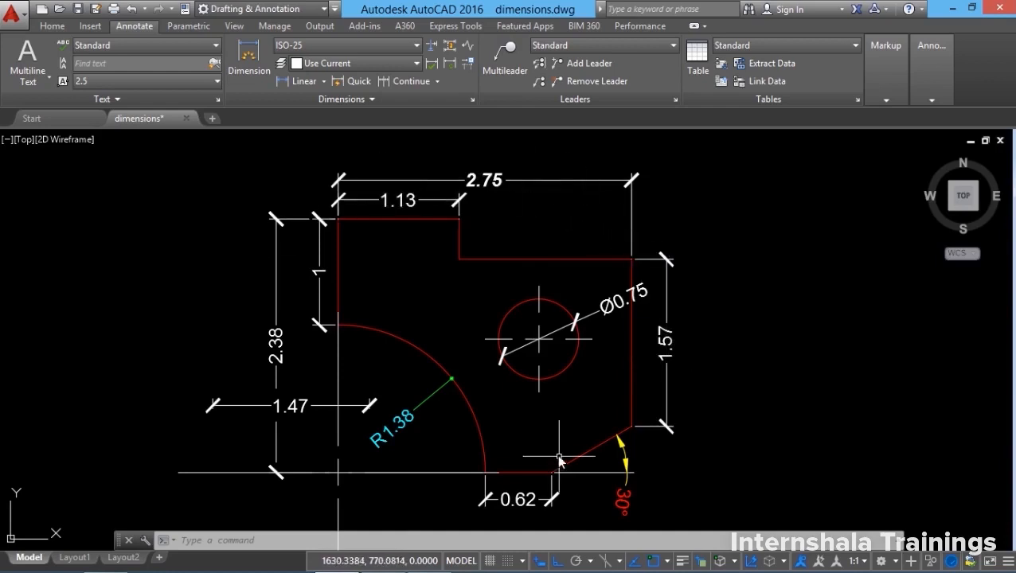
click(471, 99)
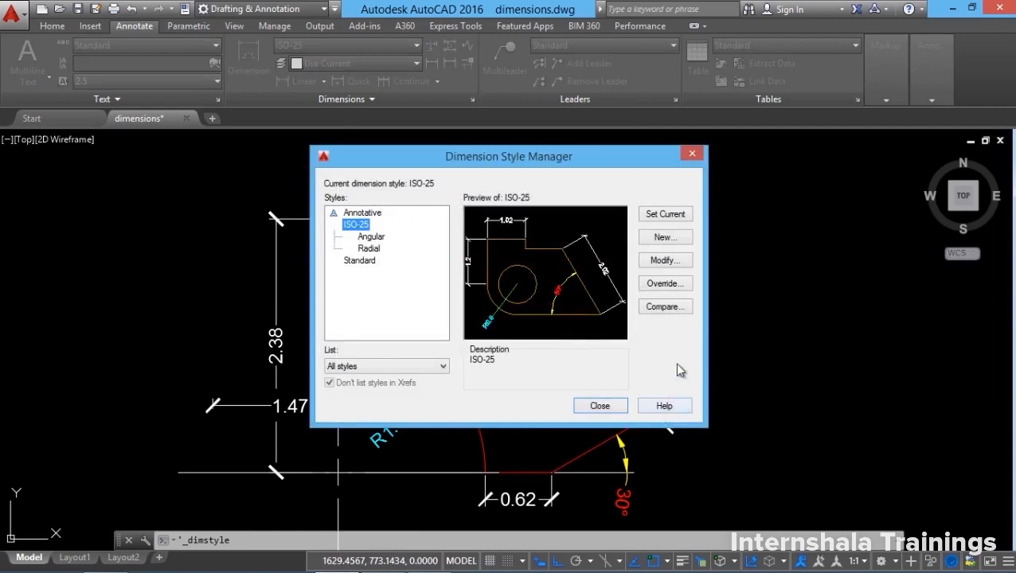
Override ISO-25 with Deviation tolerances of +0.01/−0.01.
click(670, 290)
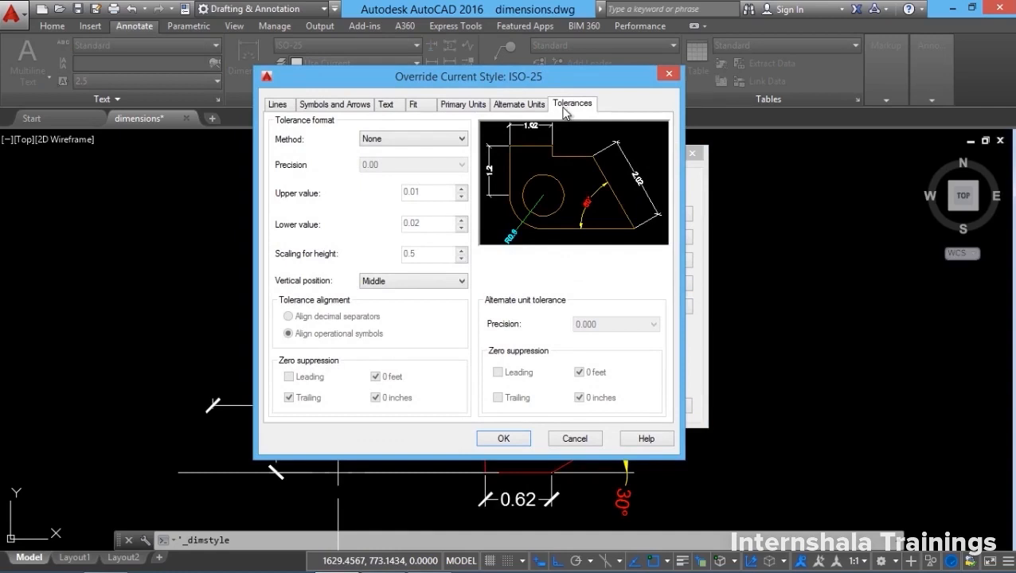
click(414, 139)
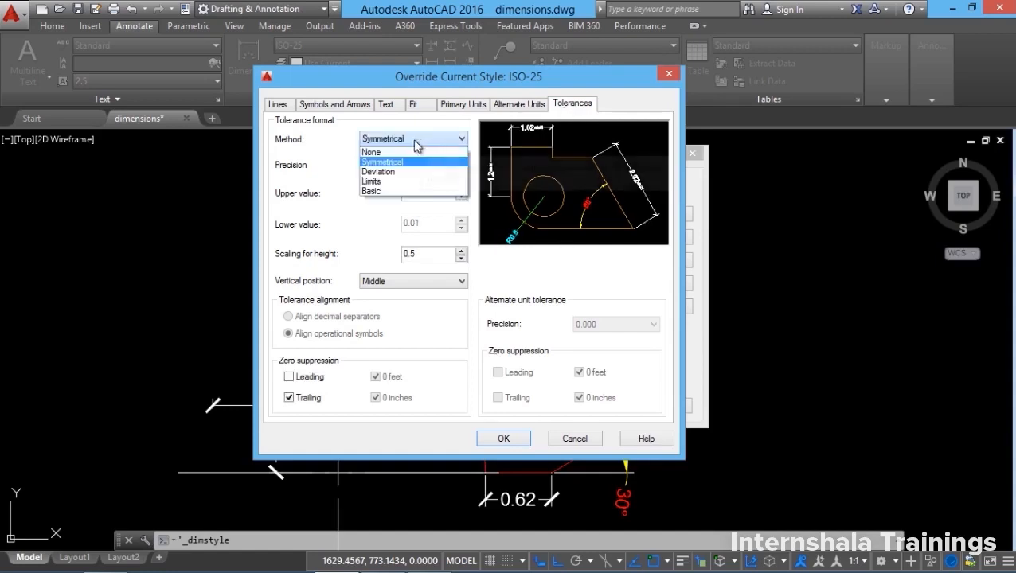
click(390, 171)
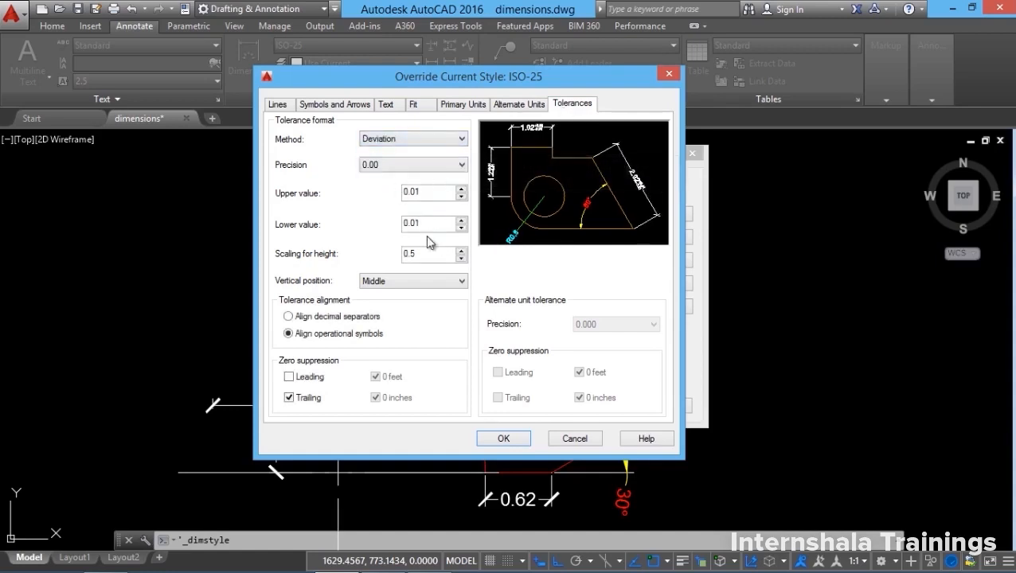
click(503, 438)
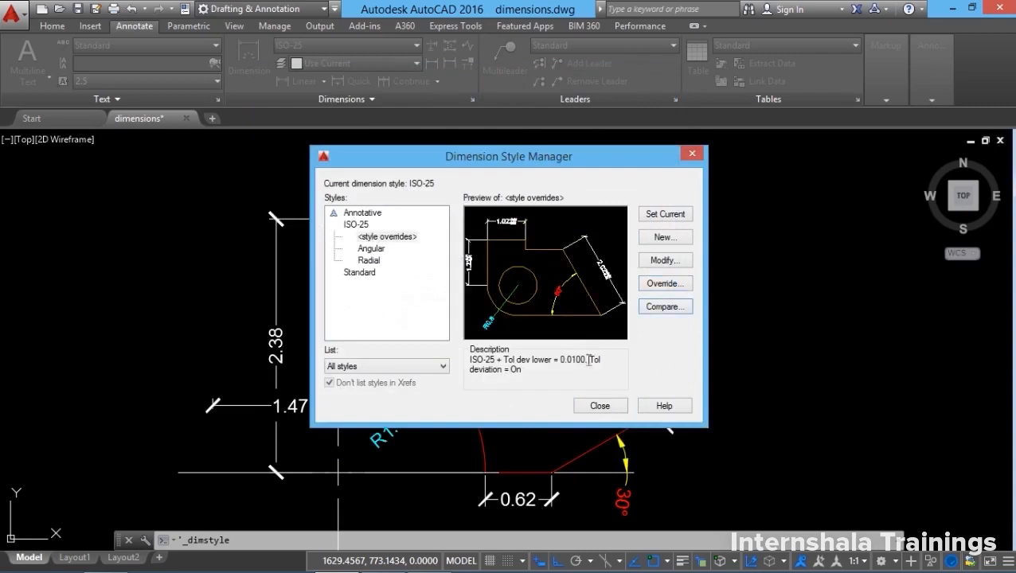
click(602, 406)
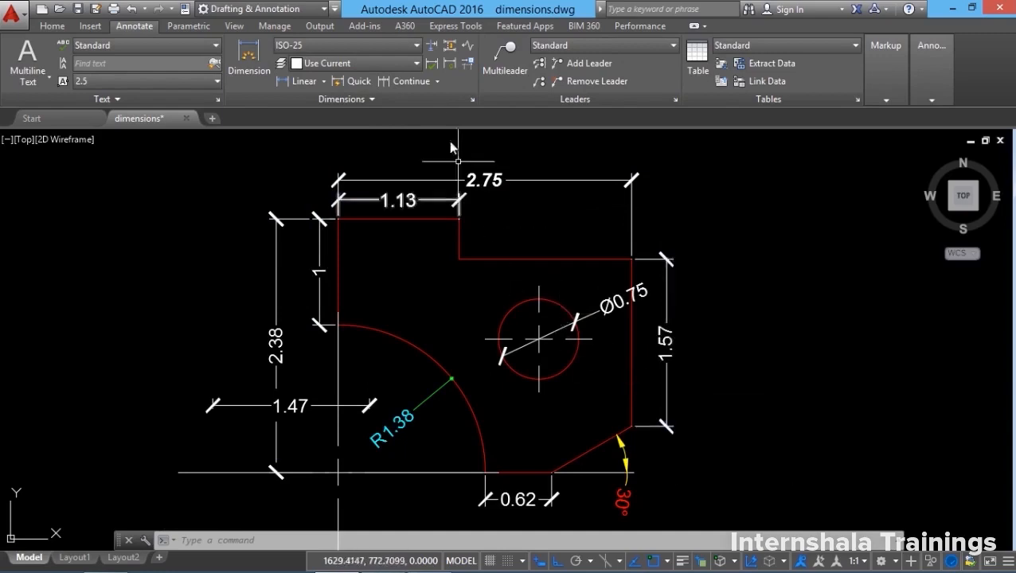
Update the 1.57 dimension so it carries the +0.01/−0.01 override tolerance.
click(445, 70)
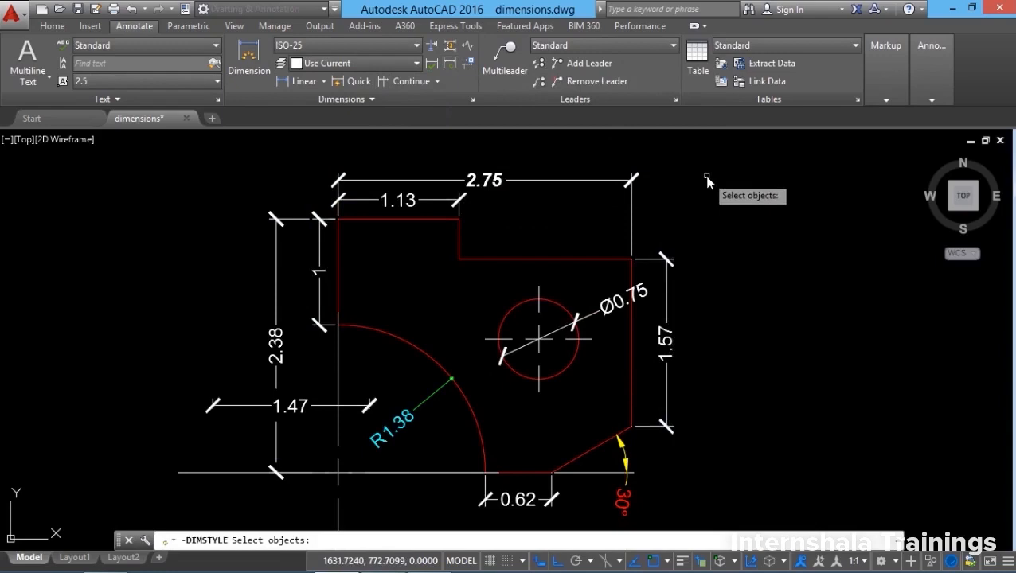
click(663, 344)
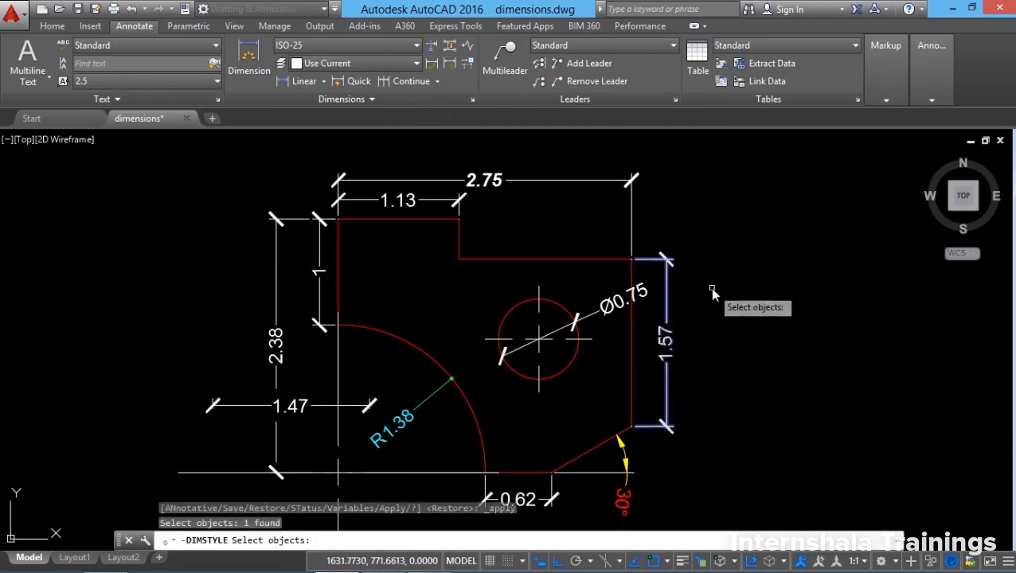
key(Return)
scroll(640, 360, up, 5)
scroll(639, 359, down, 5)
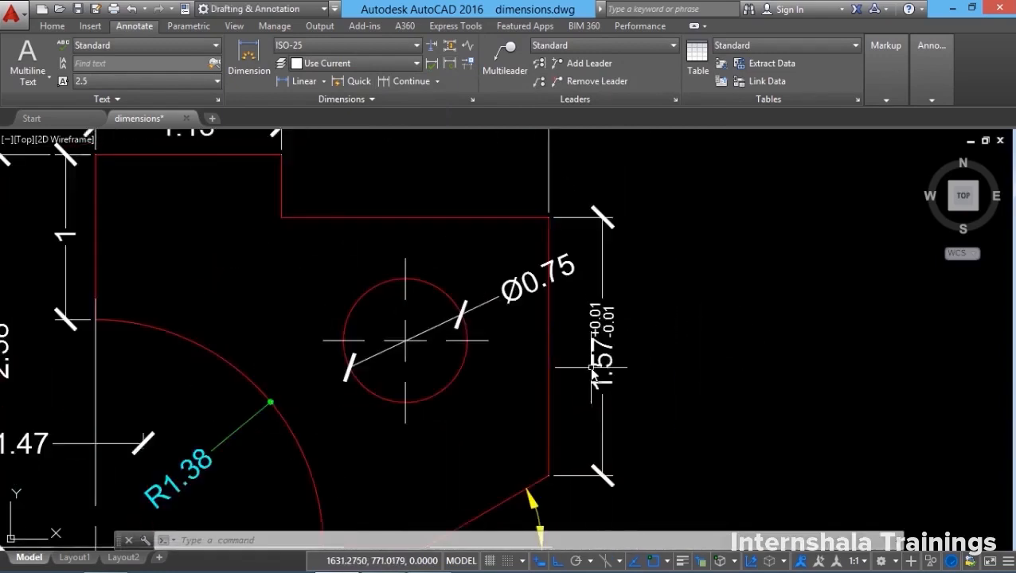
scroll(575, 419, down, 2)
scroll(575, 420, up, 2)
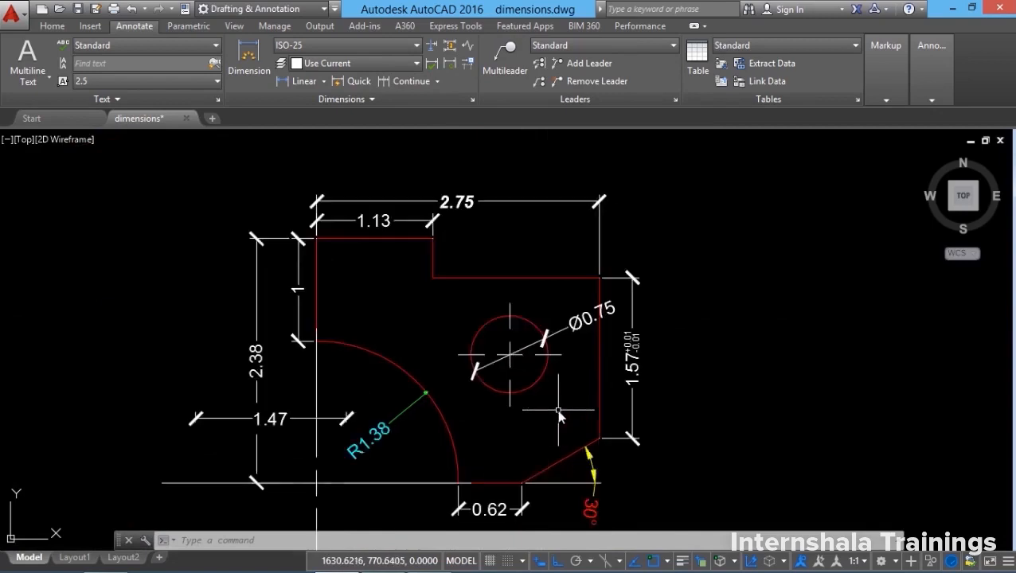
scroll(526, 404, up, 1)
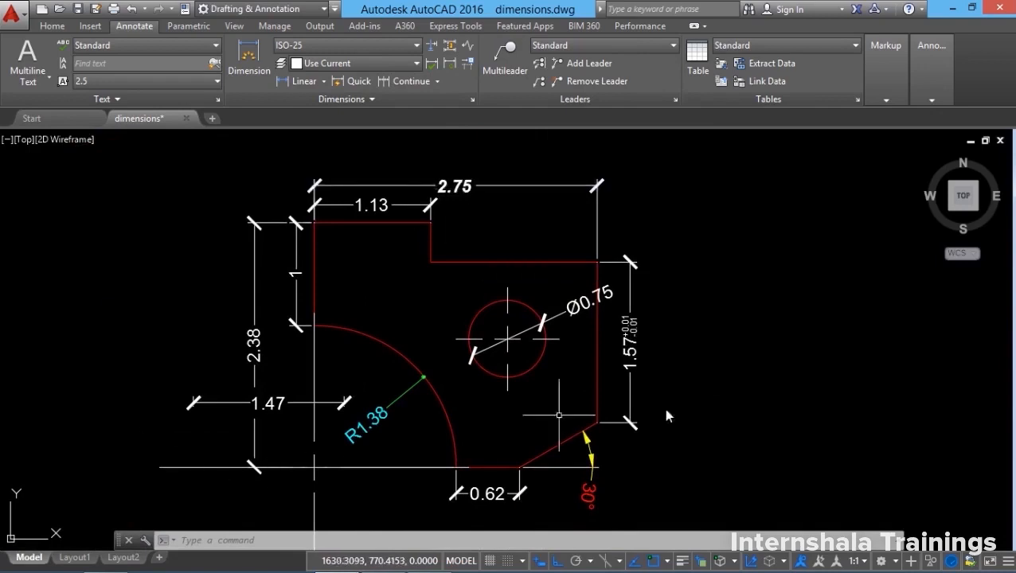
Save the style overrides into ISO-25, then undo so only 1.57 stays toleranced.
click(472, 99)
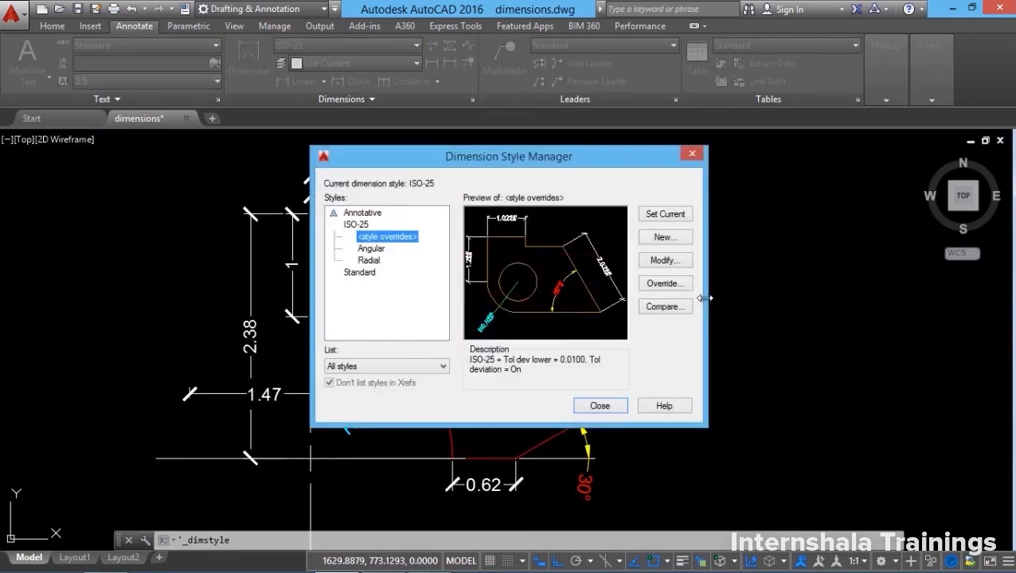
right_click(385, 240)
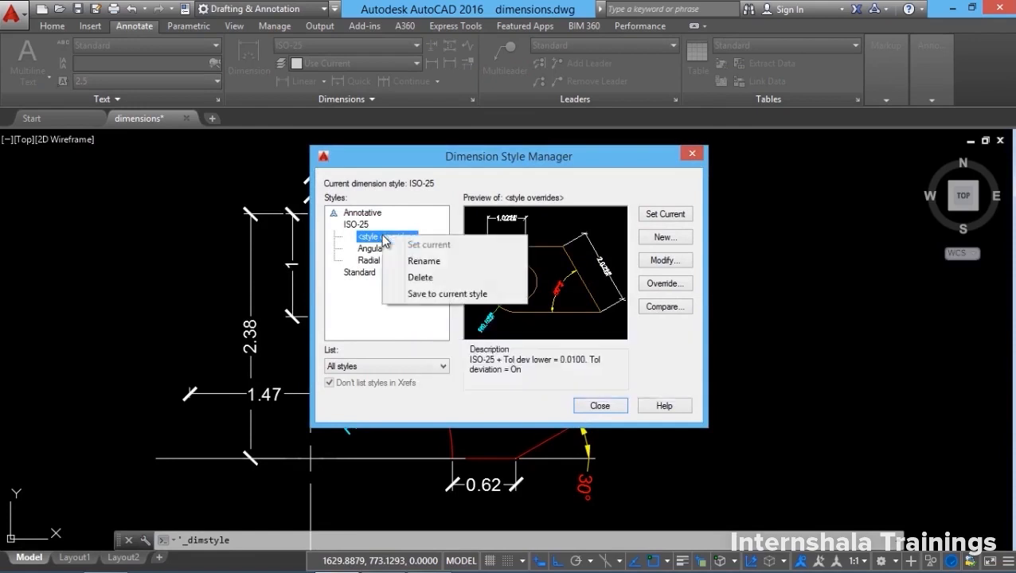
click(444, 296)
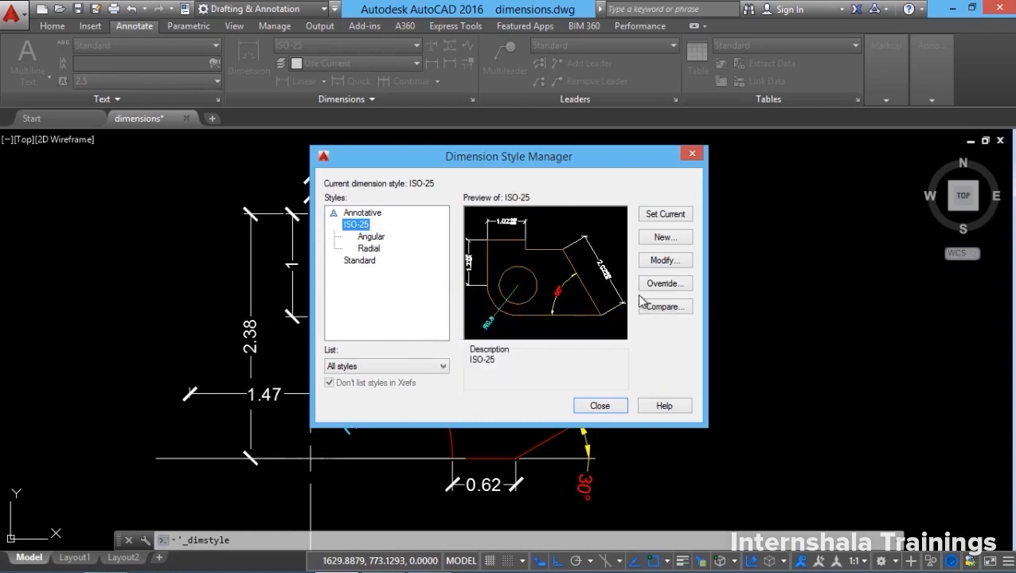
click(604, 407)
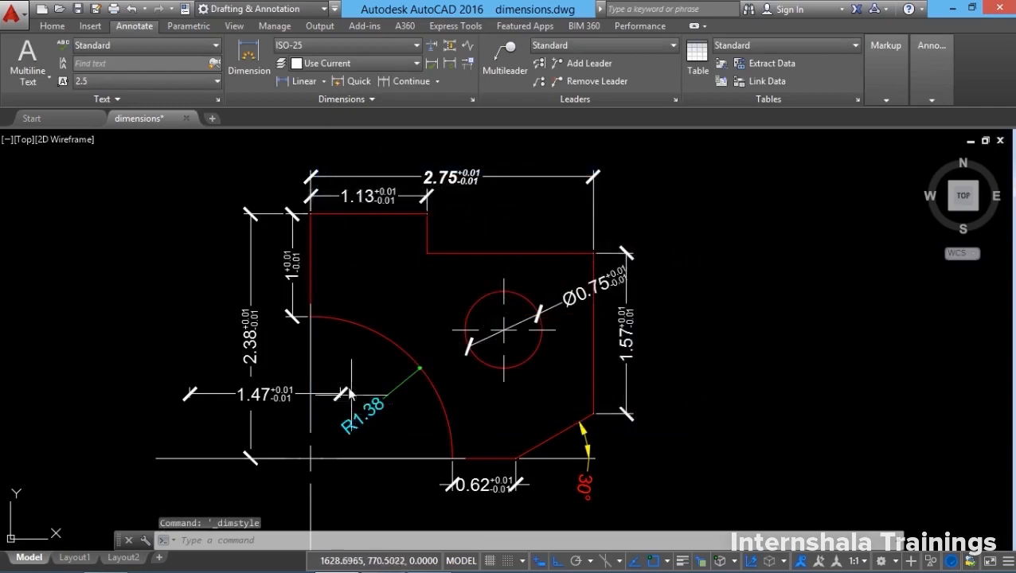
click(131, 9)
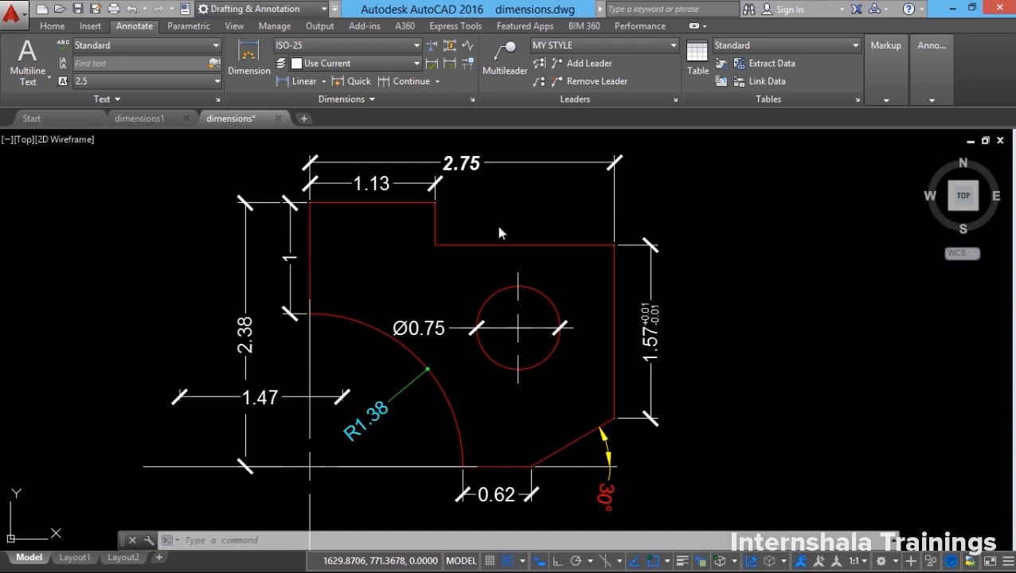
Delete the unsaved <style overrides> under ISO-25 in the Dimension Style Manager.
click(471, 100)
right_click(386, 239)
click(422, 277)
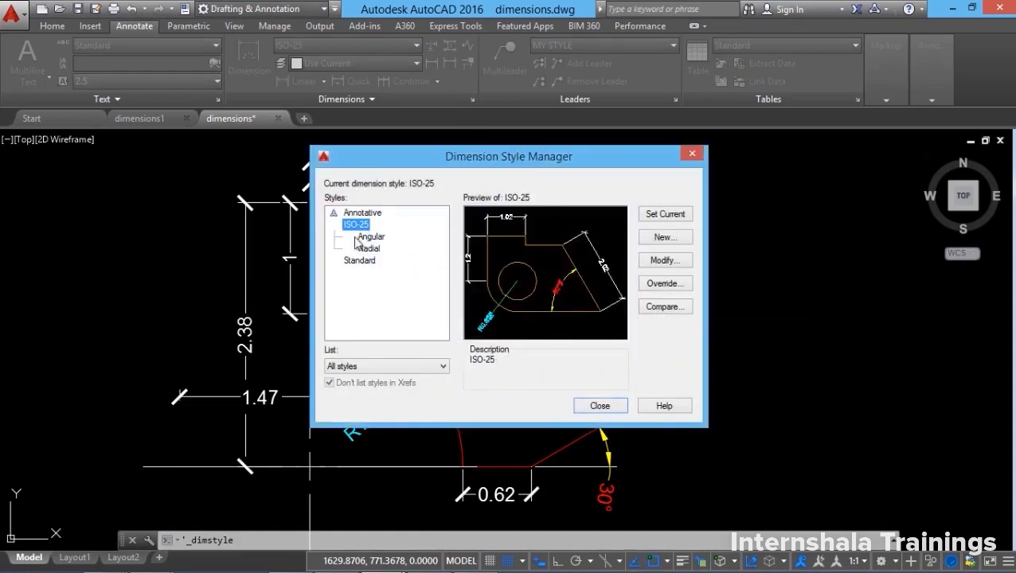
Create a new dimension style named MY STYLE, starting from ISO-25.
click(663, 239)
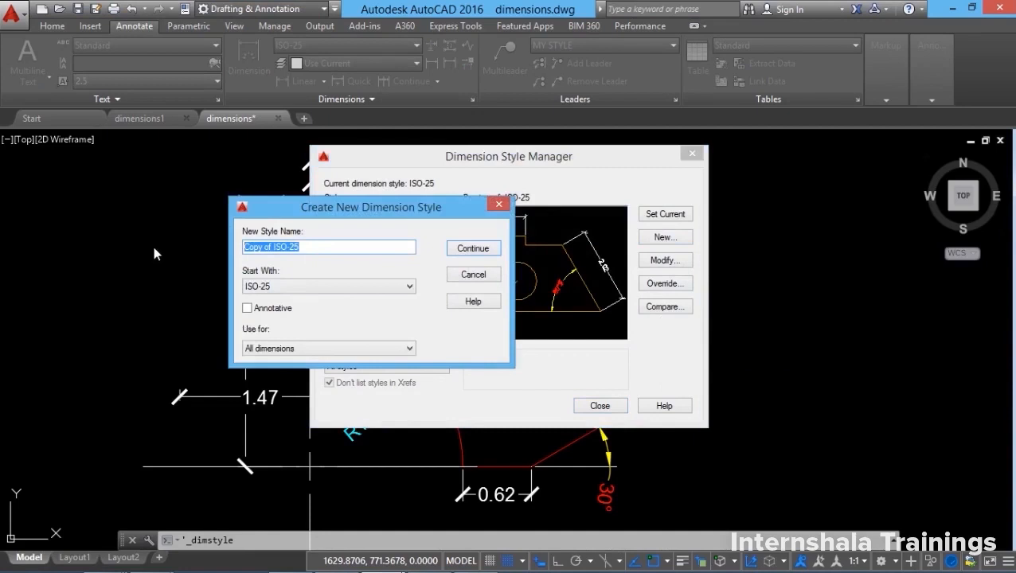
text(MY STYLE)
click(281, 289)
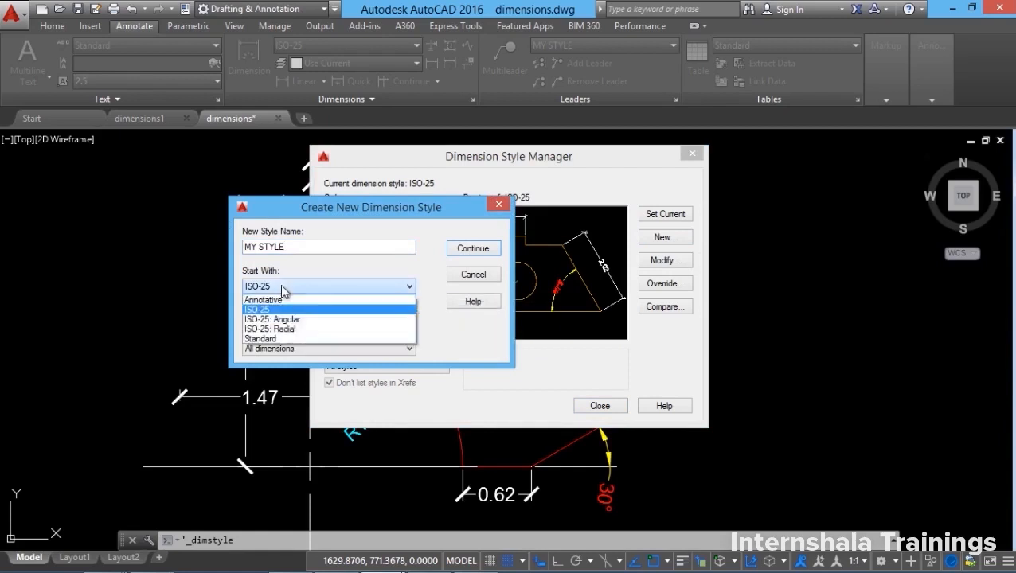
click(269, 310)
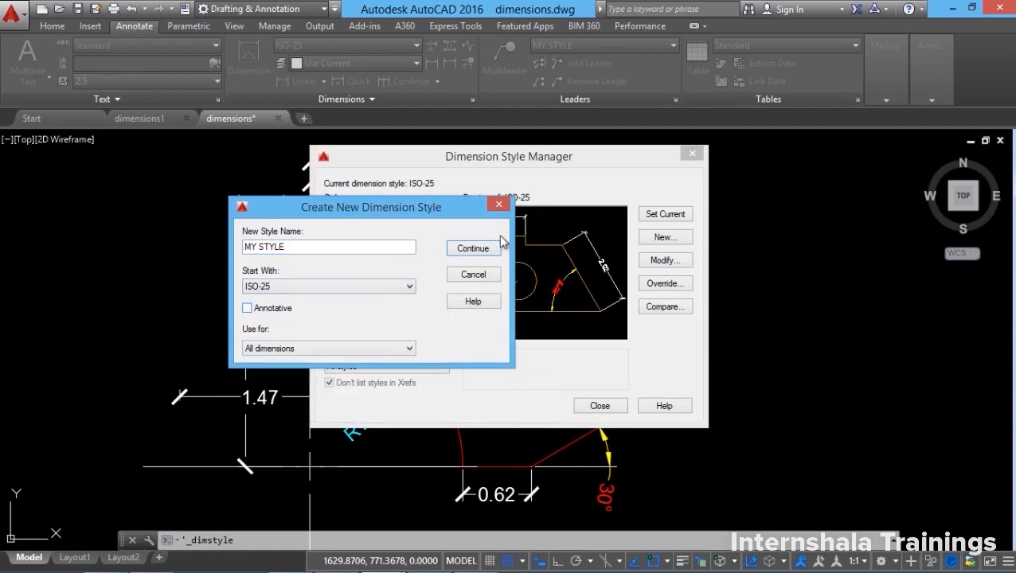
click(471, 250)
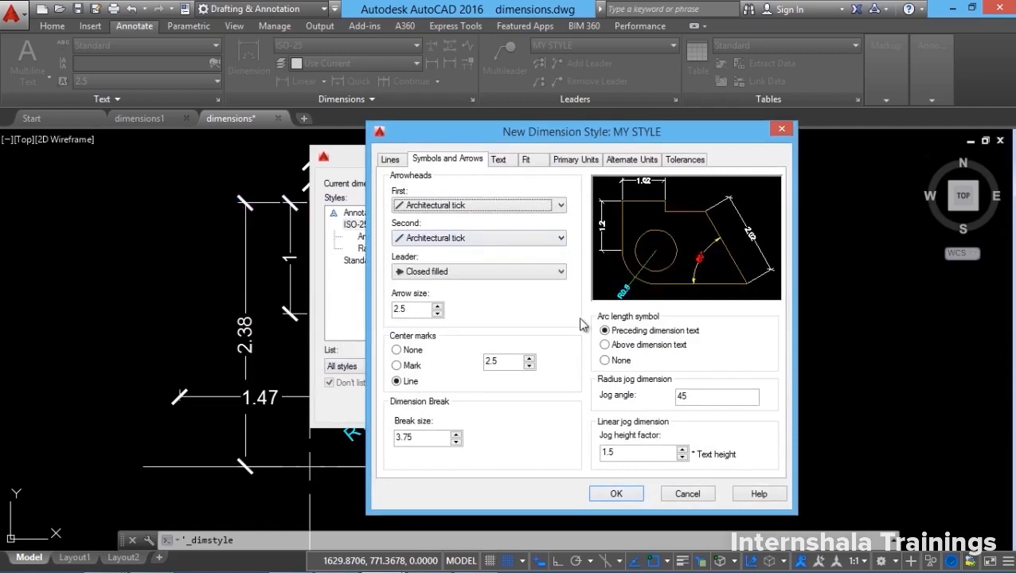
Give MY STYLE Dot arrowheads and Magenta text, then save it and close the manager.
click(392, 160)
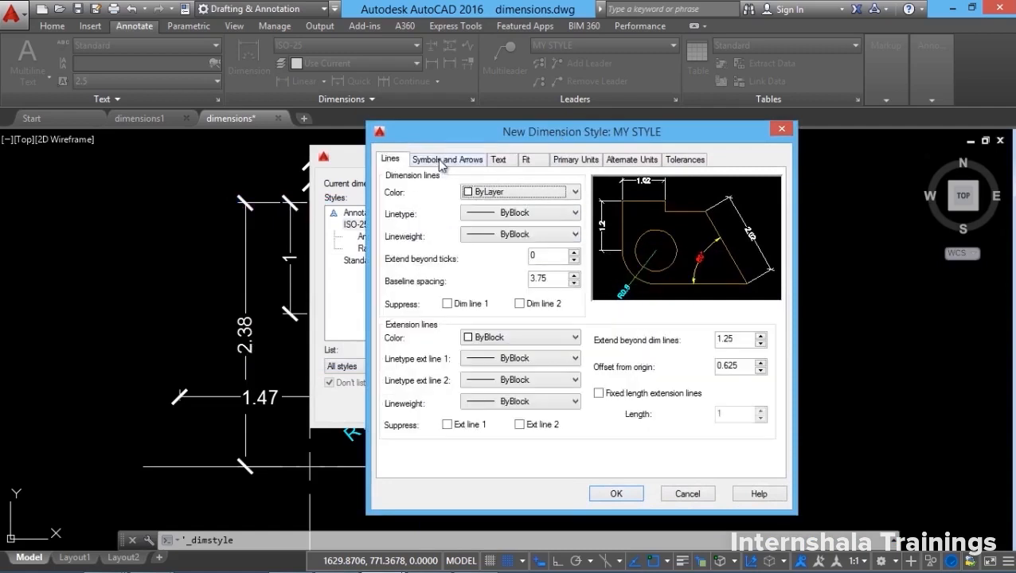
click(442, 160)
click(468, 205)
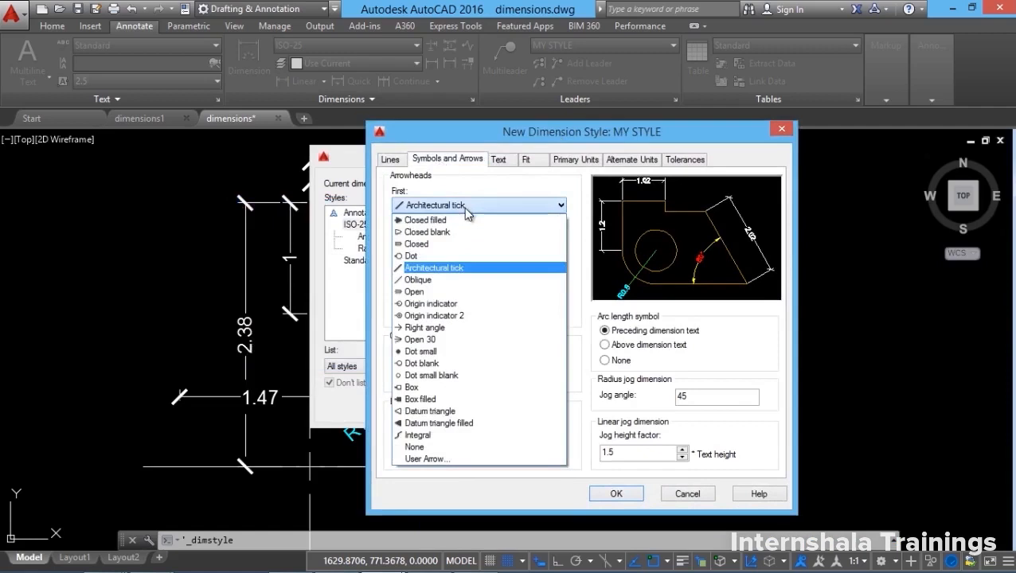
click(414, 256)
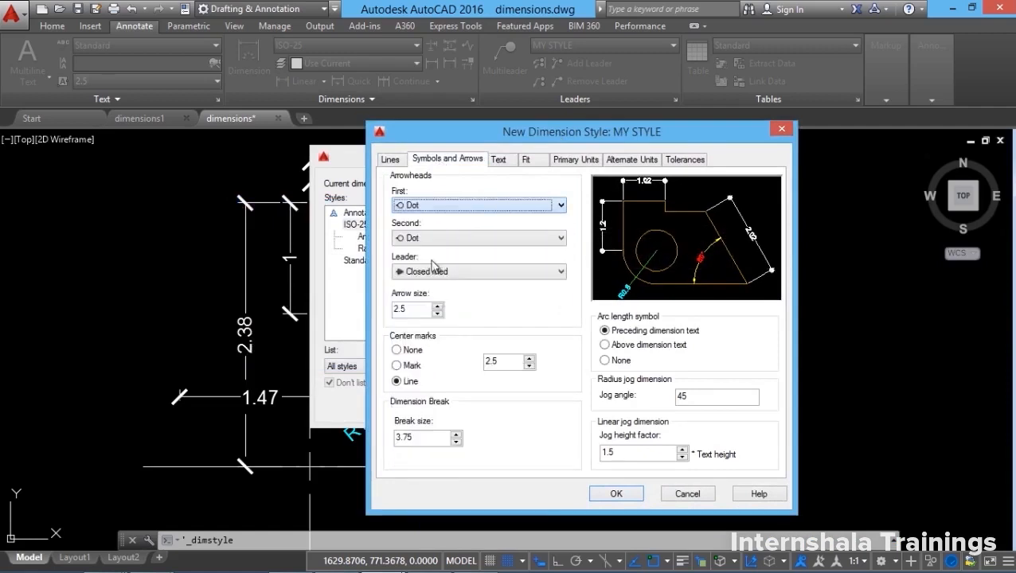
click(500, 161)
click(521, 220)
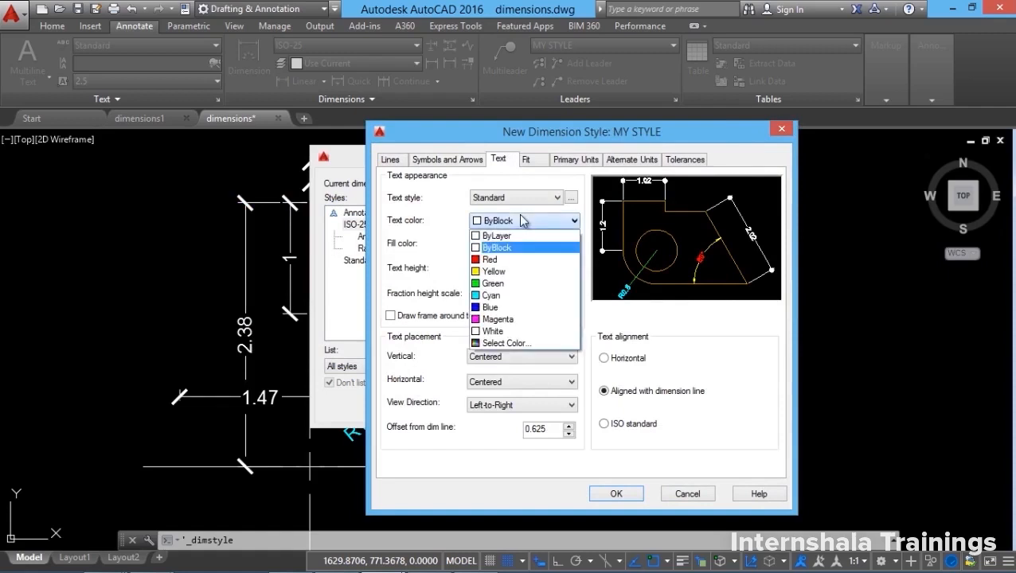
click(493, 320)
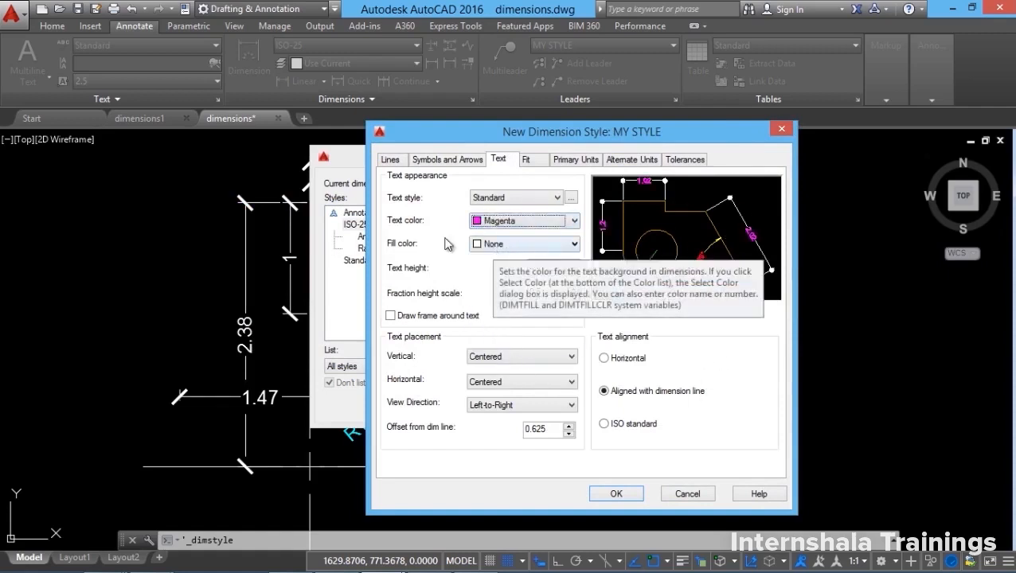
click(616, 495)
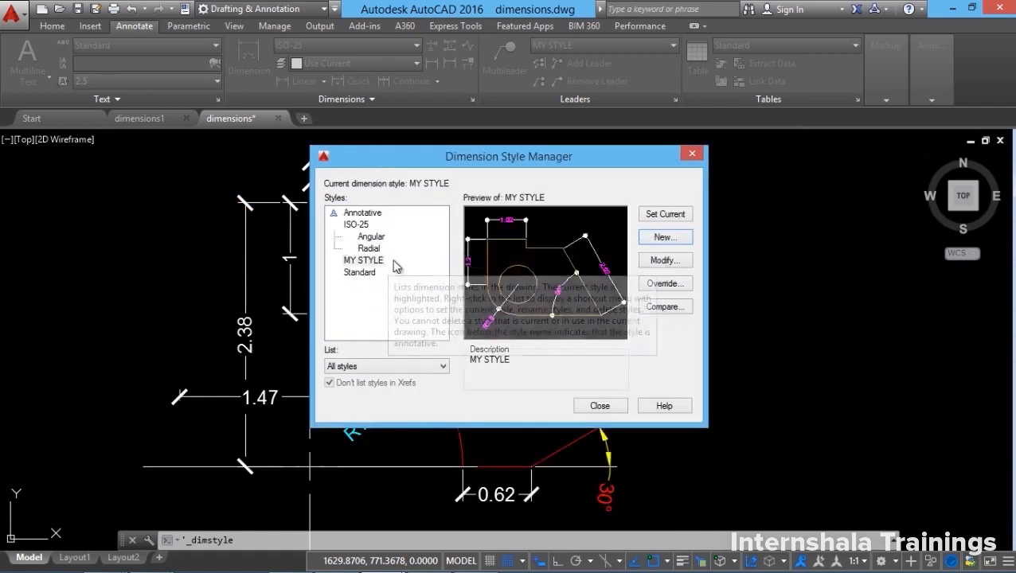
click(599, 407)
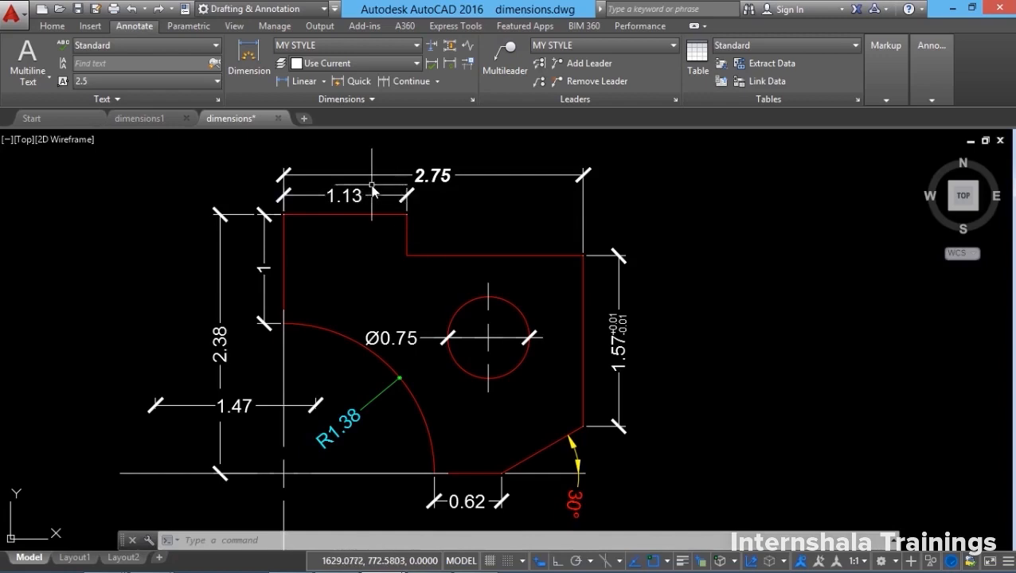
Add a 1.62 dimension above the part's inner top edge in MY STYLE.
click(249, 56)
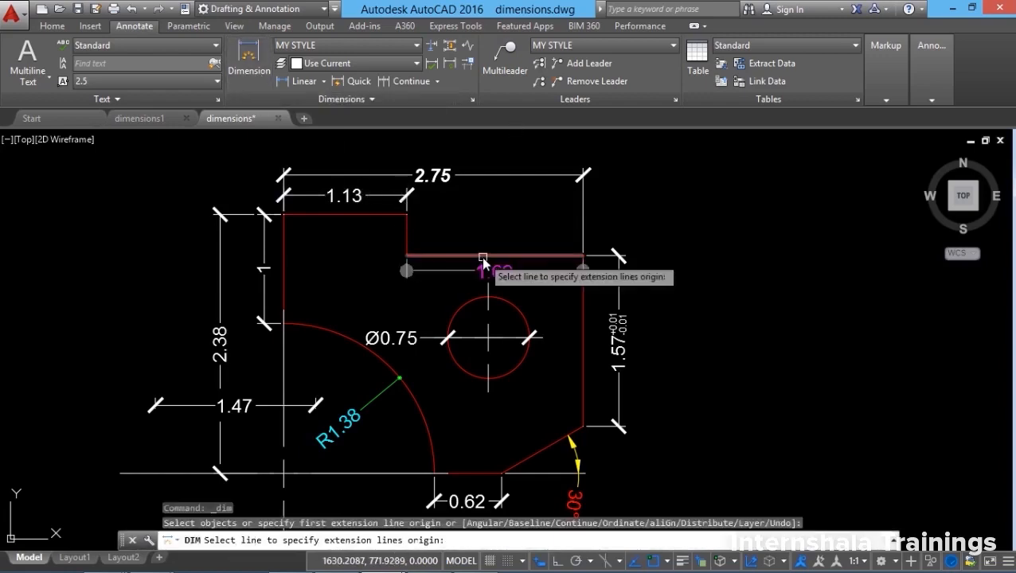
click(485, 256)
click(495, 242)
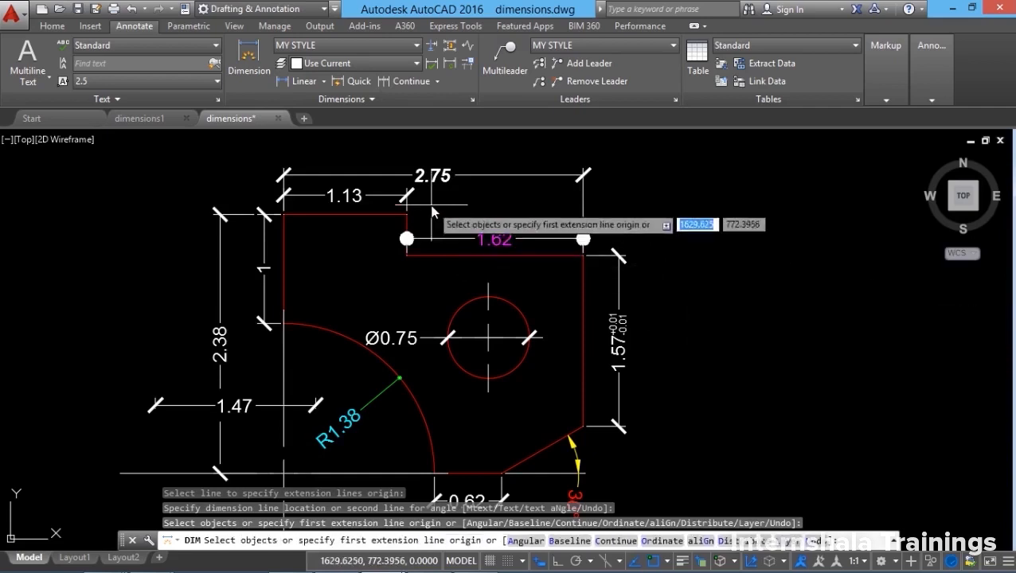
click(338, 45)
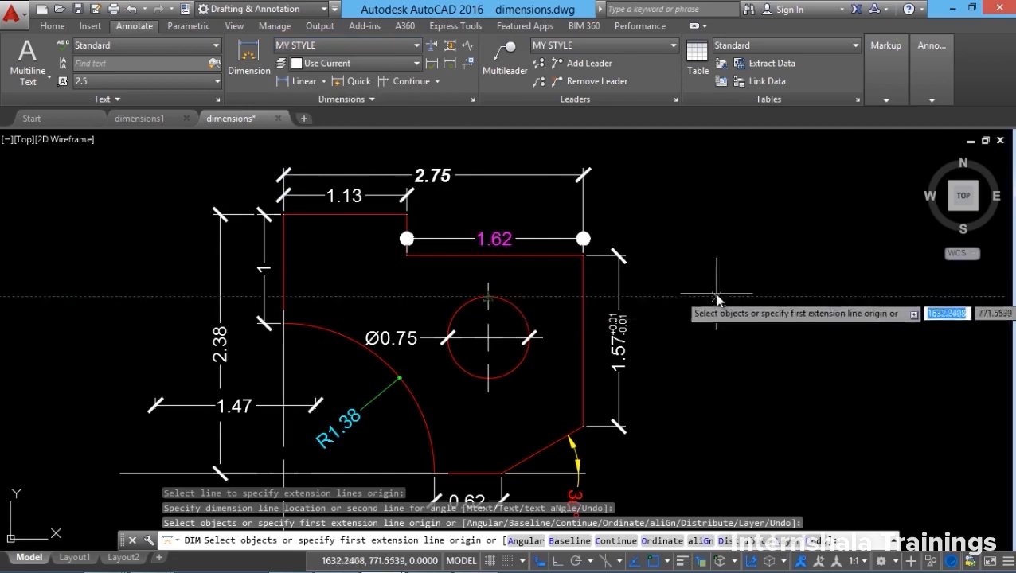
key(Return)
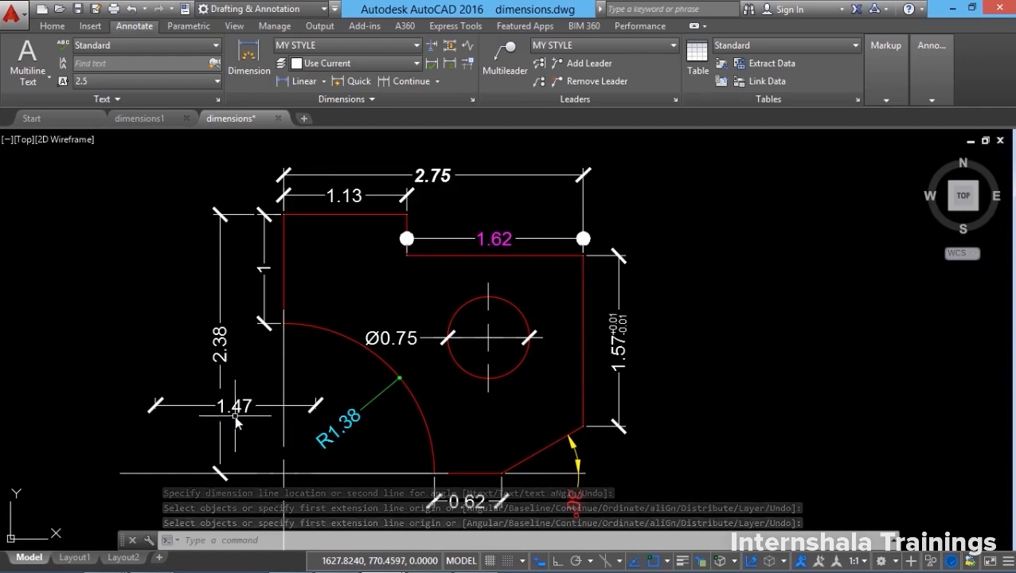
Apply MY STYLE to the 2.38 vertical dimension from the Dimension Style list.
click(222, 362)
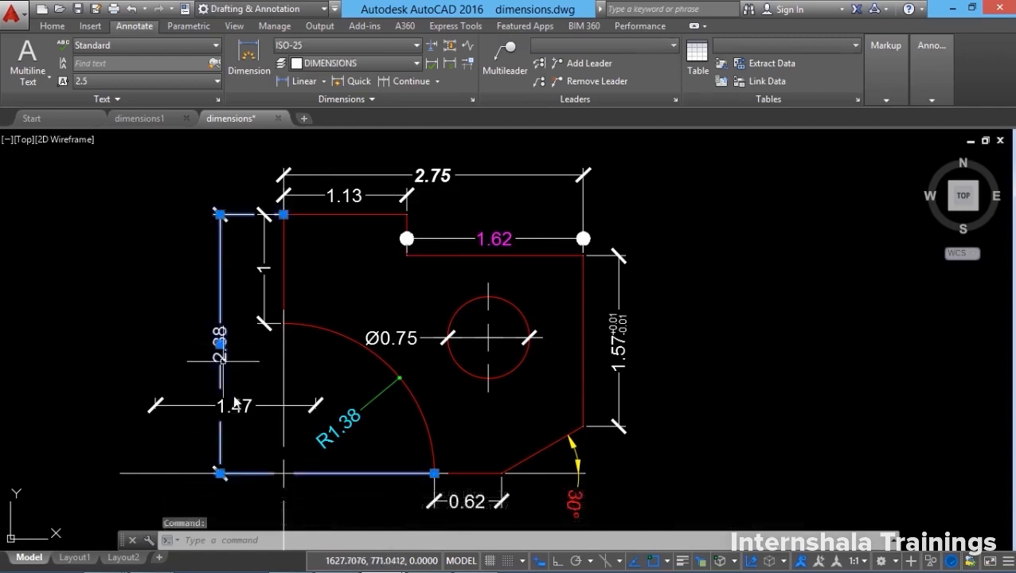
click(326, 47)
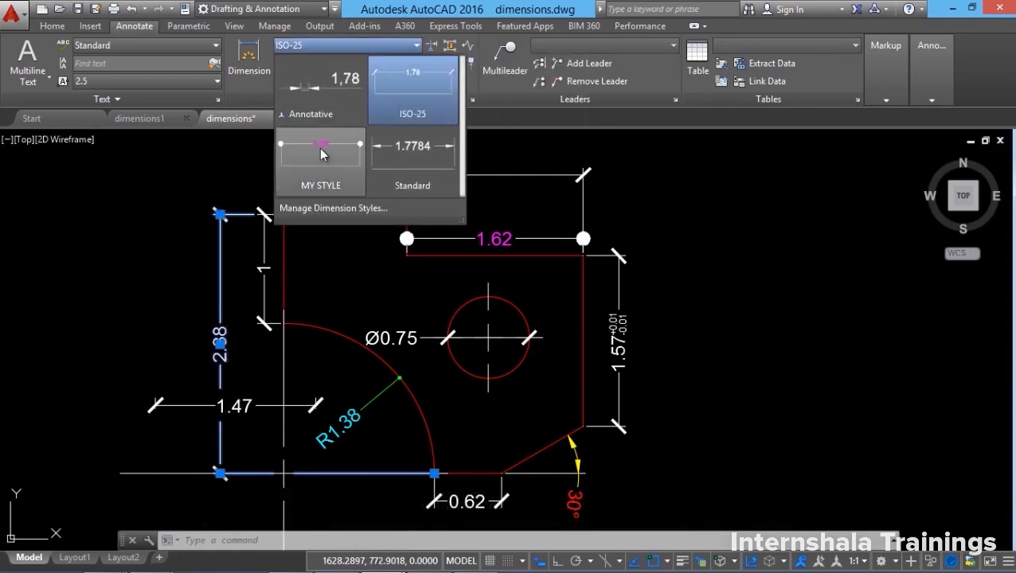
click(322, 153)
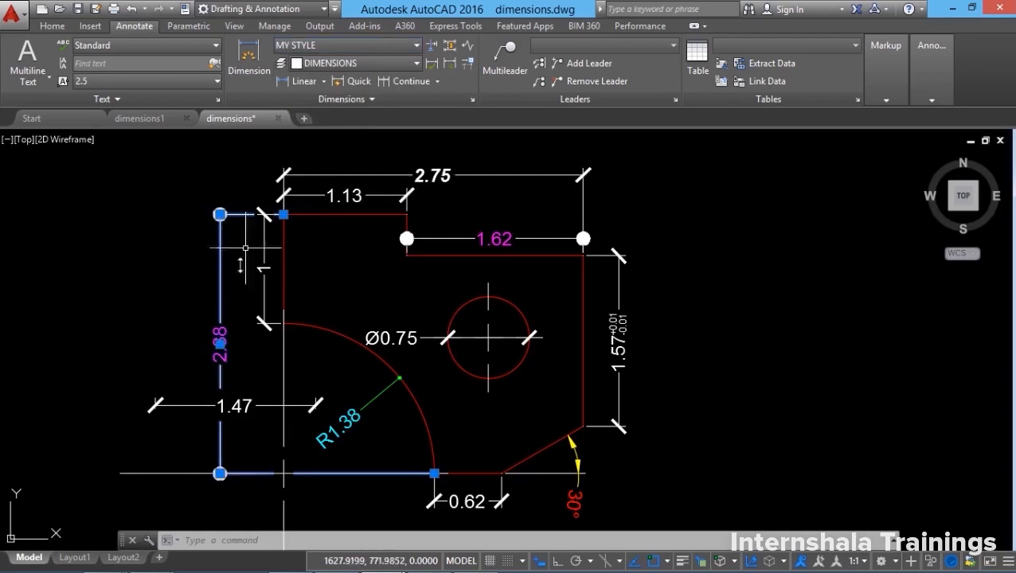
Reselect the 2.38 dimension and show its properties with Ctrl+1.
key(Escape)
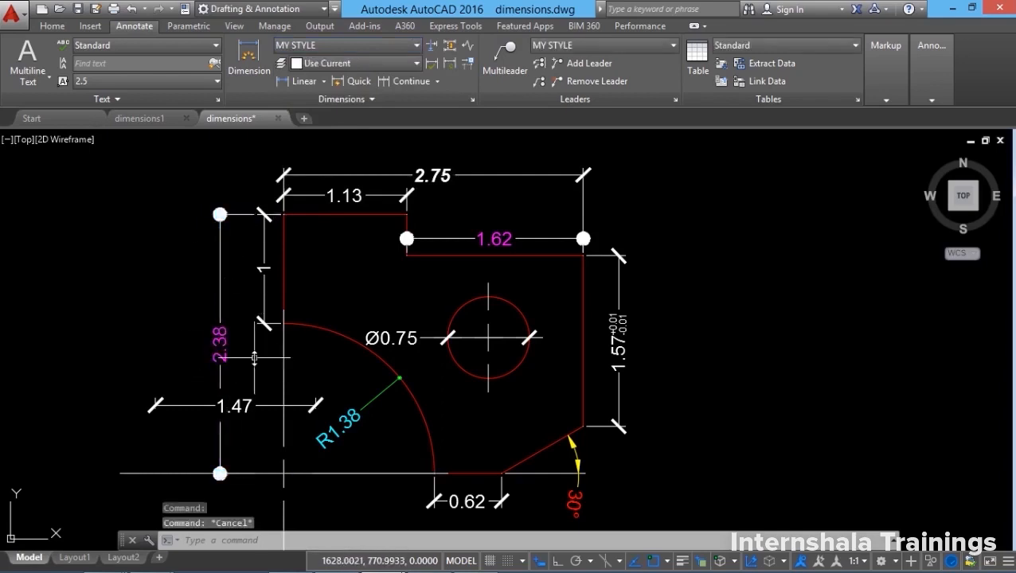
click(223, 334)
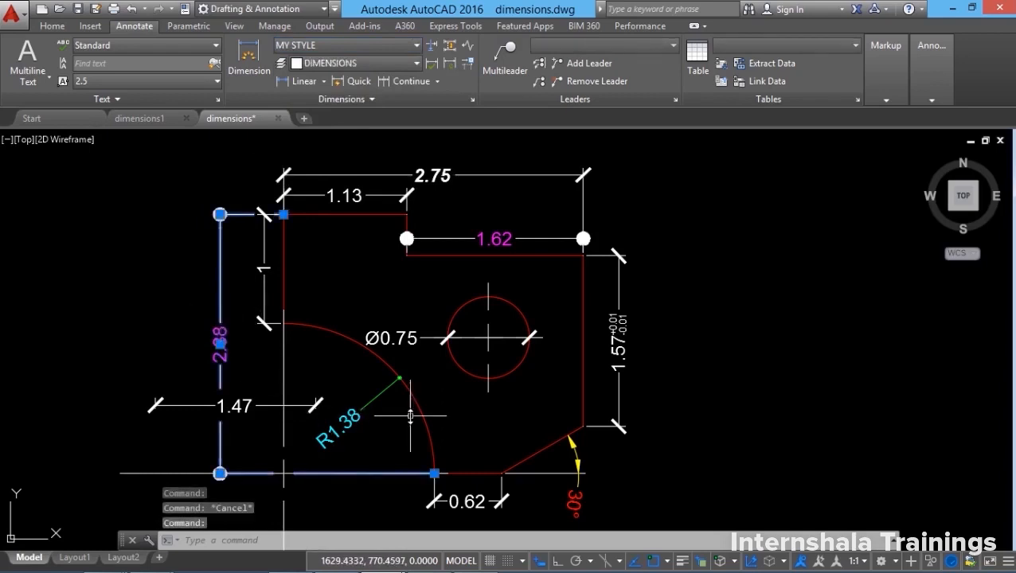
key(ctrl+1)
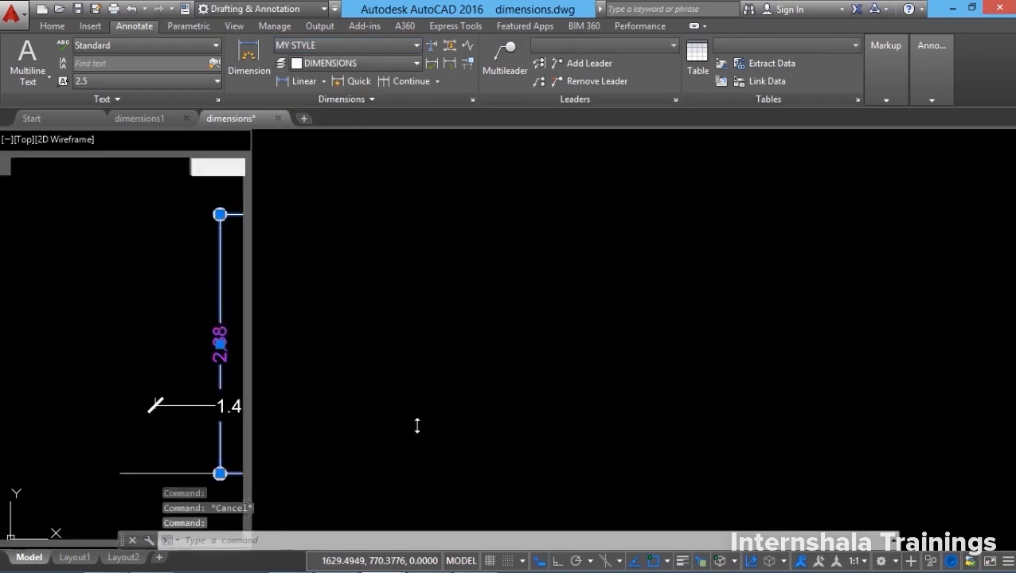
click(193, 348)
In Properties, set the 2.38 dimension to MY STYLE with a Right angle Arrow 1.
click(193, 348)
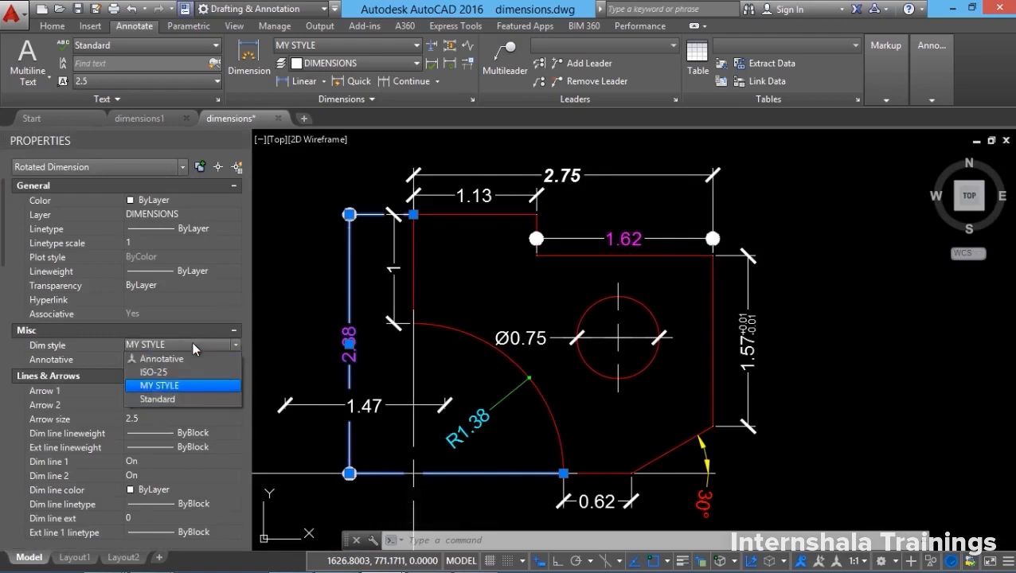
click(172, 384)
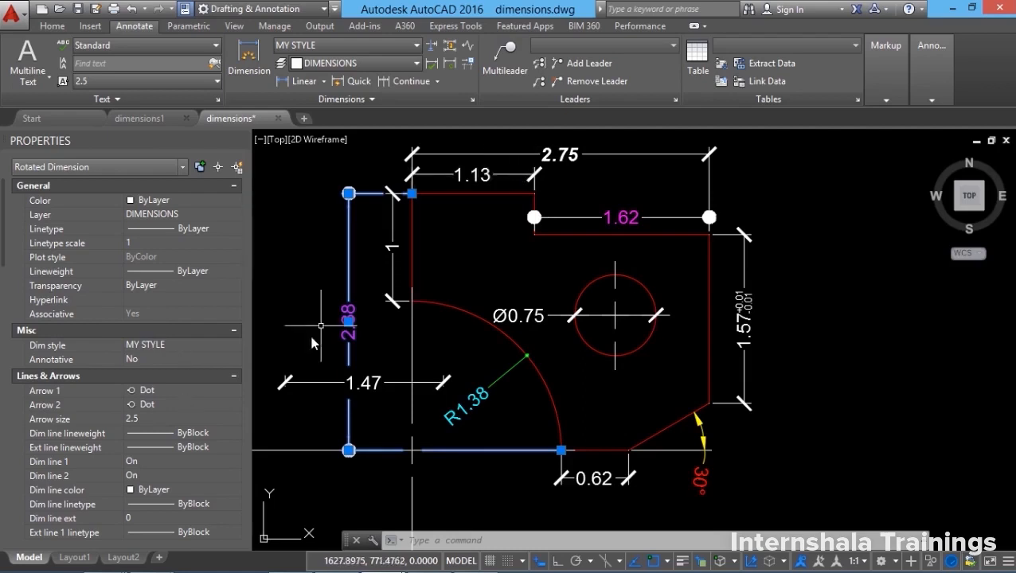
click(179, 390)
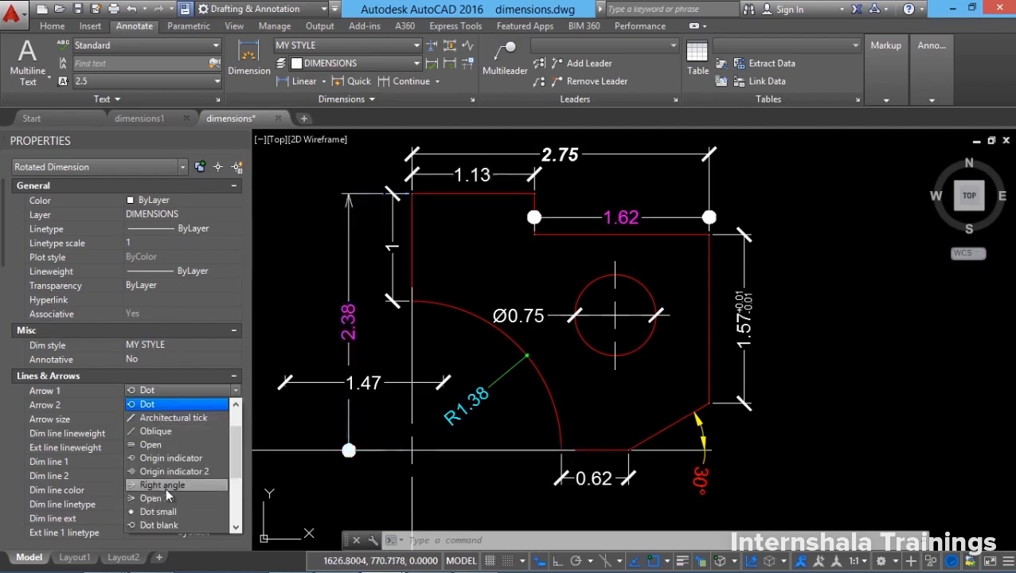
click(166, 487)
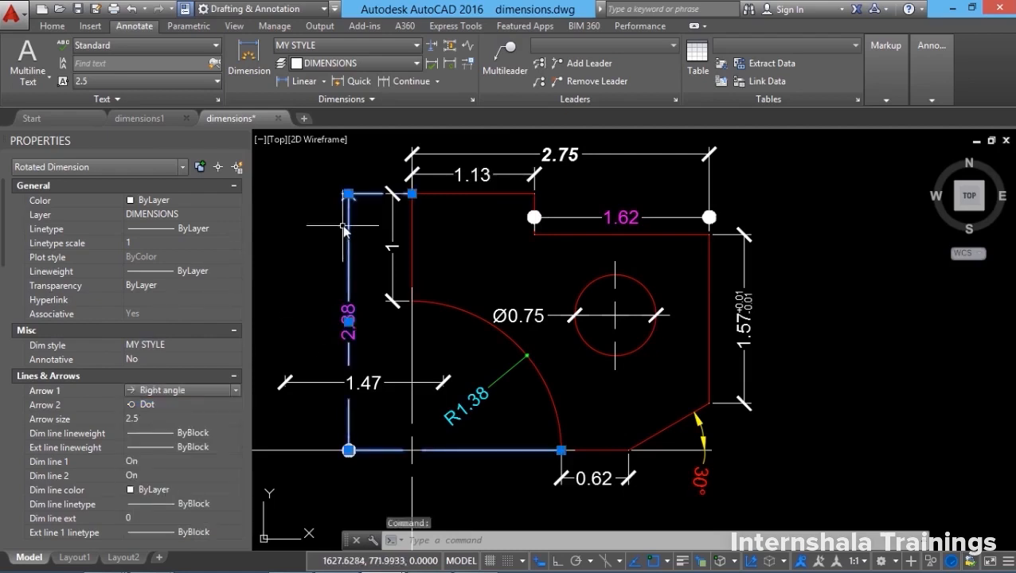
key(Escape)
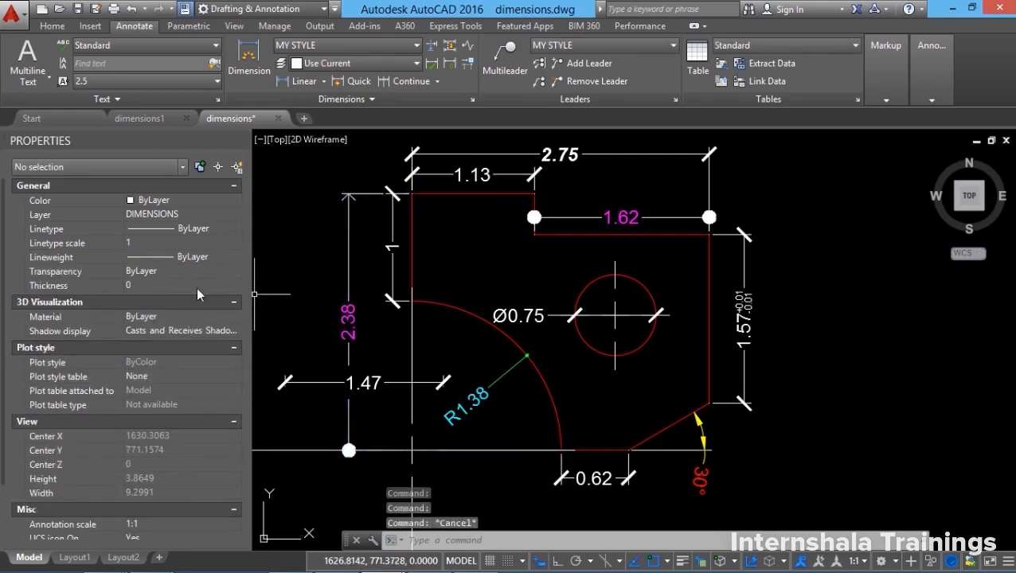
click(348, 275)
scroll(136, 466, down, 2)
scroll(132, 470, up, 2)
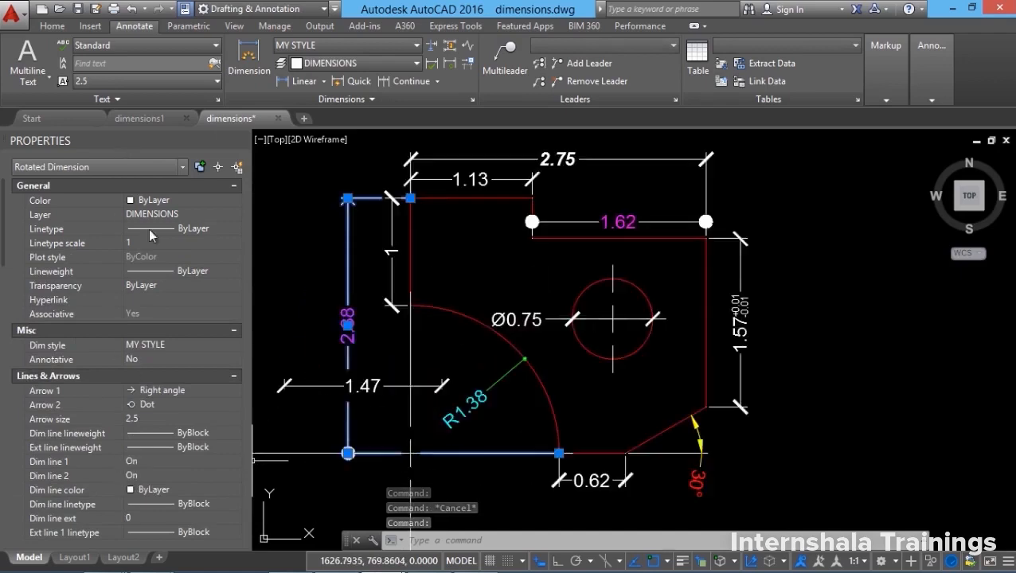
key(Escape)
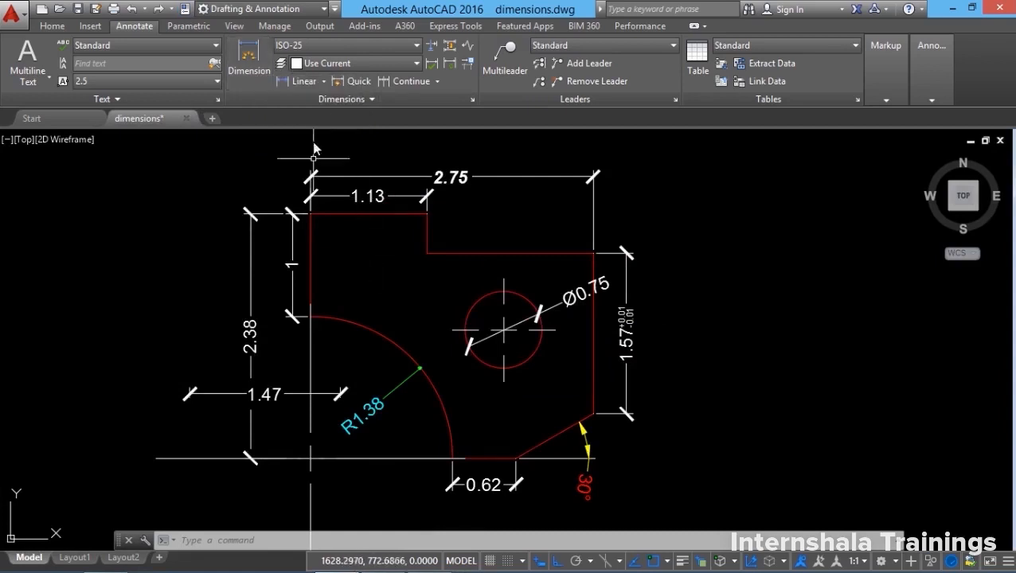
click(324, 82)
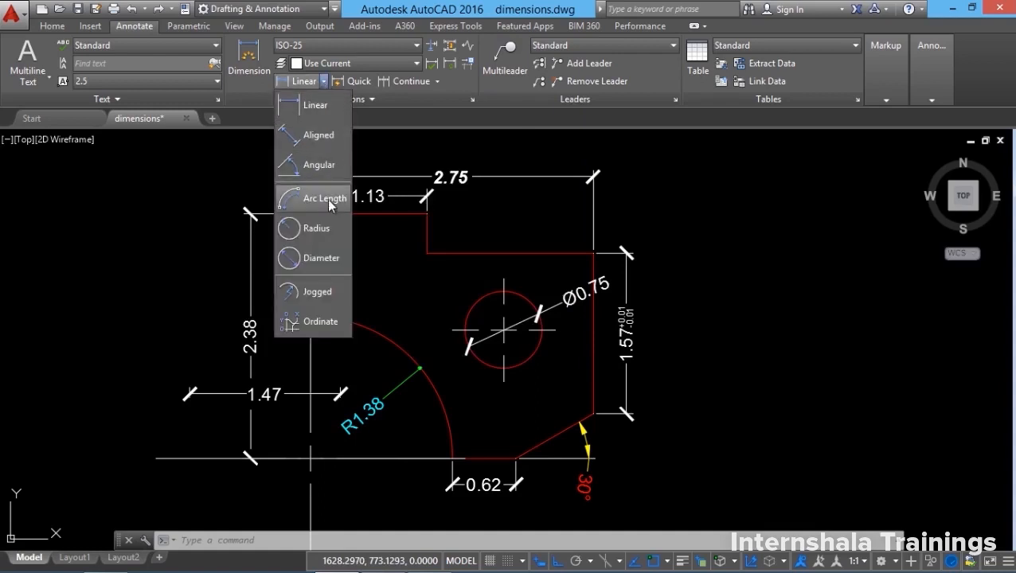
click(324, 82)
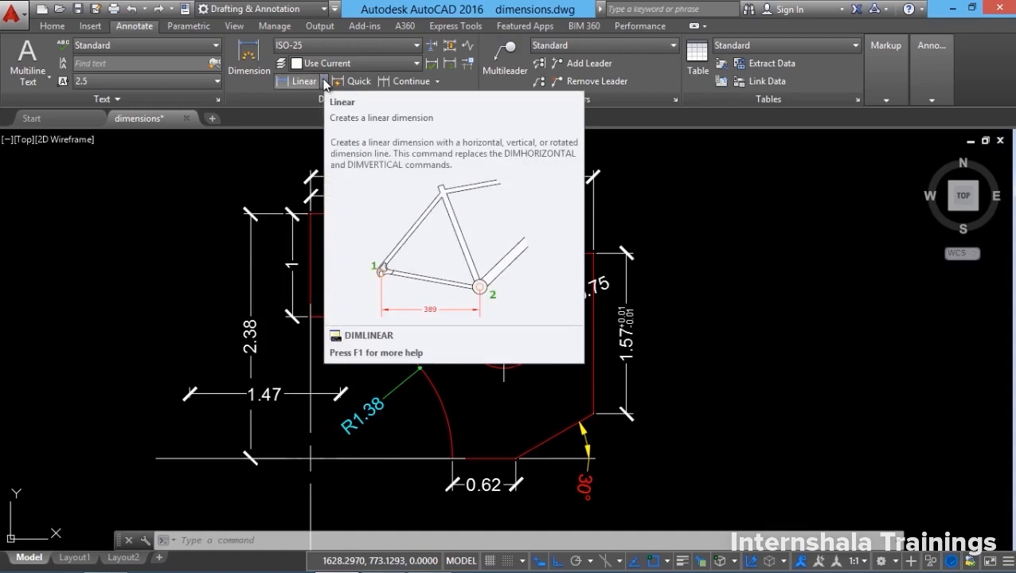
click(324, 82)
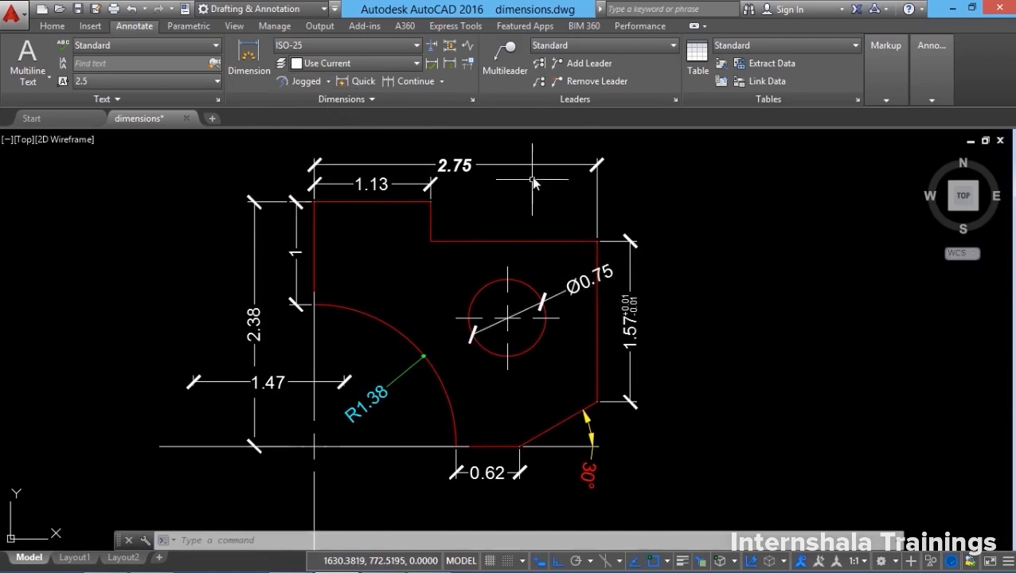
Place a jog on the 2.75 overall width dimension line with DIMJOGLINE.
click(469, 48)
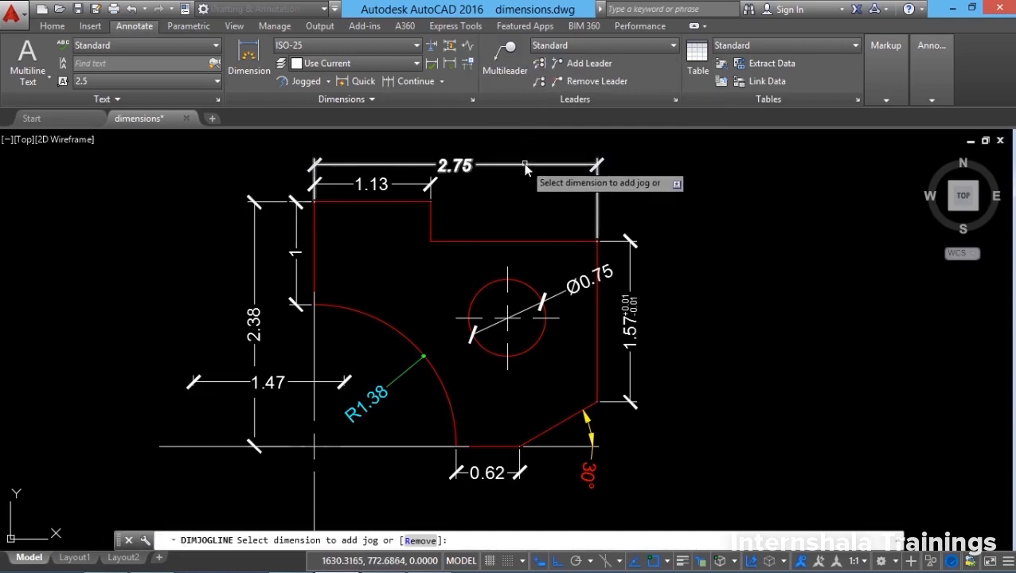
click(525, 166)
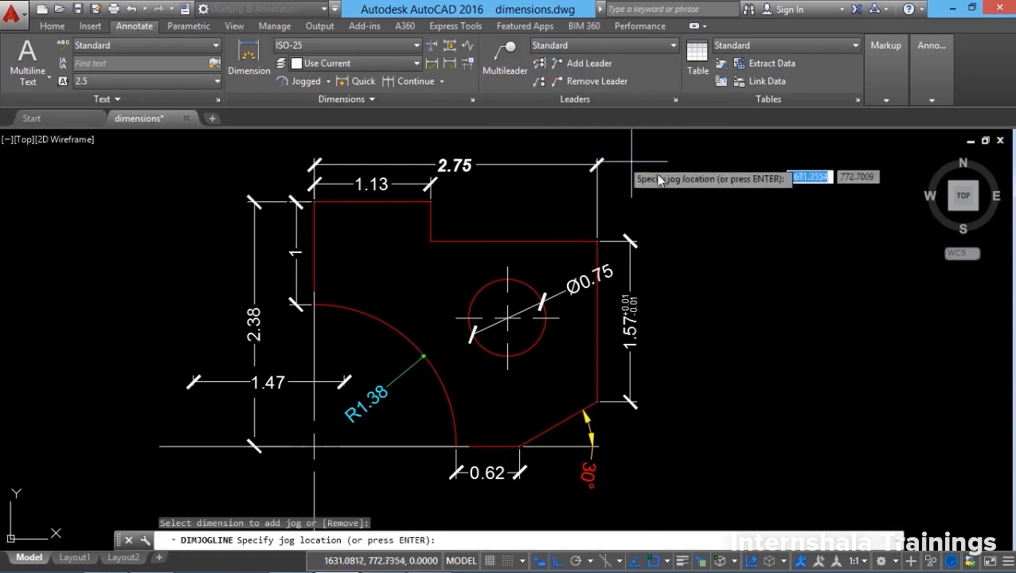
click(537, 168)
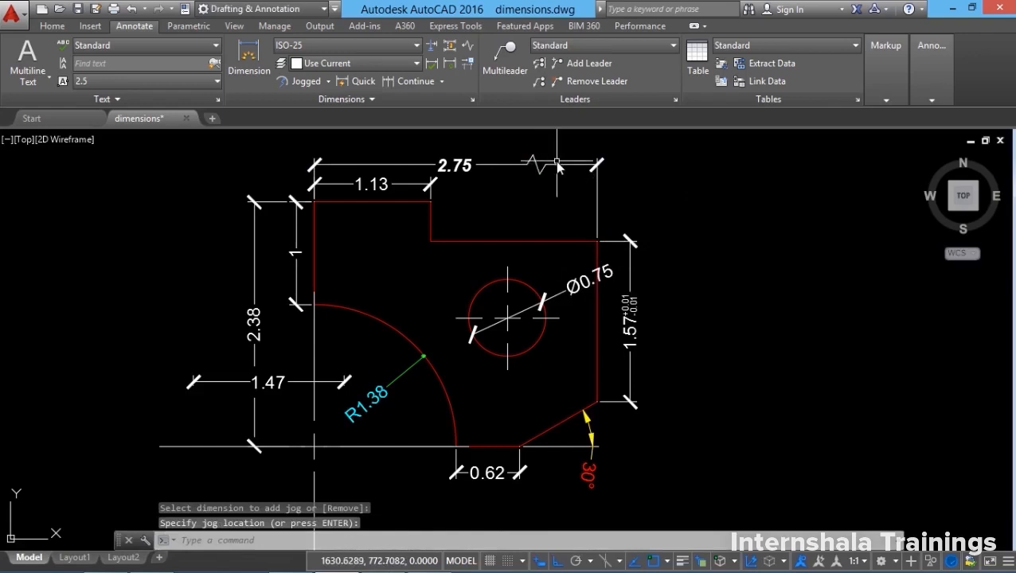
scroll(557, 165, up, 6)
scroll(553, 227, down, 6)
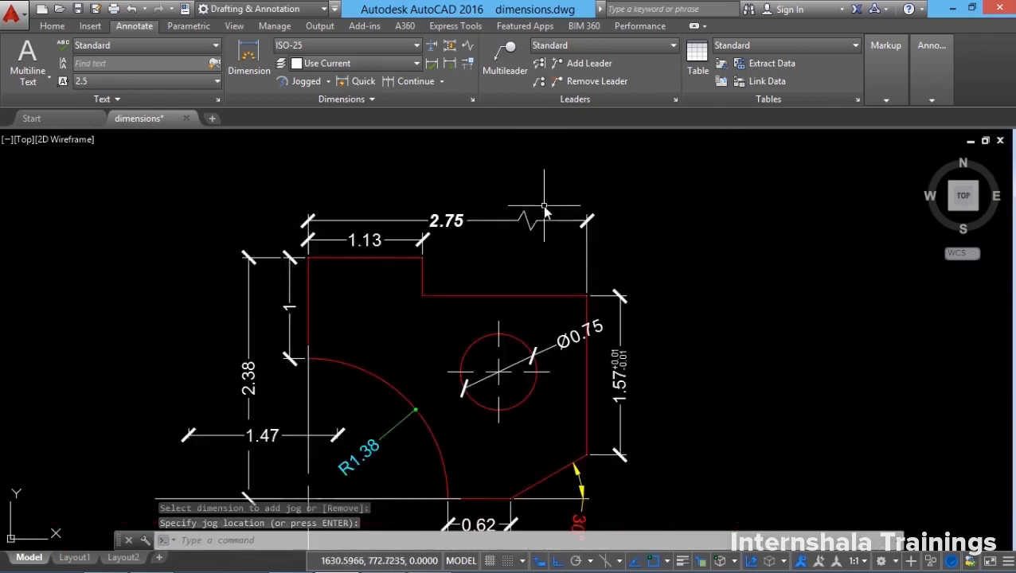
middle_drag(554, 284, 542, 229)
Change the ISO-25 dimension style's jog height factor from 1.5 to 3.
click(474, 101)
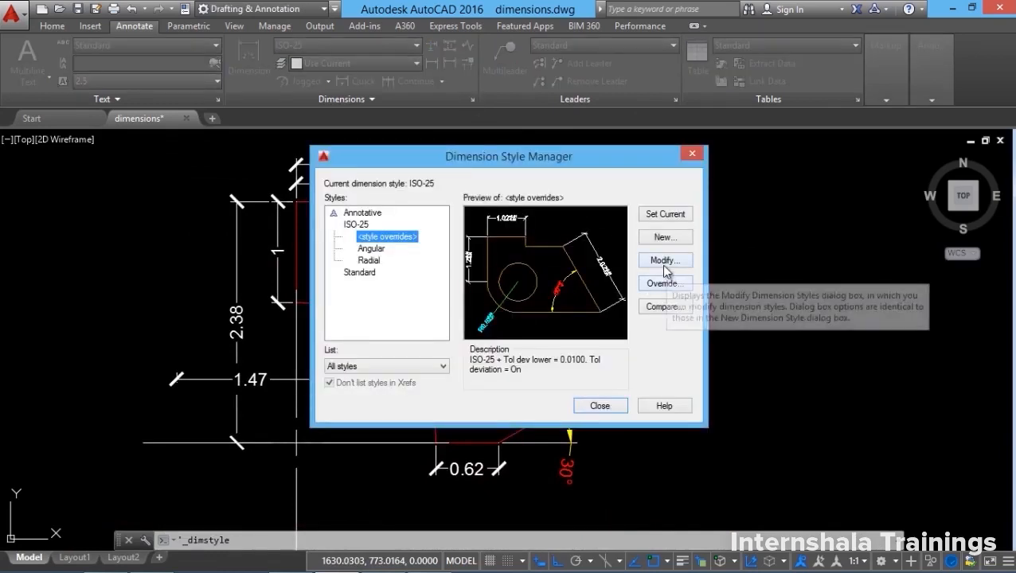
click(356, 226)
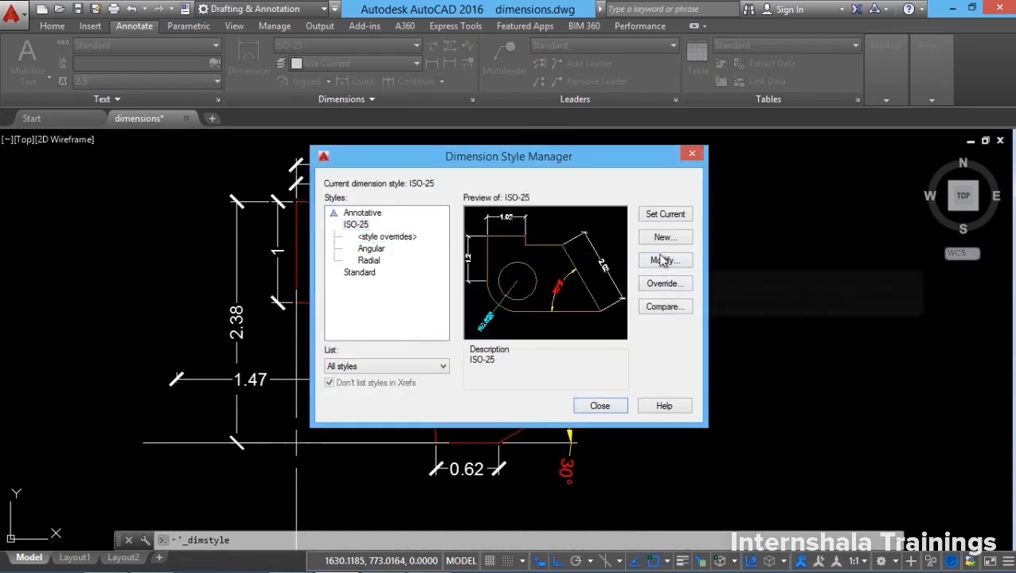
click(663, 260)
double_click(512, 458)
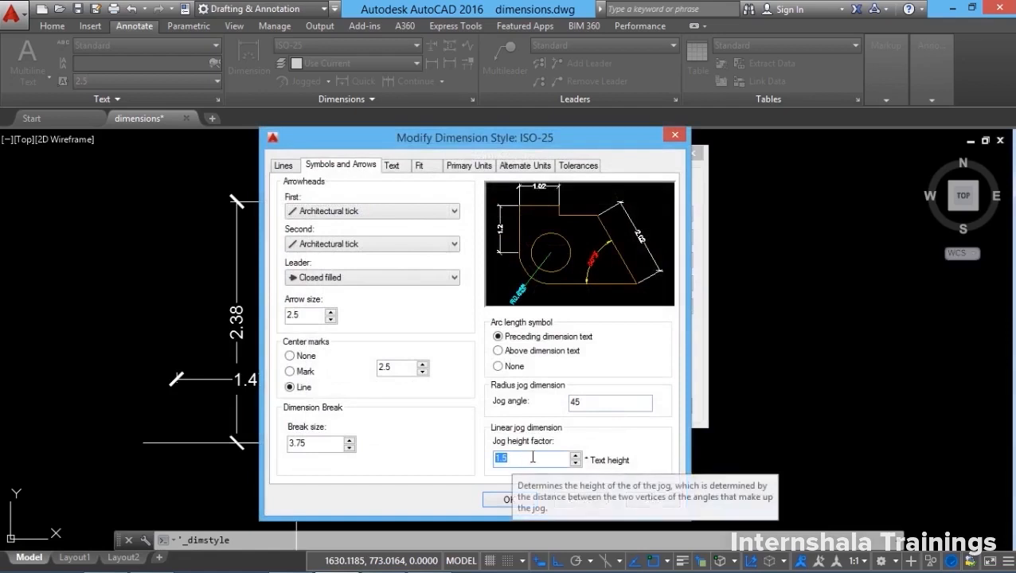
text(3)
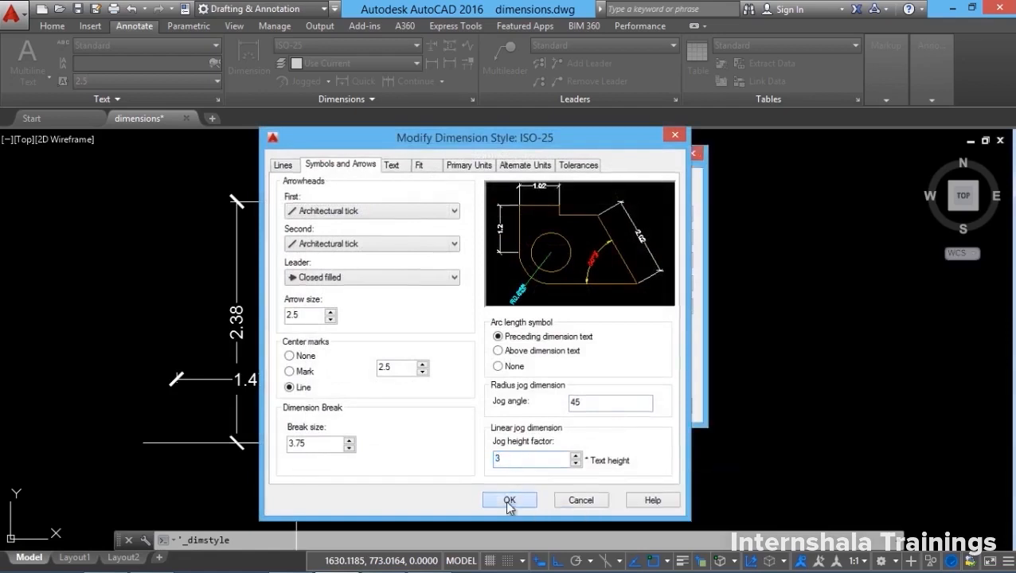
click(509, 500)
click(600, 407)
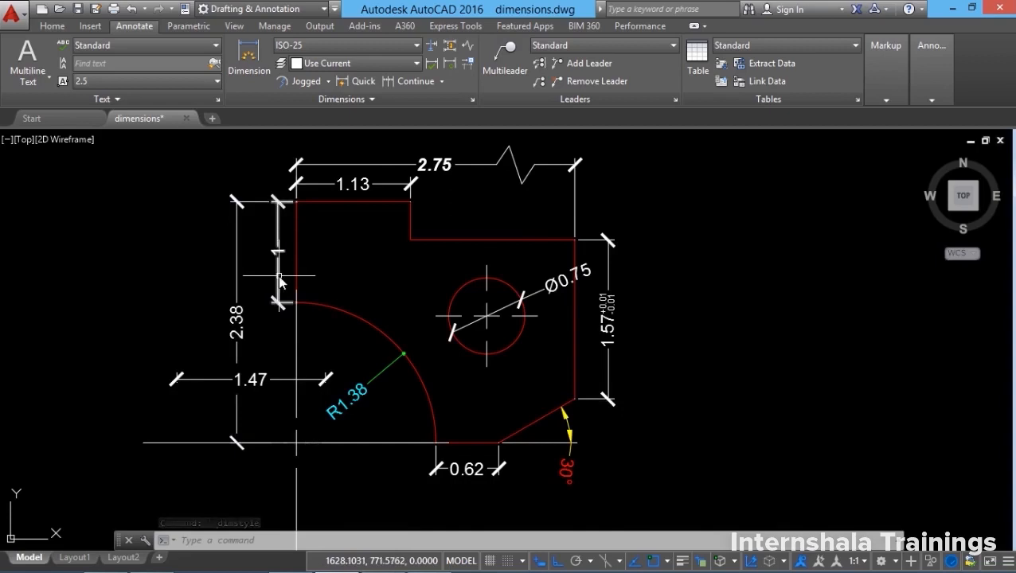
Undo the jog height change and drag the Ø0.75 dimension horizontally through the circle.
click(133, 9)
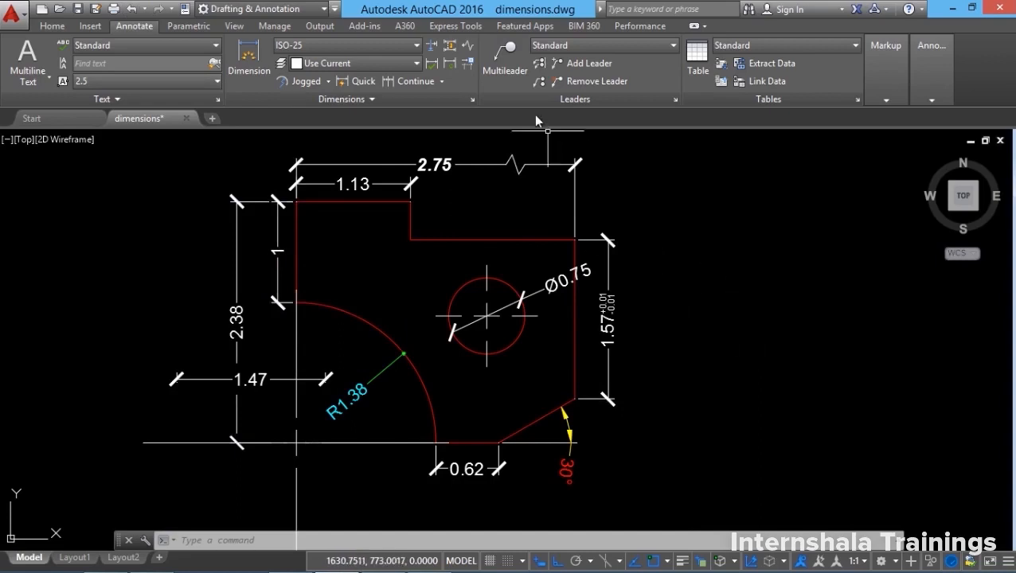
key(Escape)
key(Escape)
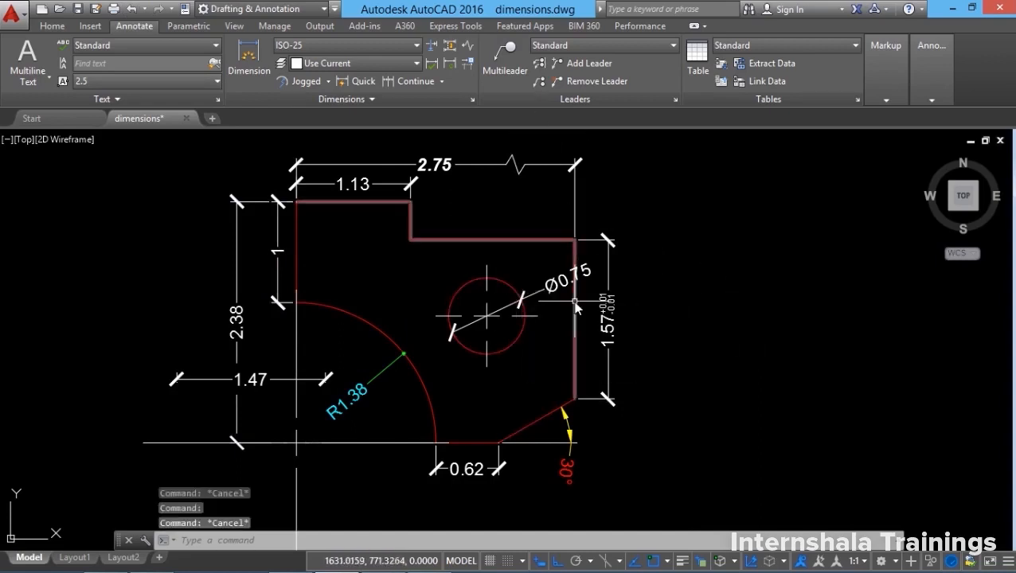
click(509, 305)
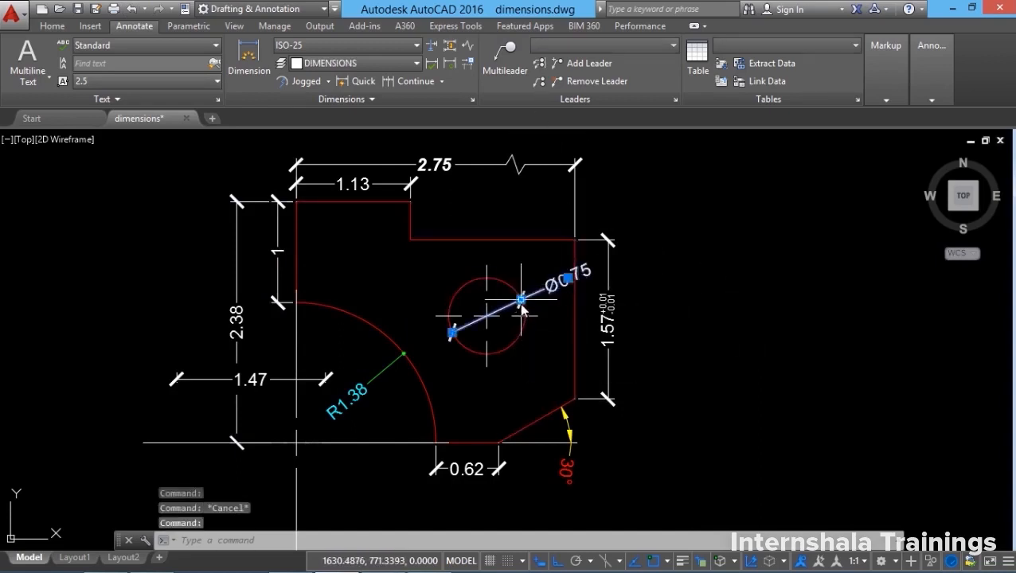
click(521, 300)
click(452, 302)
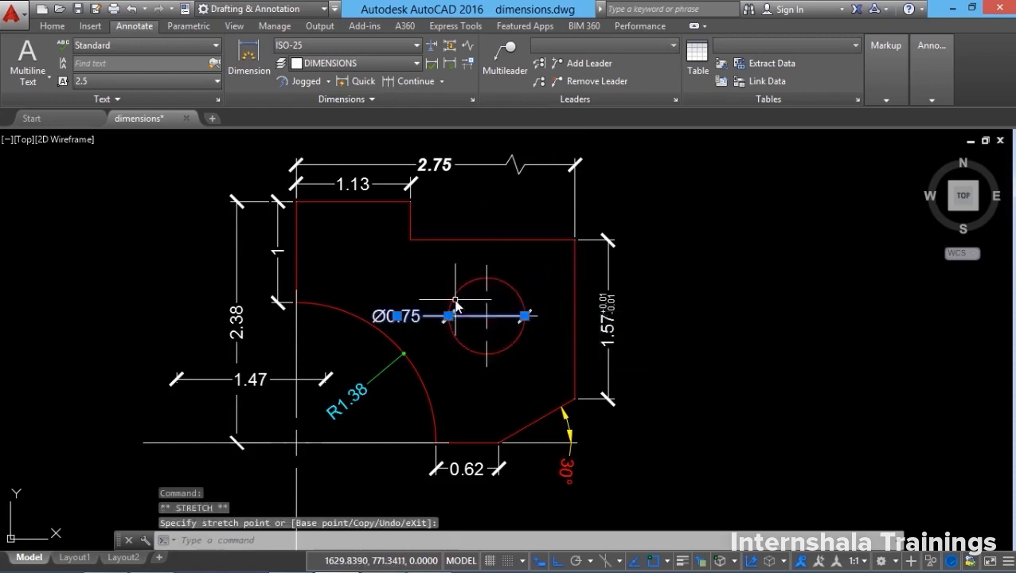
key(Escape)
click(505, 57)
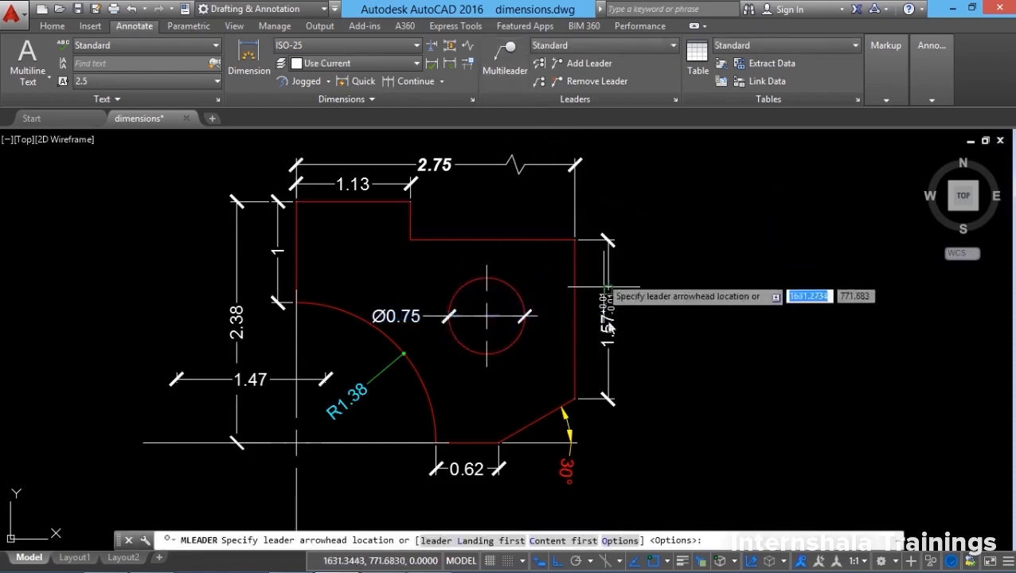
Start a multileader snapped to the nearest point on the hole's edge, with ortho off.
shift+right_click(500, 203)
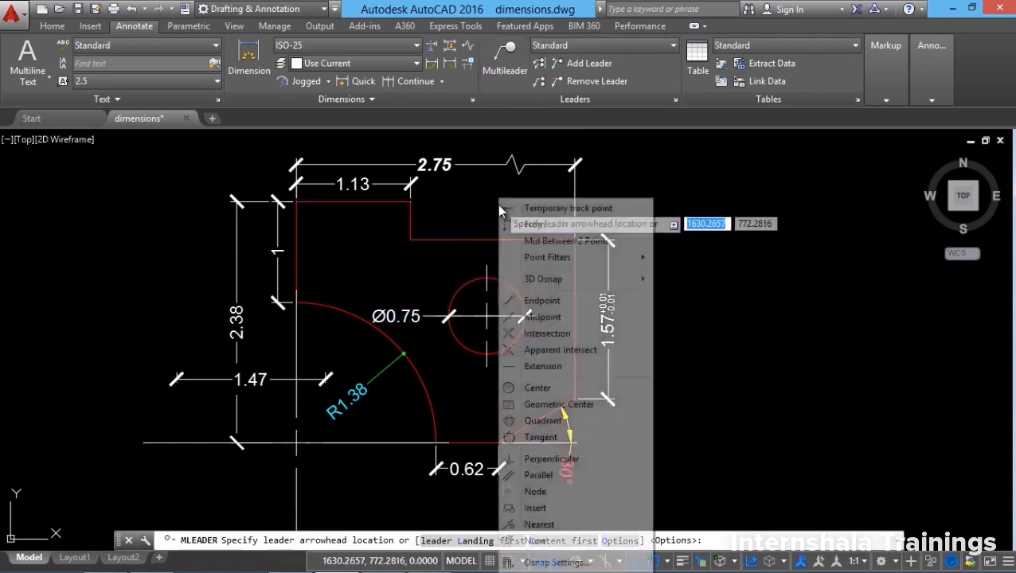
click(537, 525)
click(525, 309)
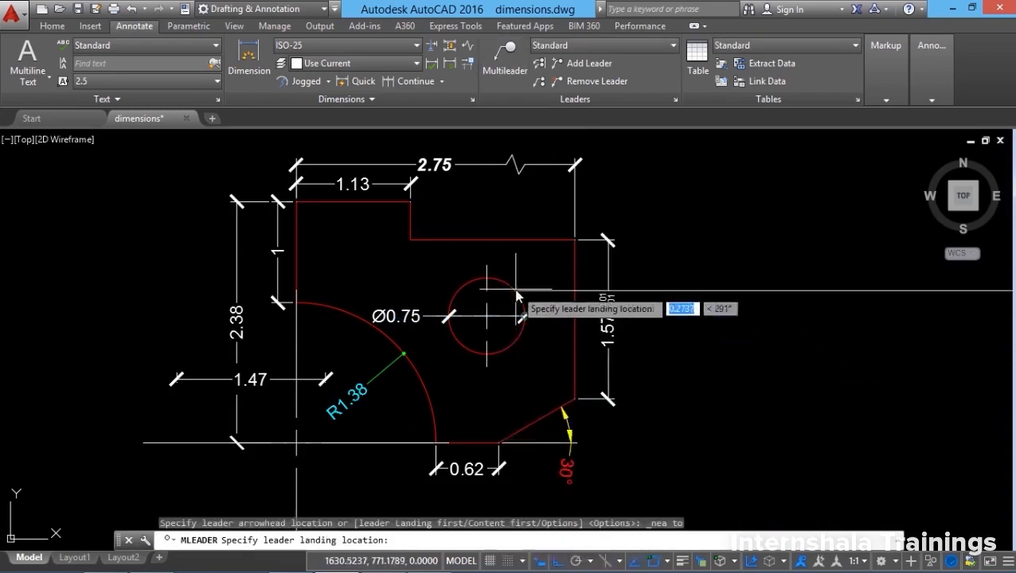
key(F8)
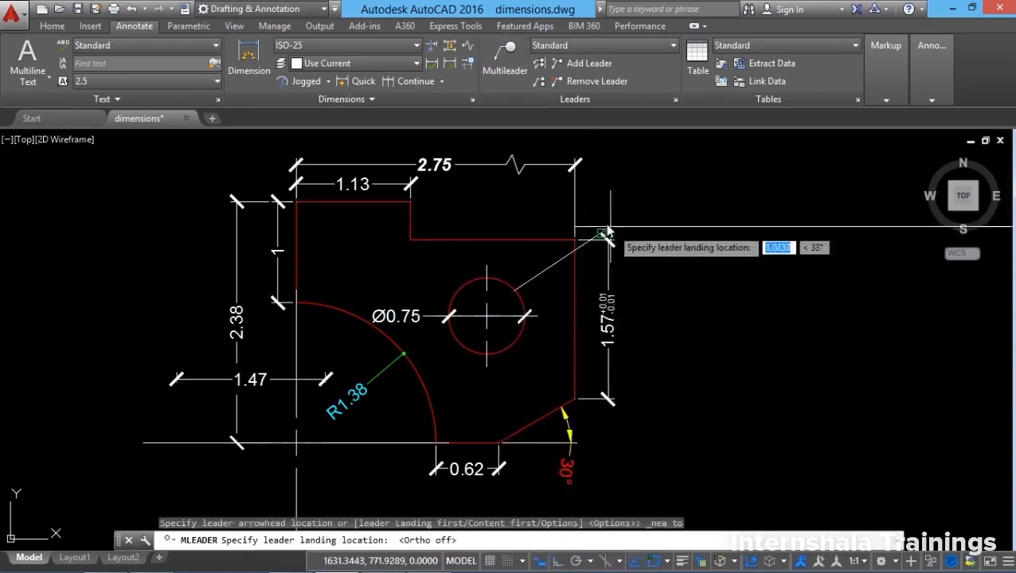
scroll(356, 356, up, 5)
scroll(350, 347, down, 5)
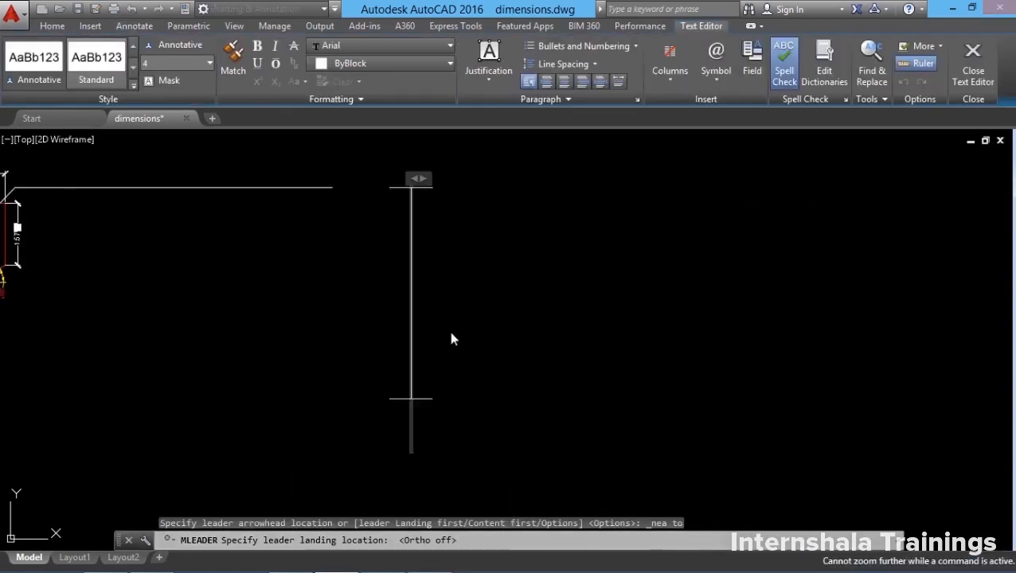
middle_drag(382, 336, 626, 342)
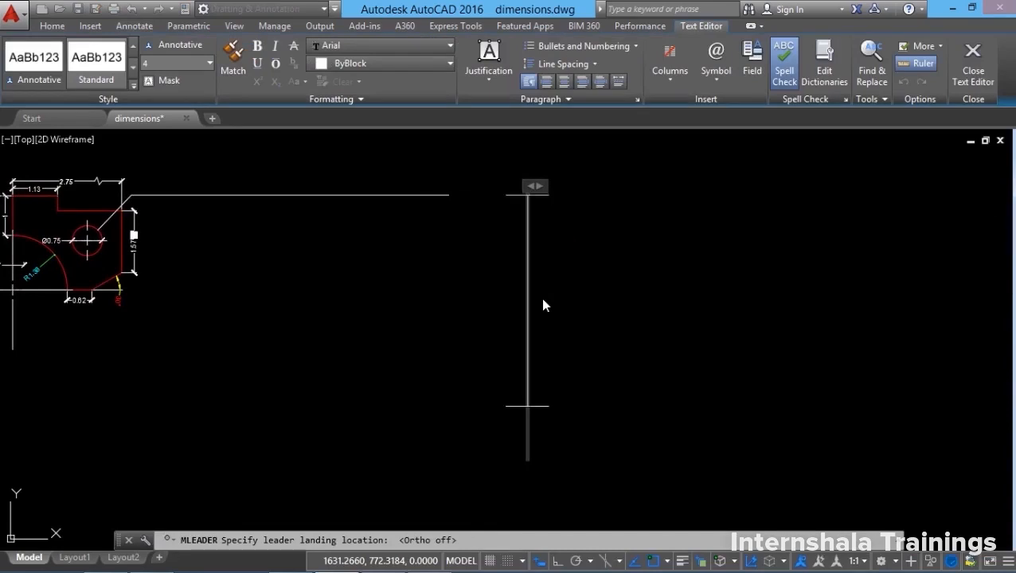
Enter the leader note 'hole 0.75 dia' and finish the text.
text(hole 0)
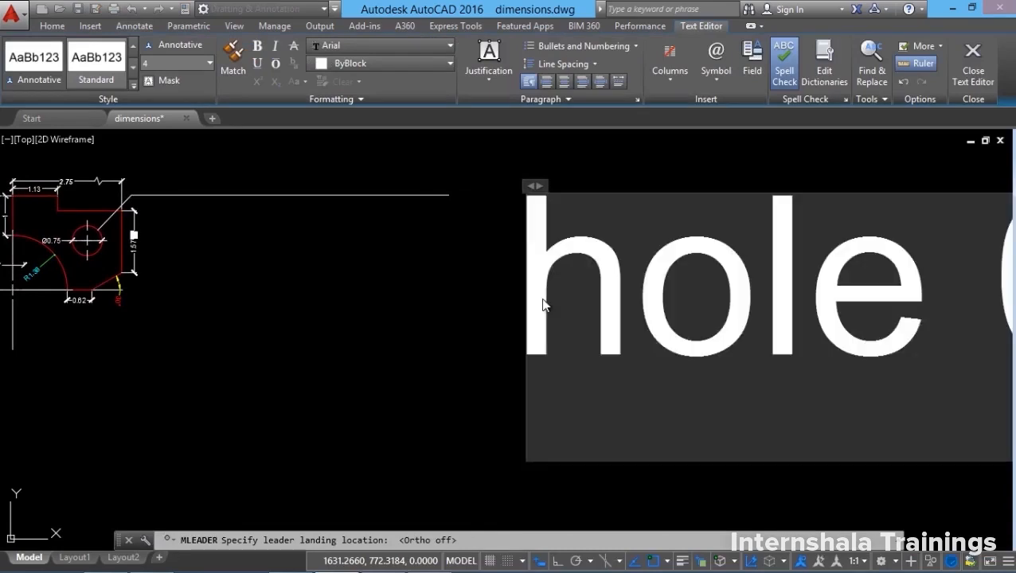
click(972, 86)
scroll(624, 340, down, 4)
scroll(615, 336, up, 5)
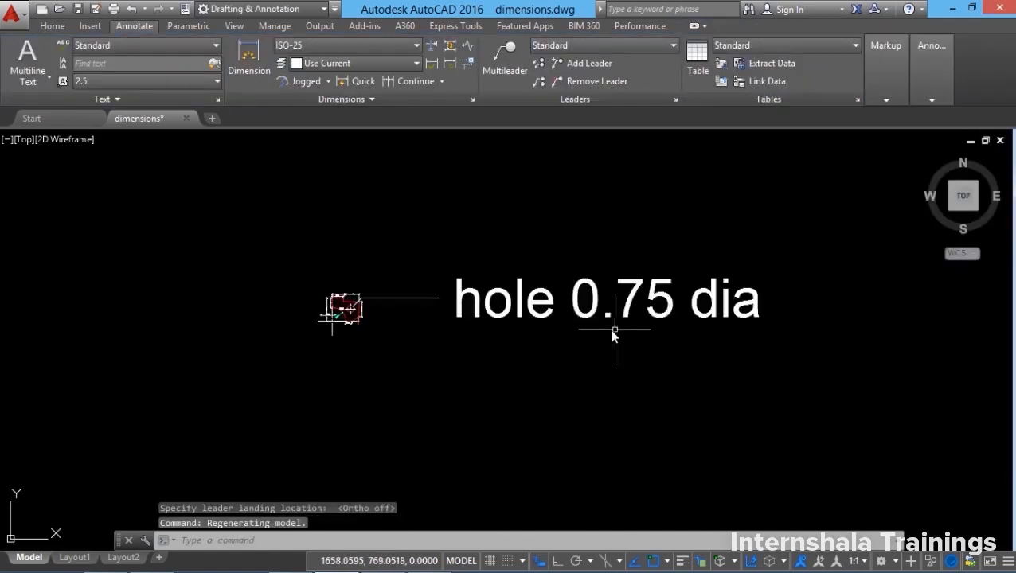
middle_drag(575, 316, 572, 324)
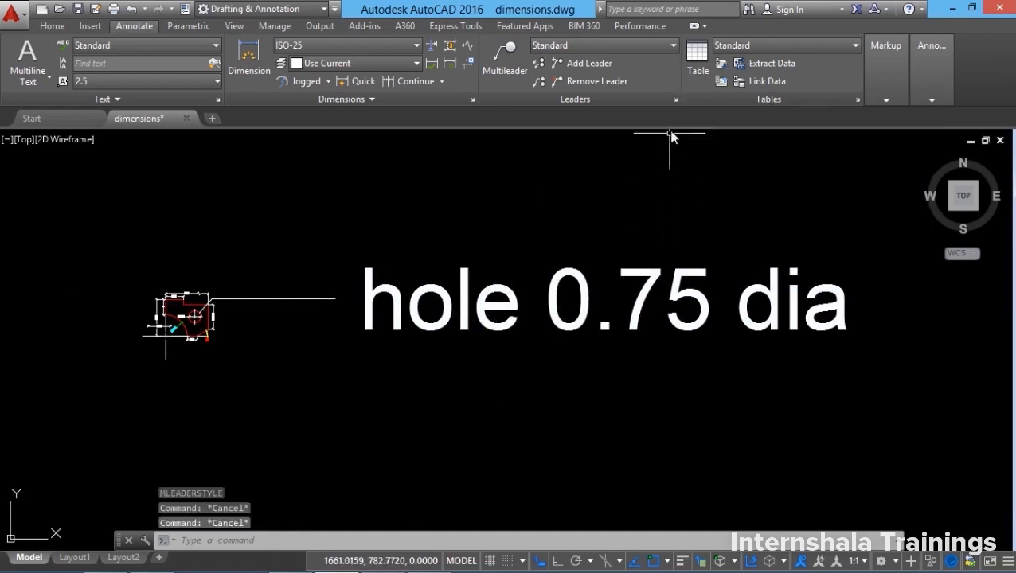
Modify the Standard multileader style, setting its Leader Structure scale to 0.05.
click(675, 102)
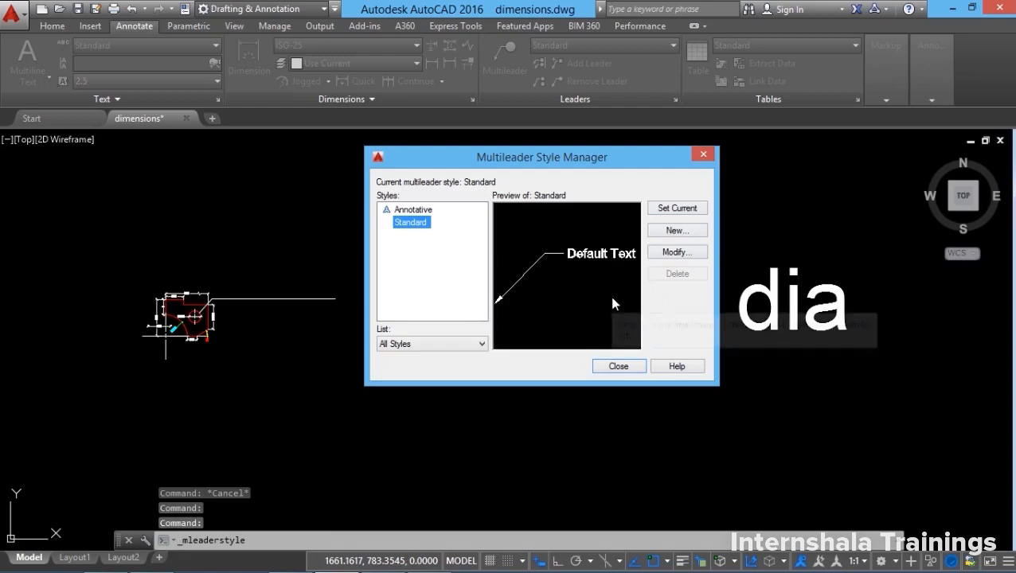
click(675, 253)
drag(257, 28, 436, 66)
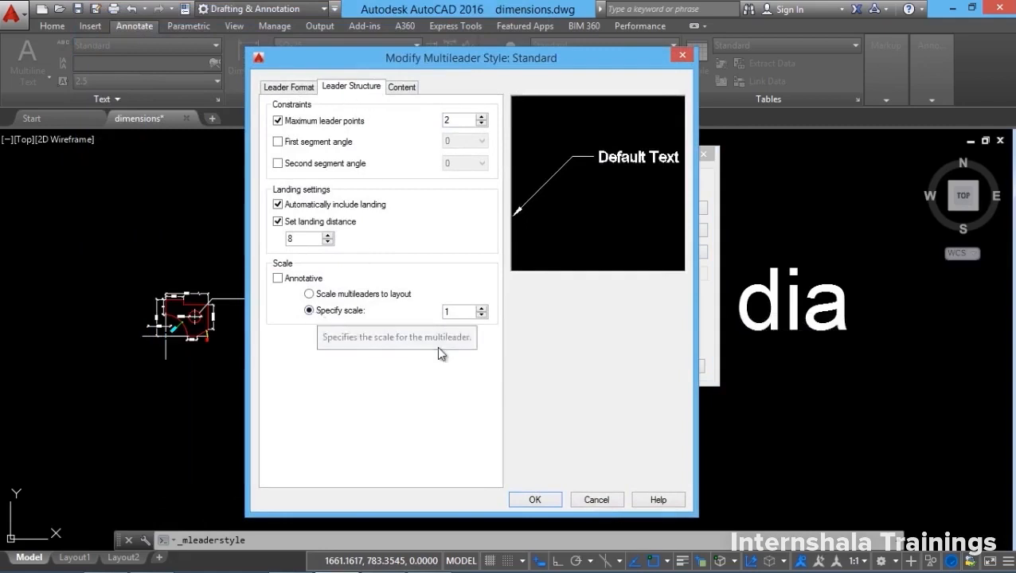
double_click(456, 312)
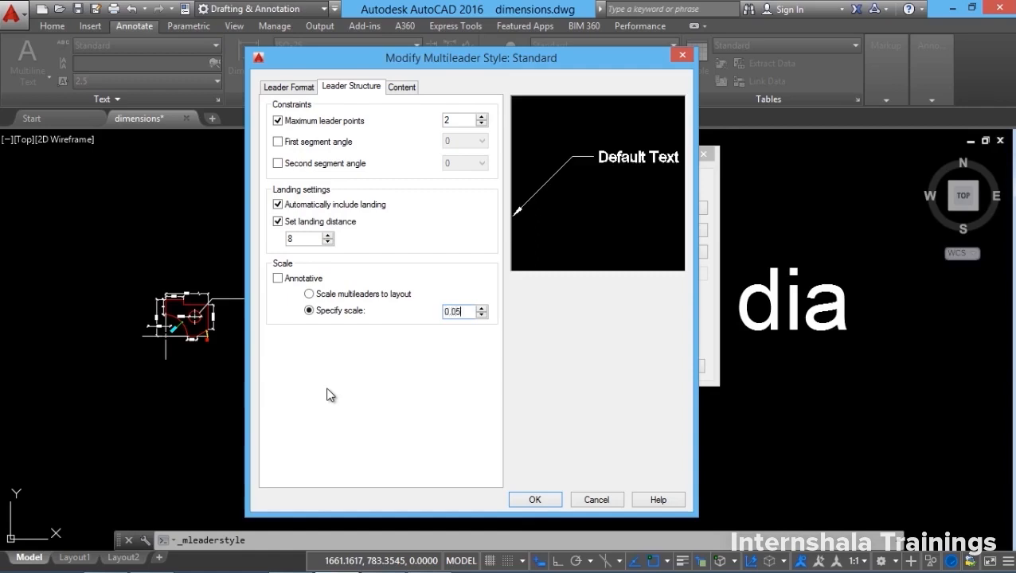
click(539, 500)
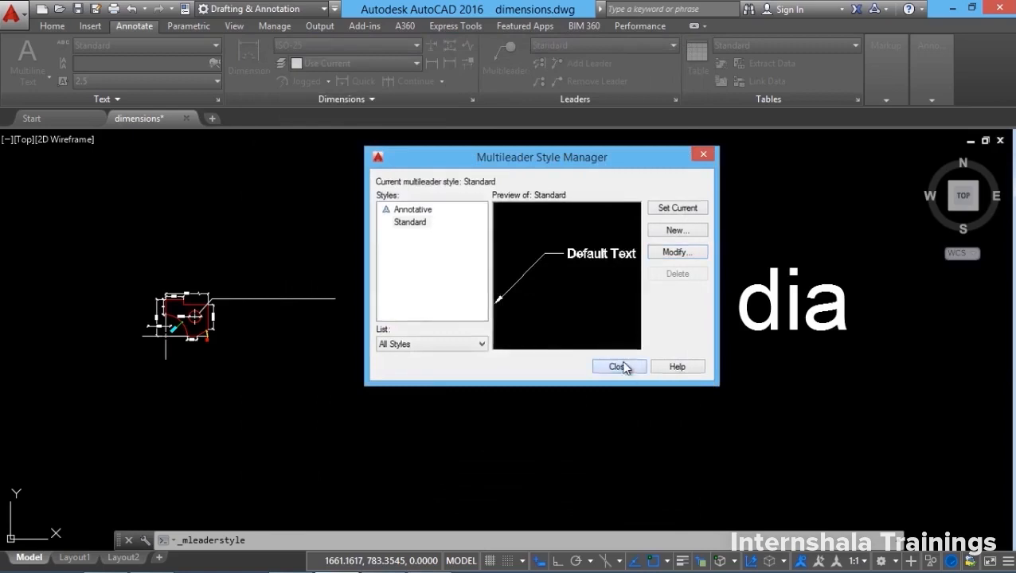
click(616, 364)
scroll(287, 334, up, 3)
scroll(263, 344, up, 2)
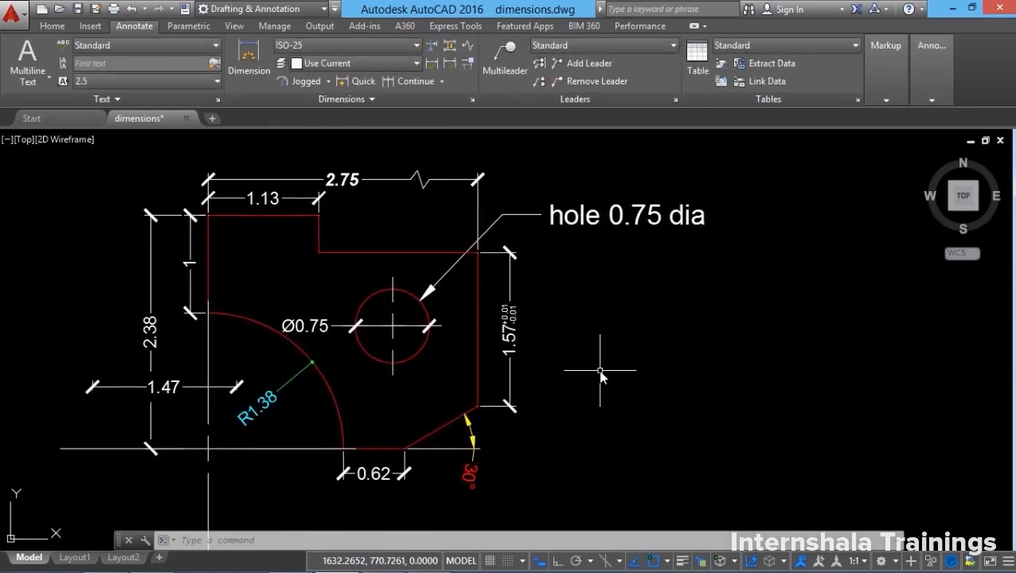
Replace 'dia' in the hole note with the diameter symbol so it reads 'hole Ø0.75'.
double_click(615, 223)
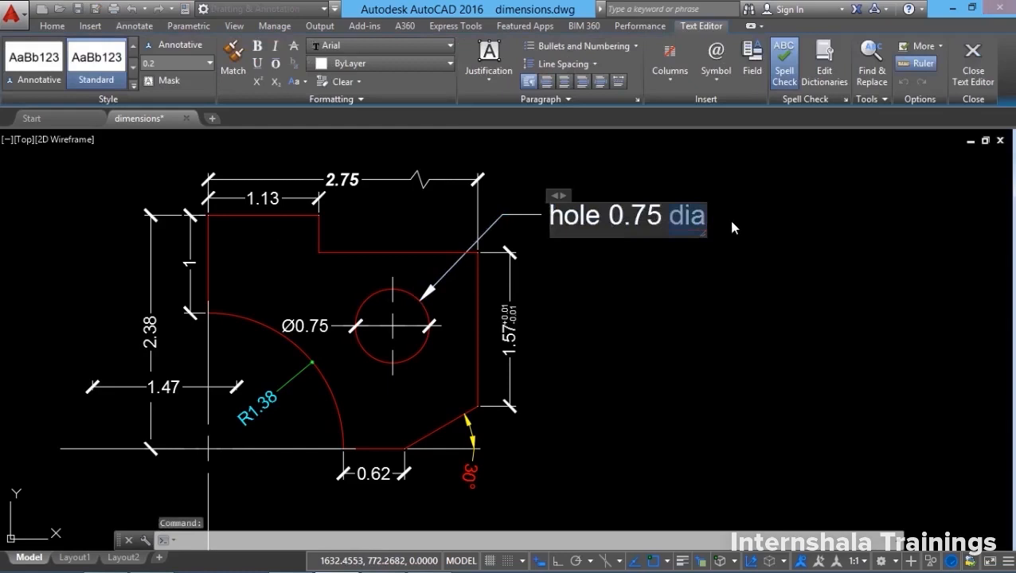
key(Delete)
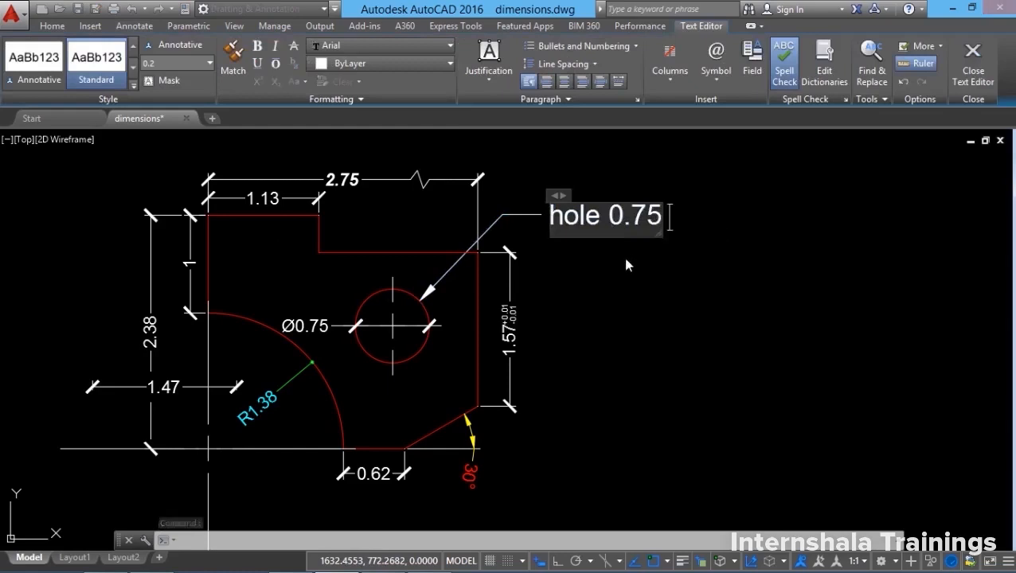
click(717, 80)
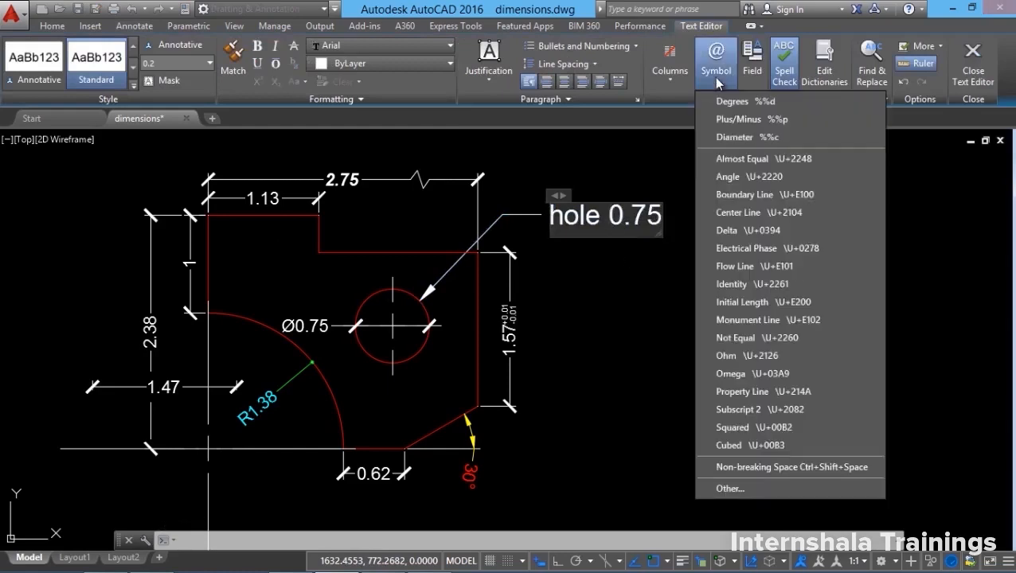
click(737, 138)
click(973, 64)
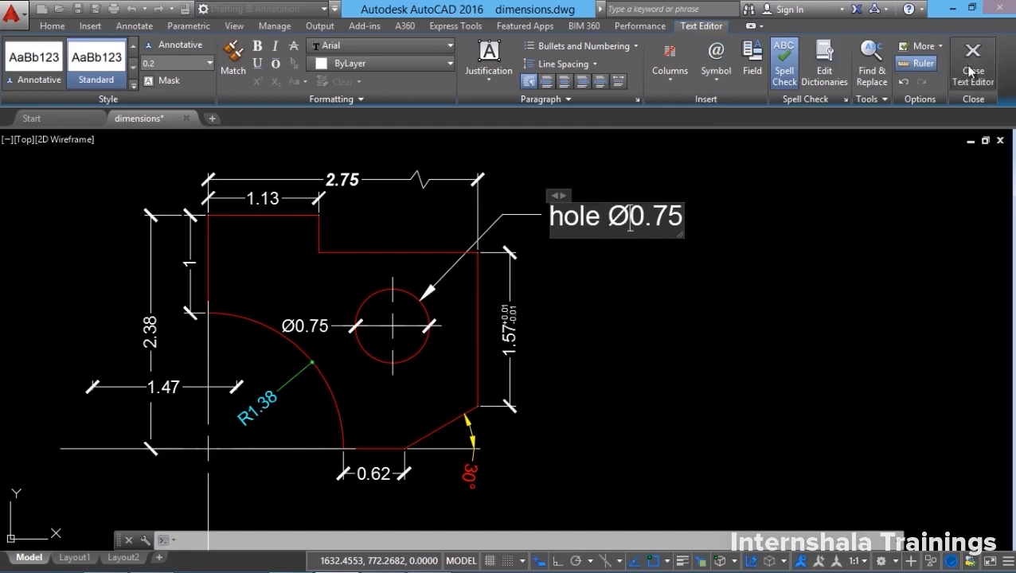
key(Escape)
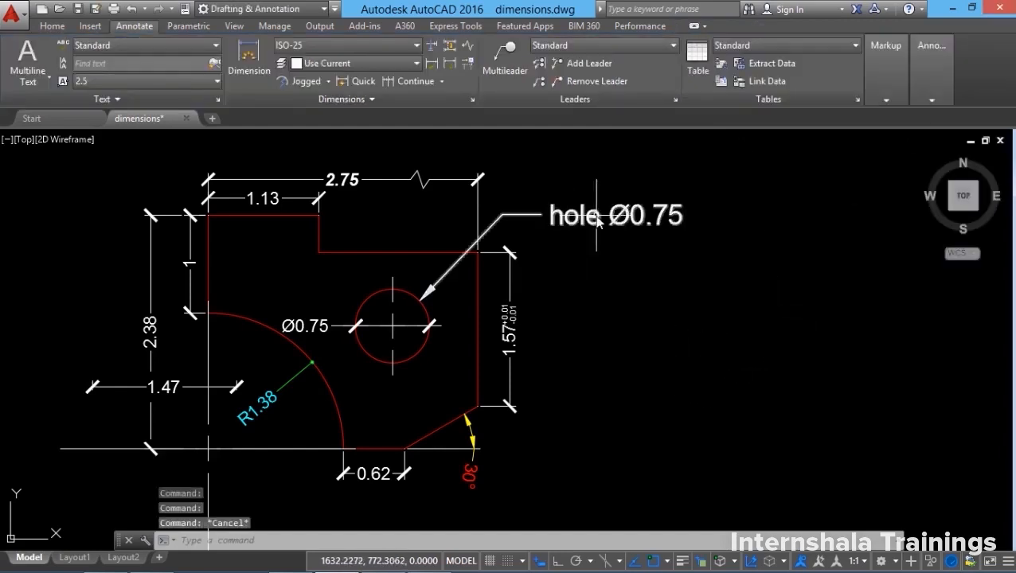
Add leaders to the hole Ø0.75 note, snapping Nearest to the circle and the part's red edge.
click(579, 66)
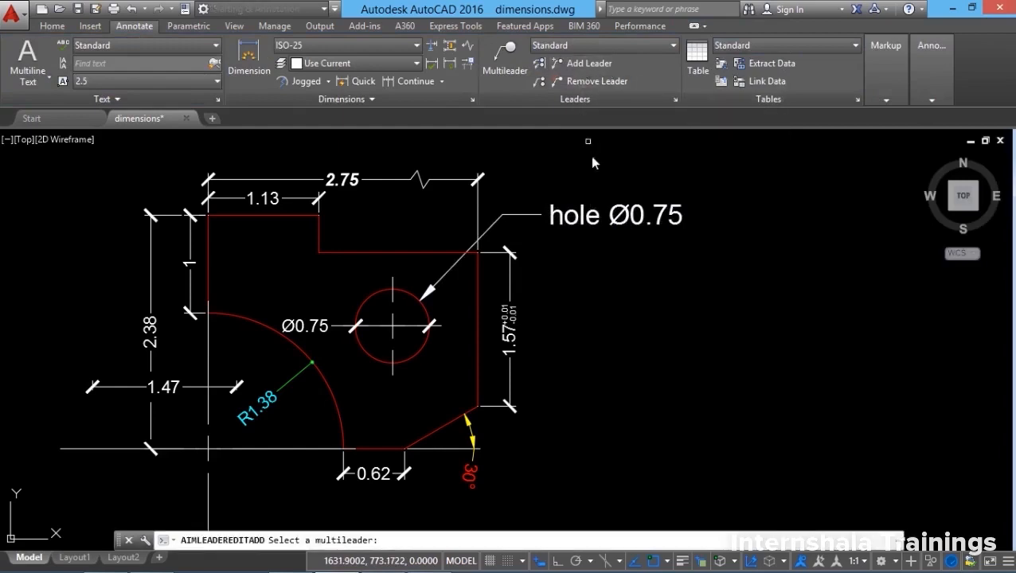
click(517, 217)
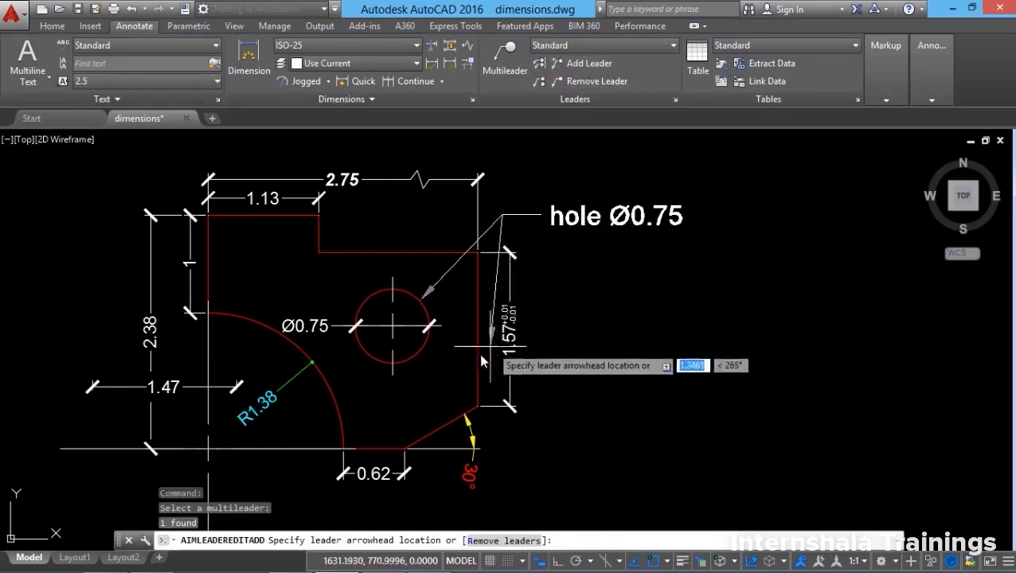
shift+right_click(423, 354)
click(449, 526)
click(420, 355)
shift+right_click(360, 248)
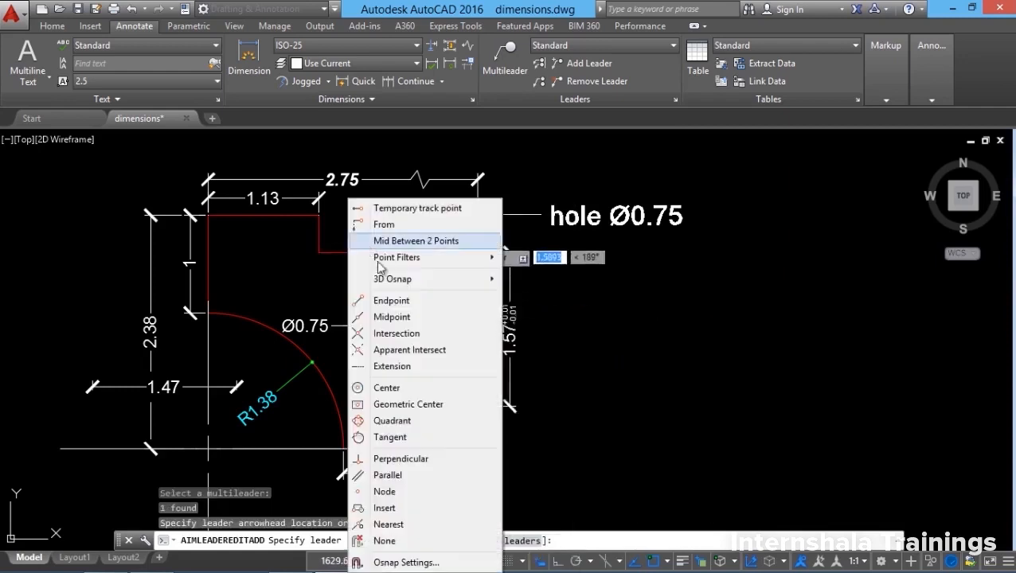
click(386, 525)
click(341, 250)
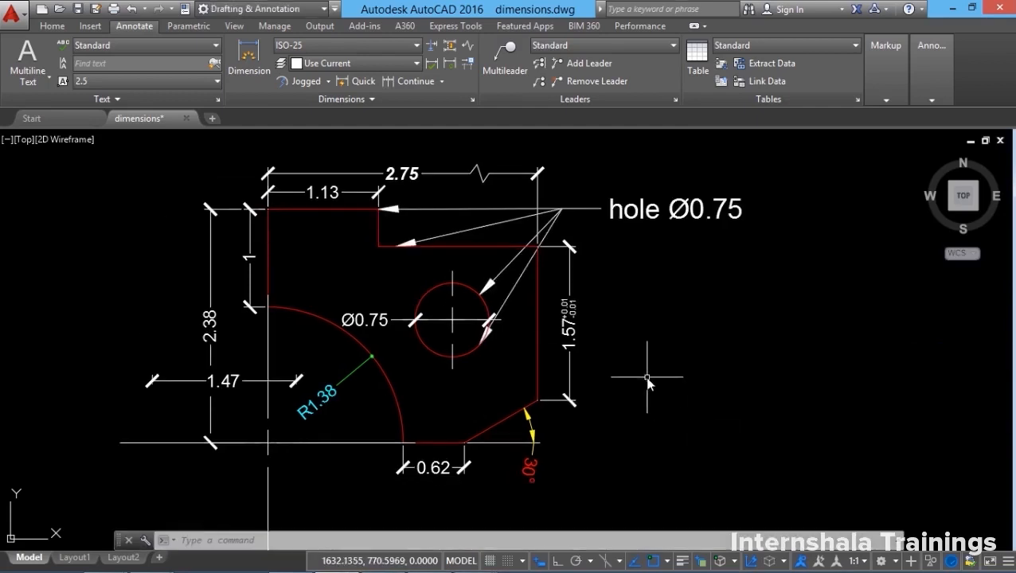
Remove the unwanted extra leaders from the hole Ø0.75 note.
click(520, 285)
right_click(520, 285)
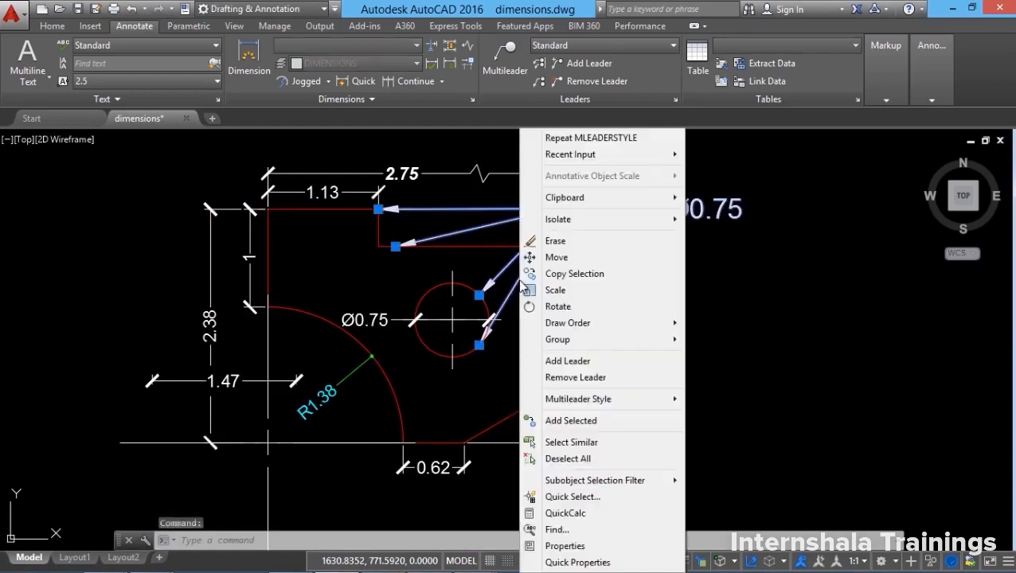
click(571, 379)
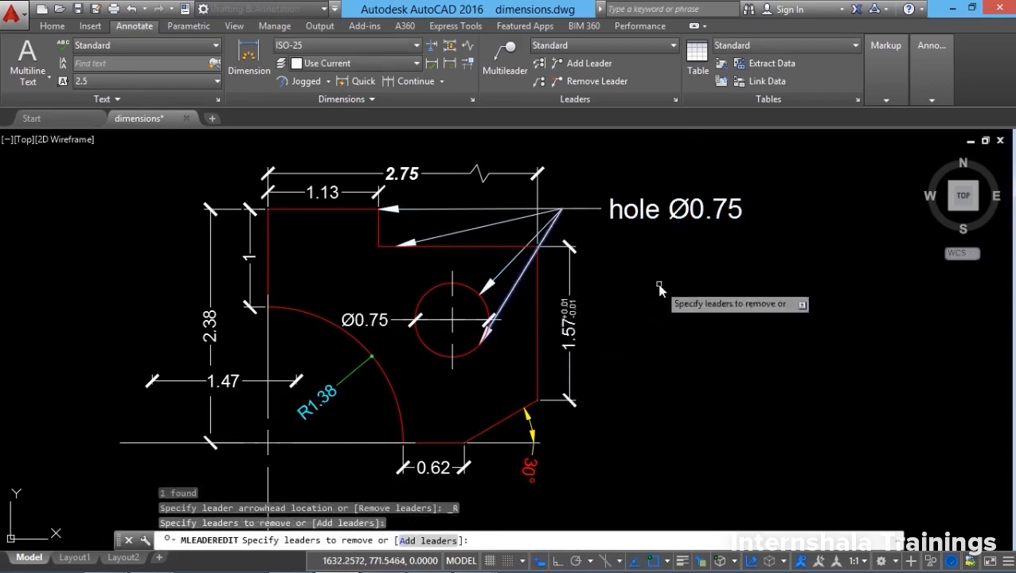
click(462, 225)
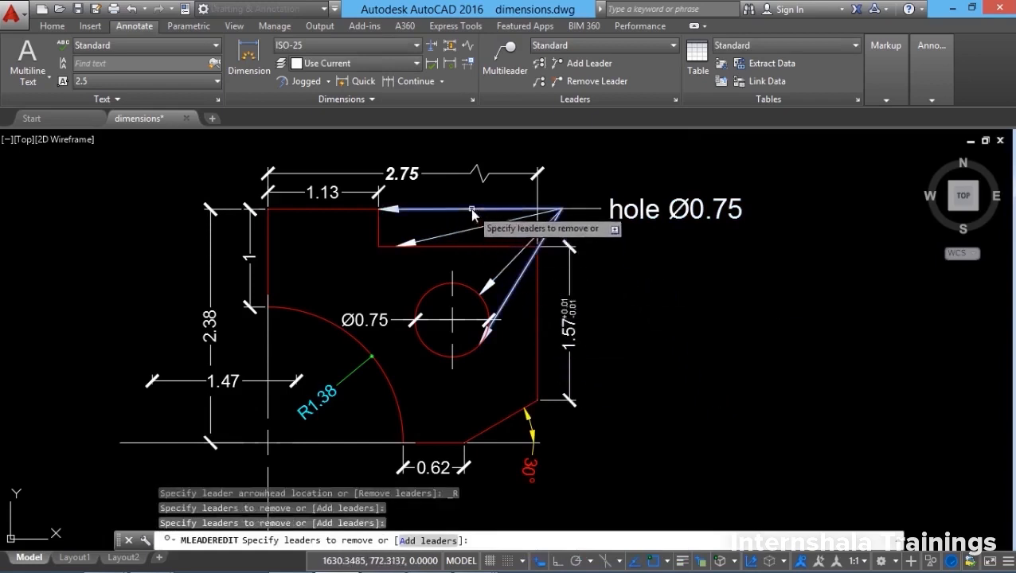
key(Return)
key(Return)
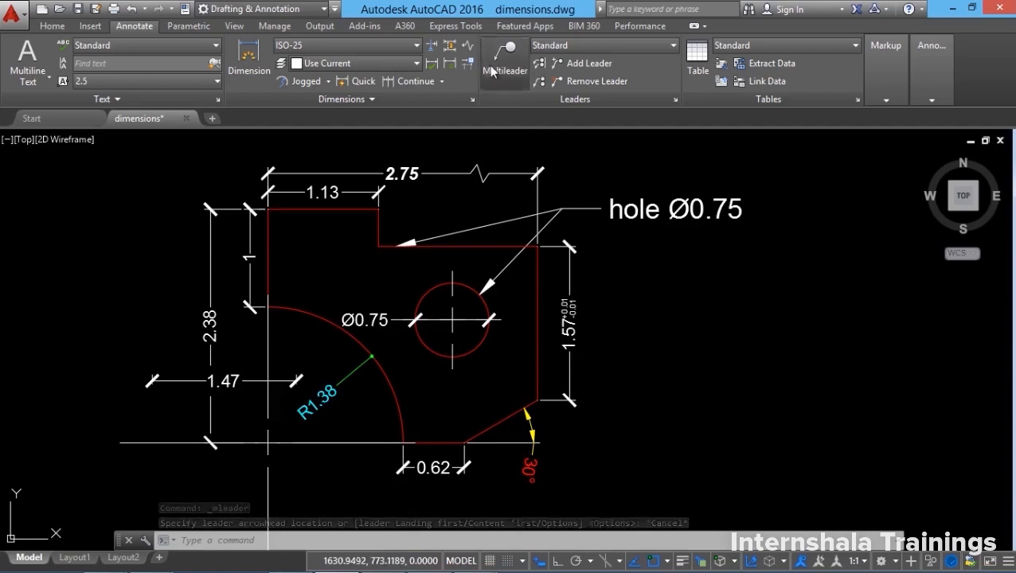
Place a 'front elevation' multileader note with its landing to the right of the part.
click(491, 70)
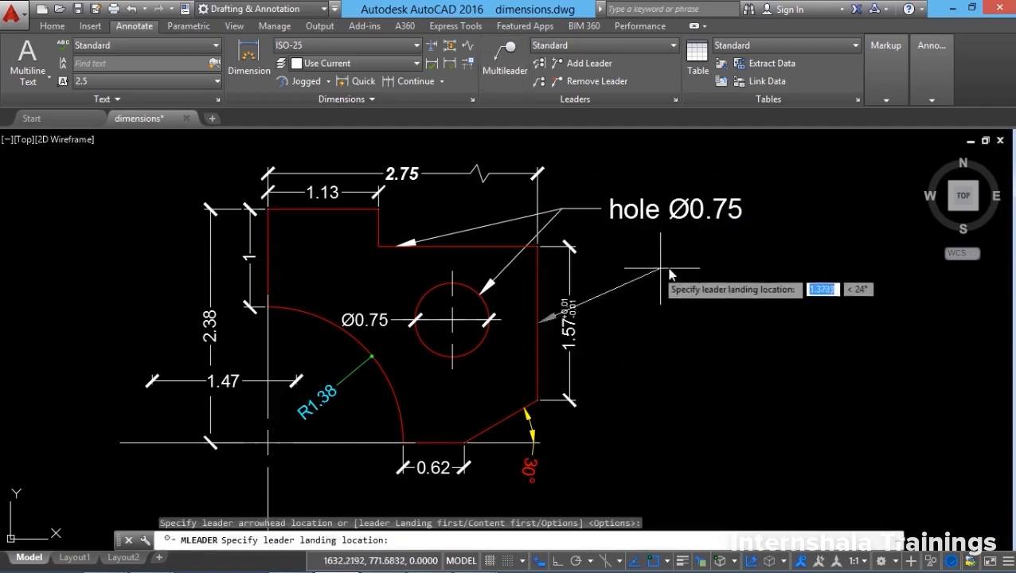
click(749, 261)
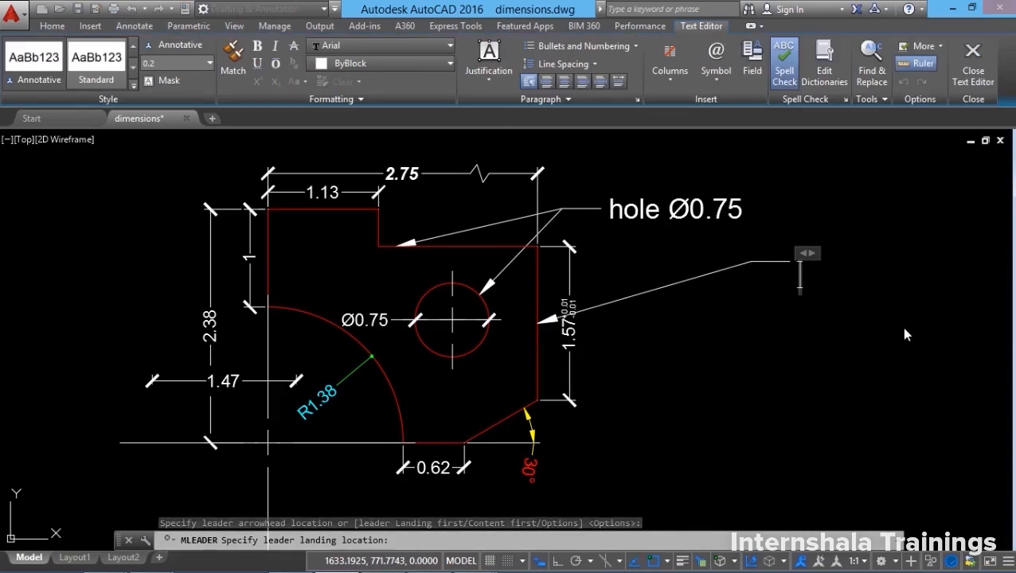
text(front elevation)
click(977, 60)
middle_drag(756, 406, 617, 416)
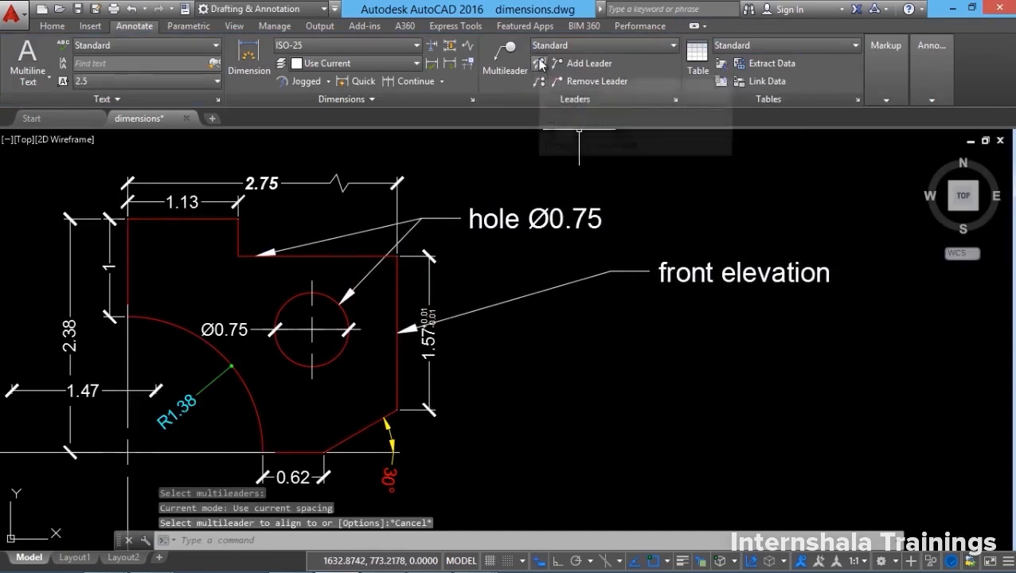
Align the hole Ø0.75 note vertically above the front elevation note, using Ortho.
click(540, 63)
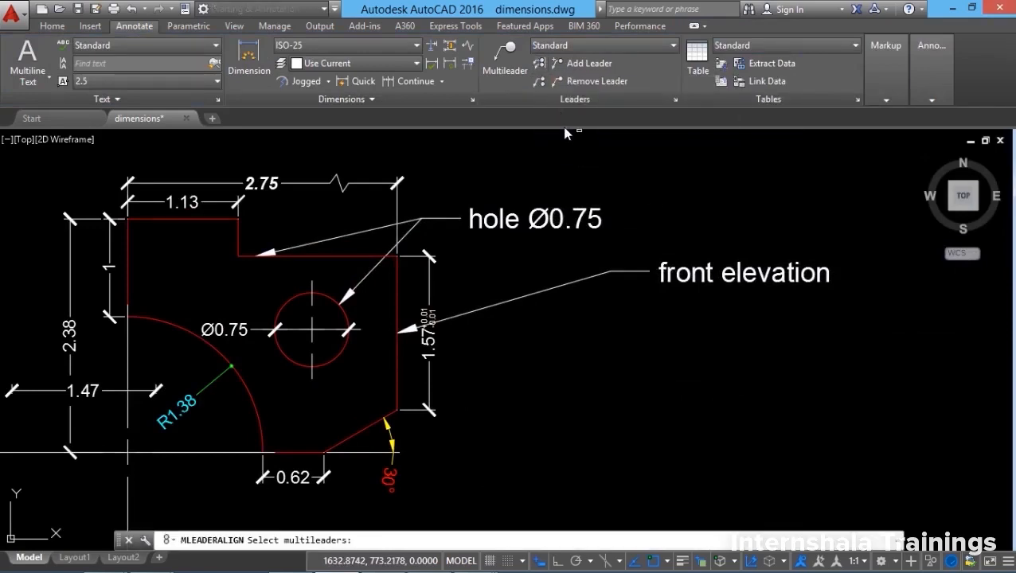
click(536, 228)
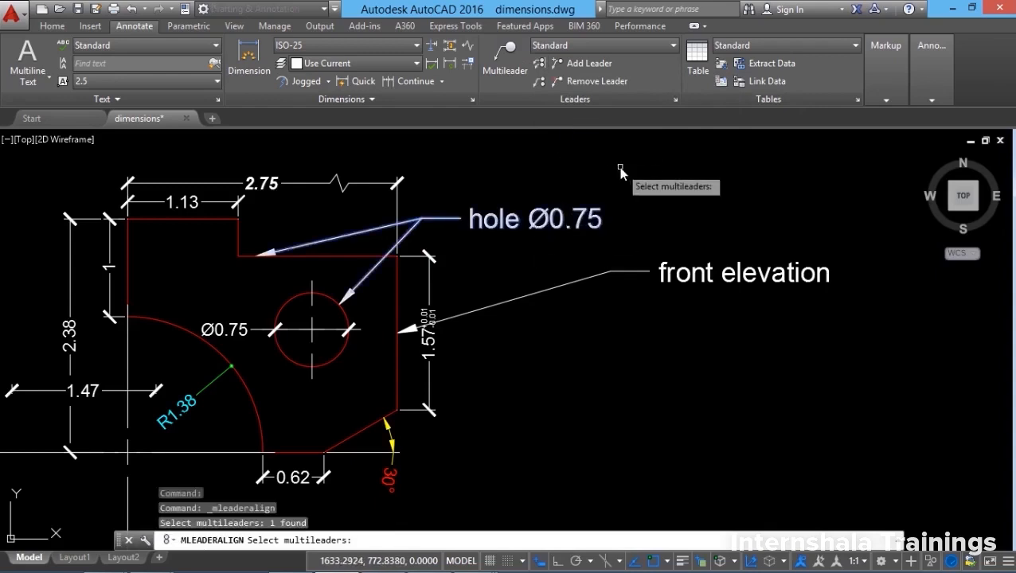
key(Return)
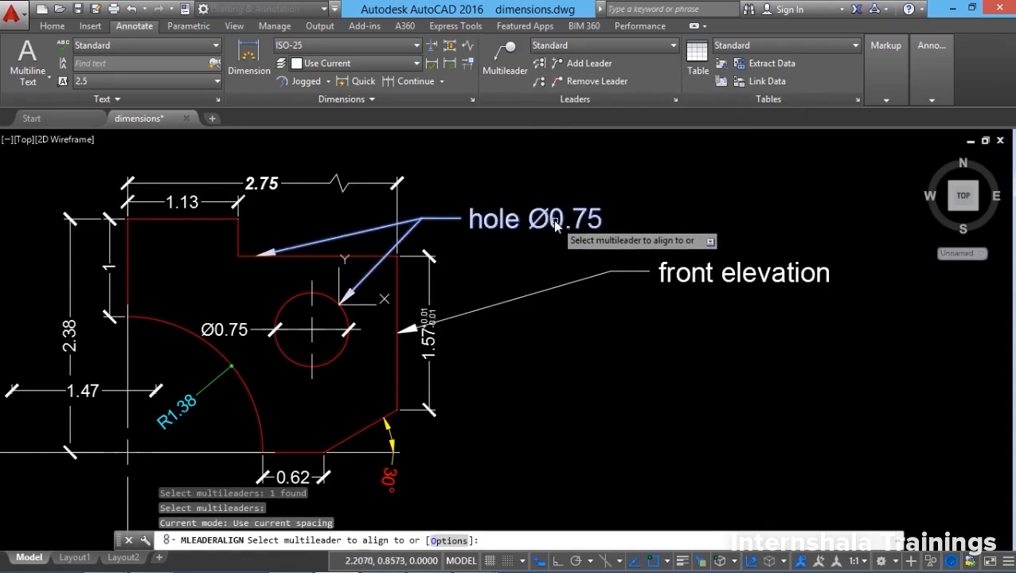
click(729, 283)
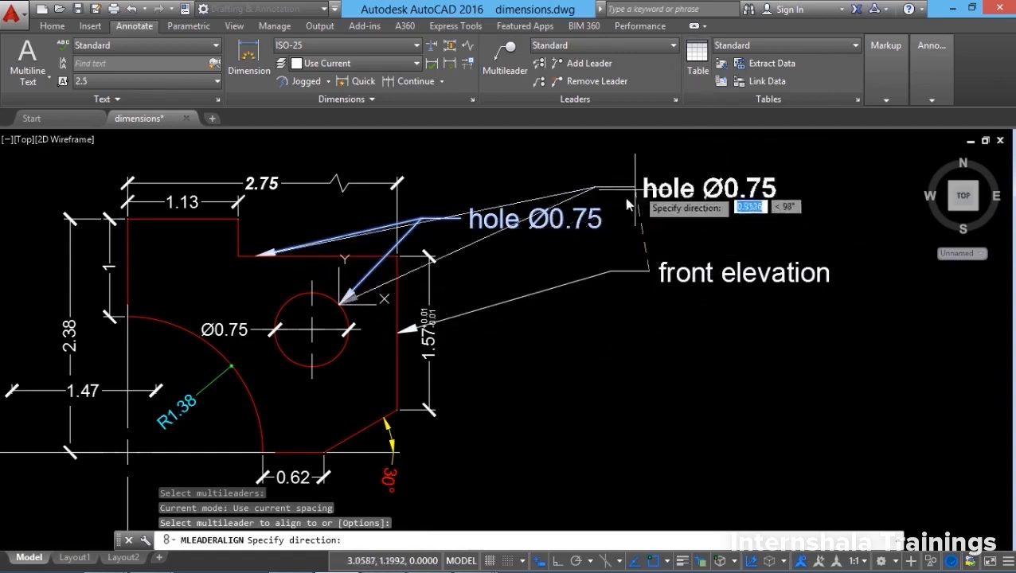
key(F8)
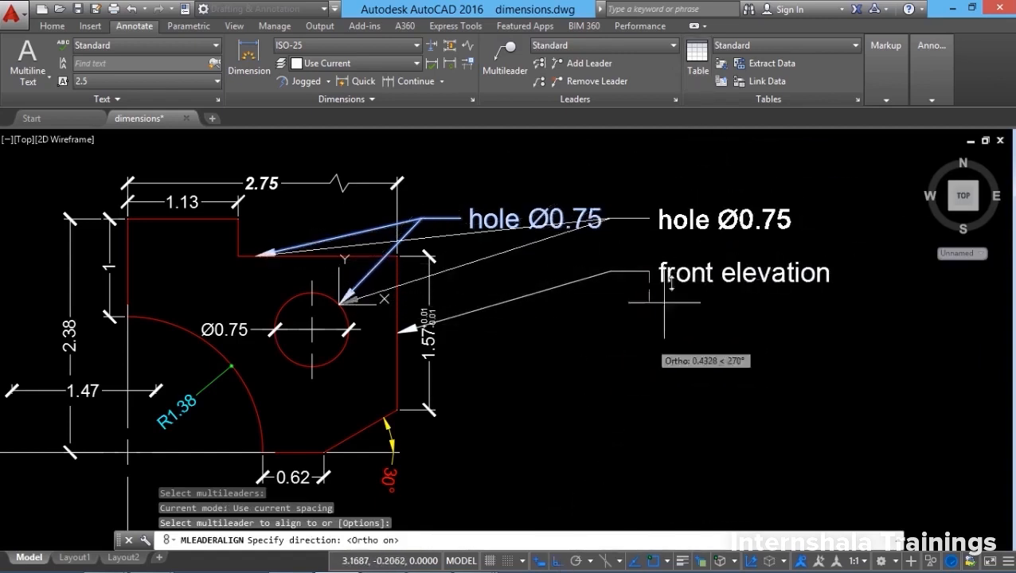
click(669, 181)
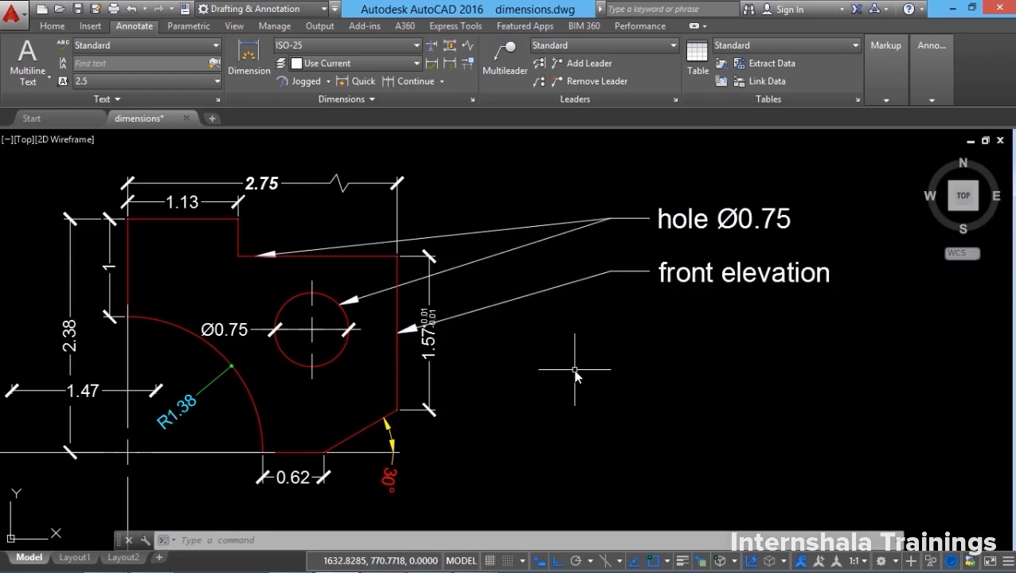
Create a new multileader style named 'MY STYLE'.
click(675, 100)
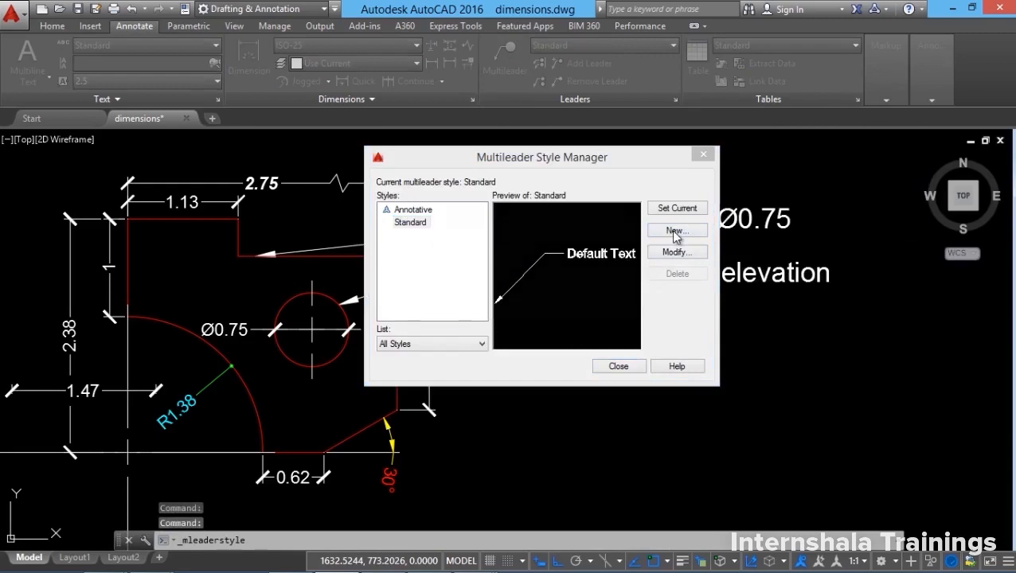
click(676, 231)
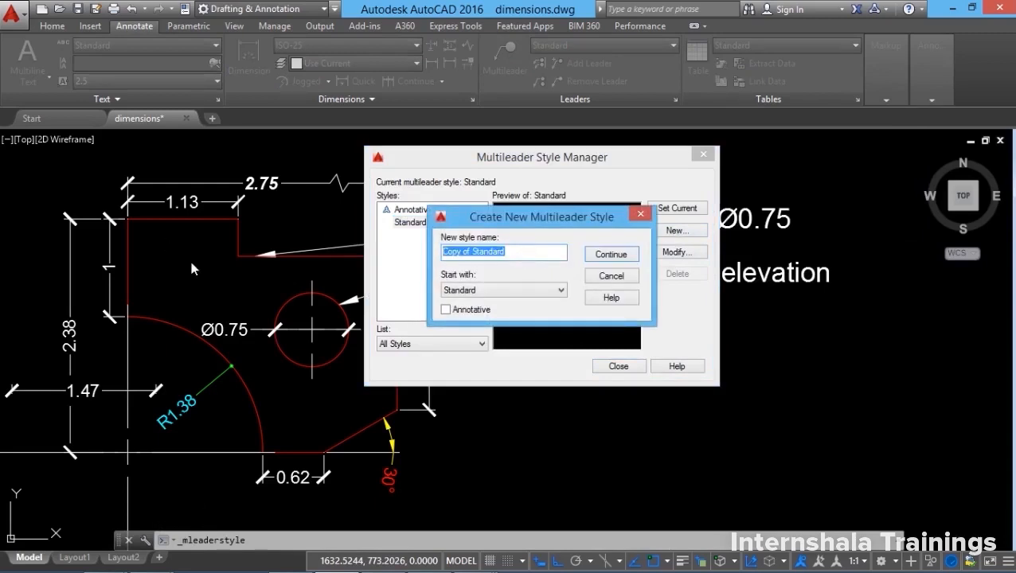
text(MY)
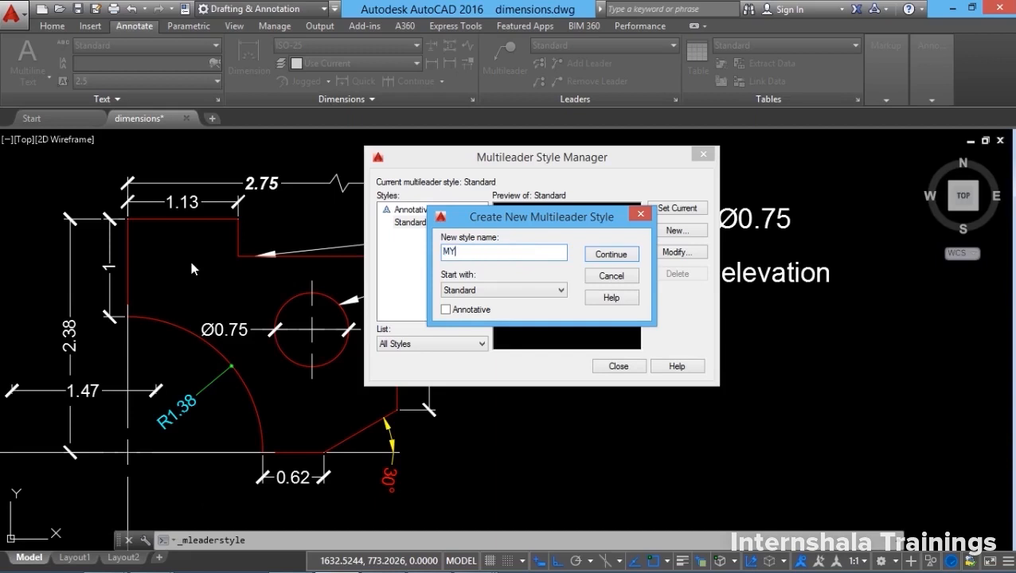
text( STYLE)
click(612, 255)
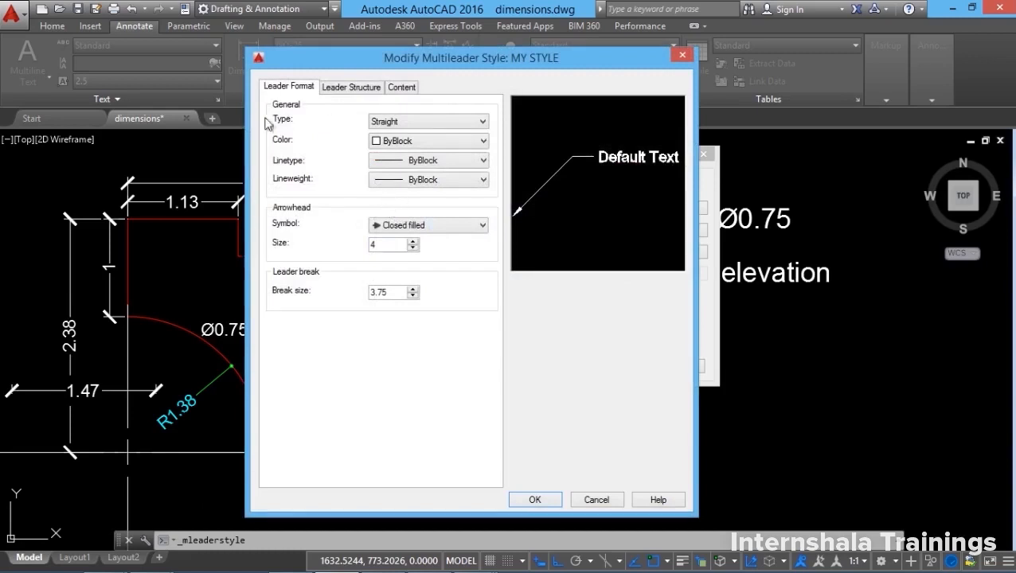
Give MY STYLE spline leader lines in yellow with dot arrowheads.
click(395, 121)
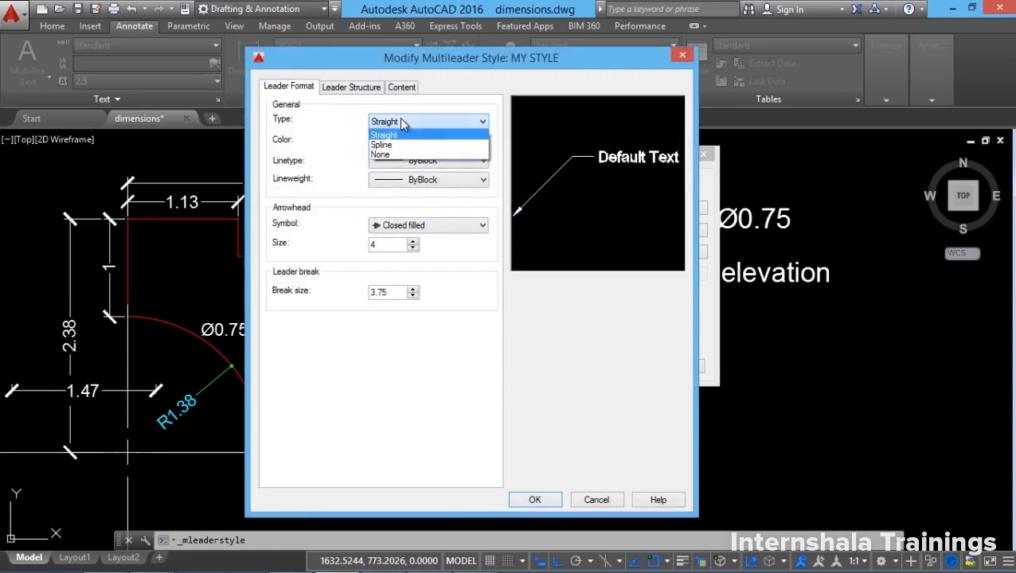
click(390, 145)
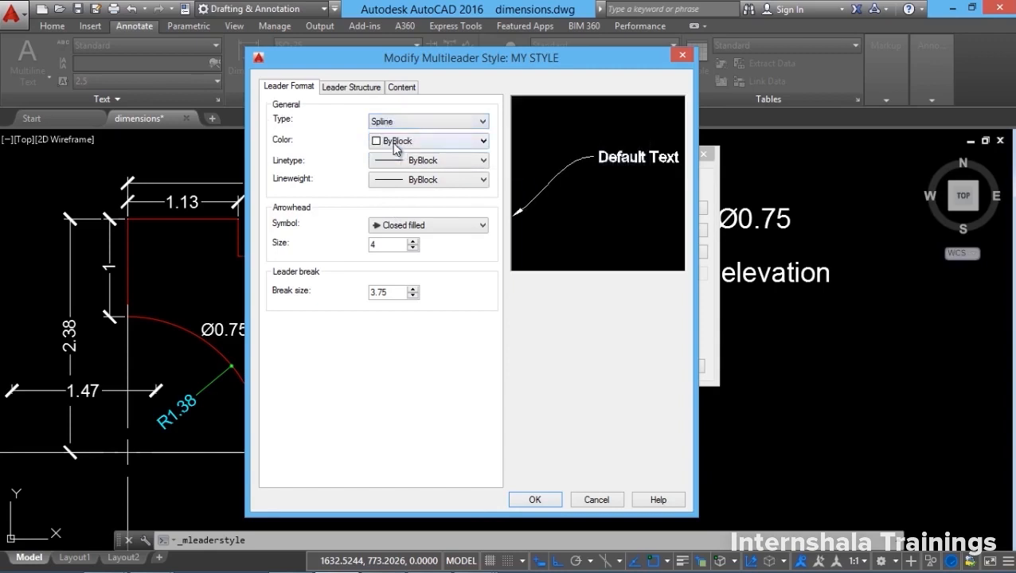
click(429, 145)
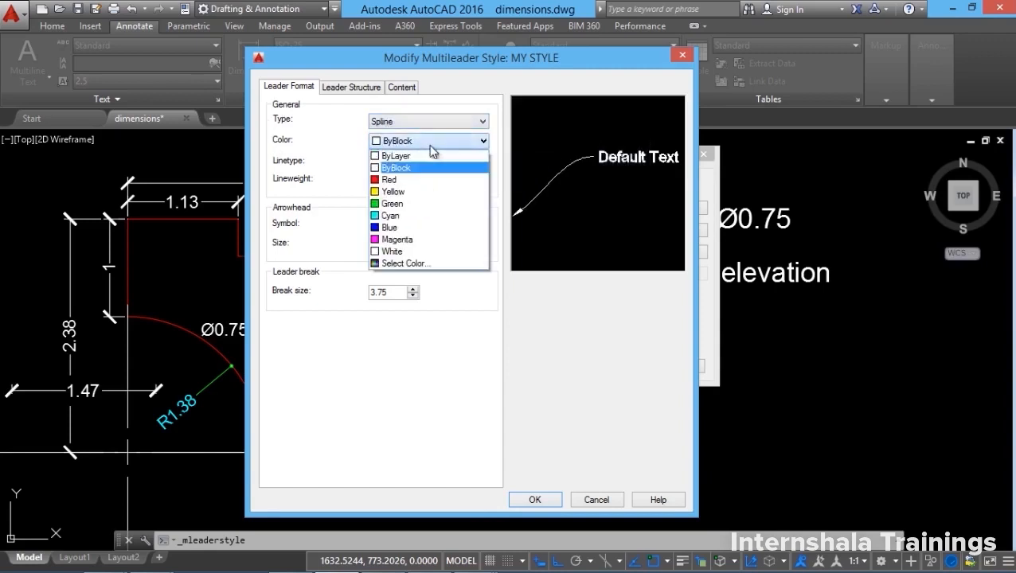
click(402, 191)
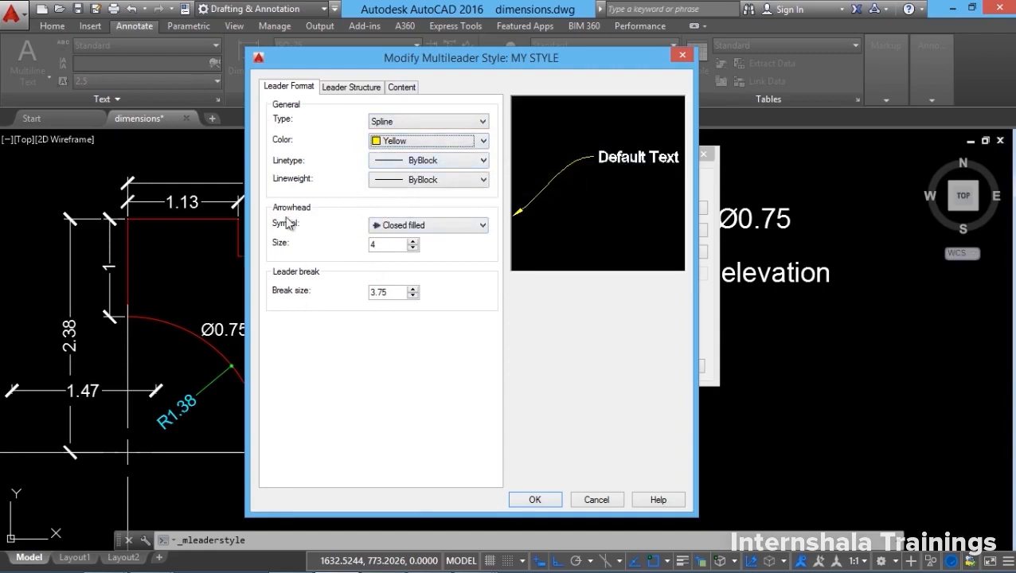
click(411, 231)
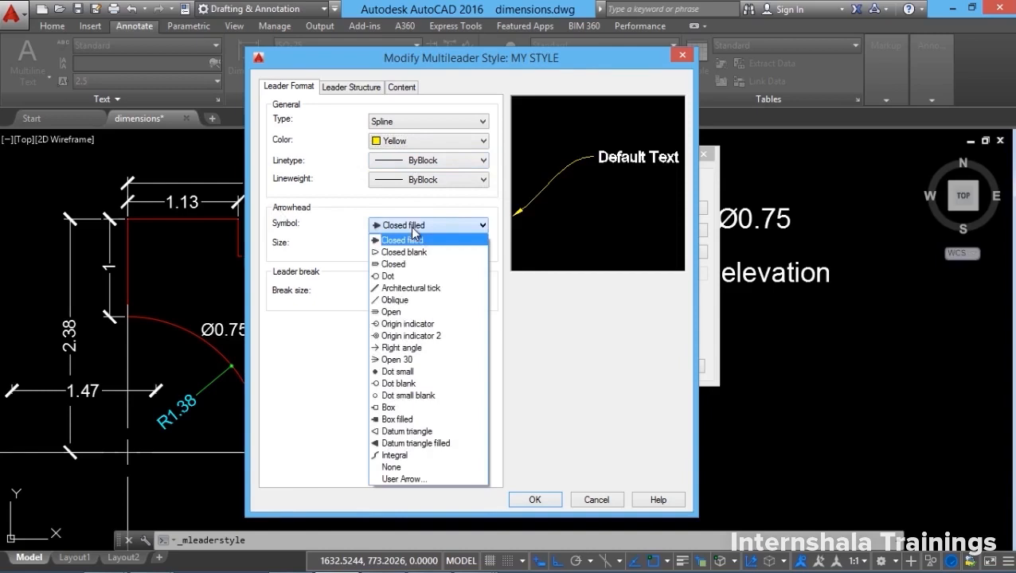
click(382, 276)
click(351, 88)
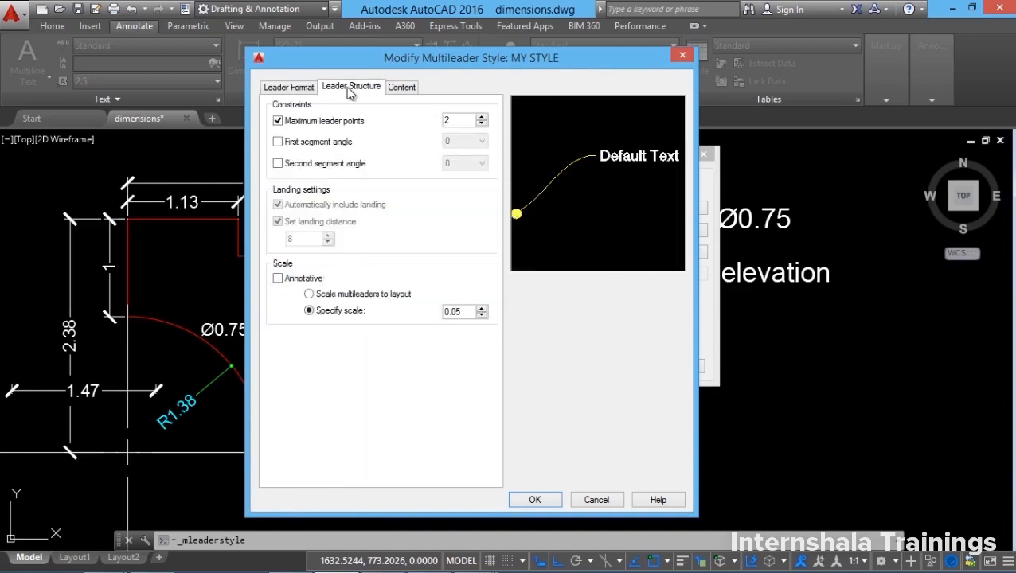
Set MY STYLE content to a red Circle block, save it, and close the style manager.
click(401, 89)
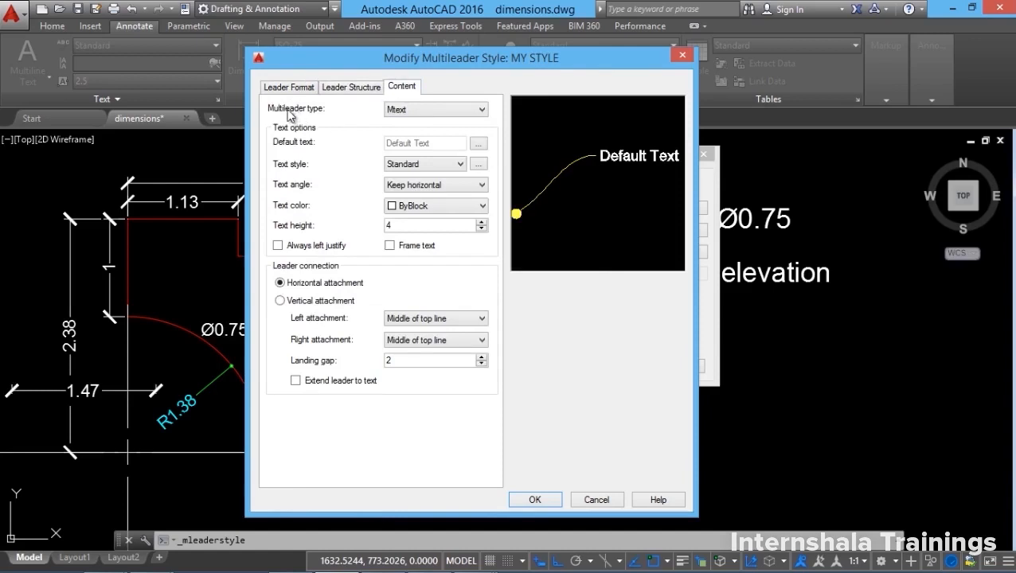
click(448, 112)
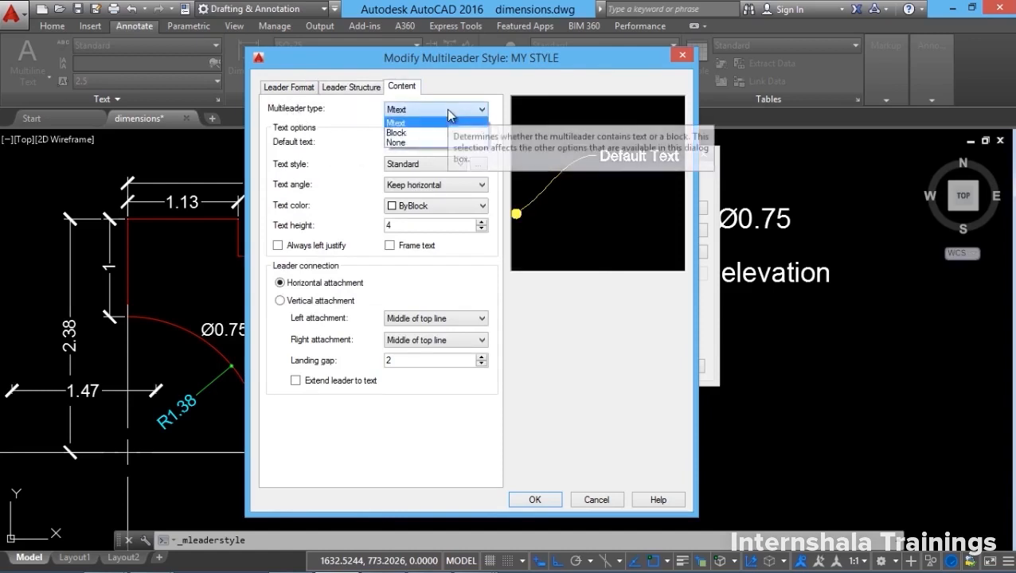
click(396, 133)
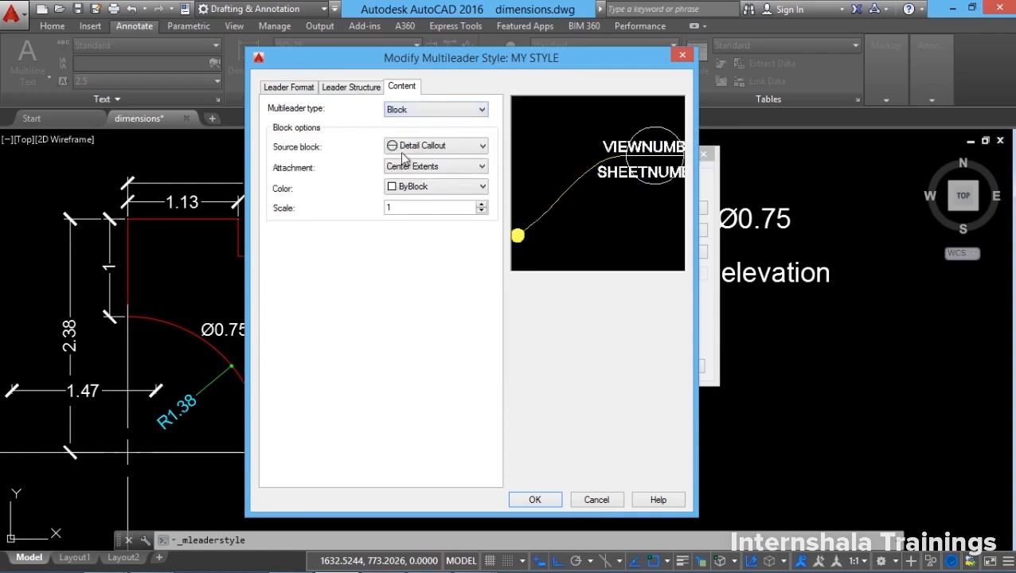
click(429, 146)
click(413, 186)
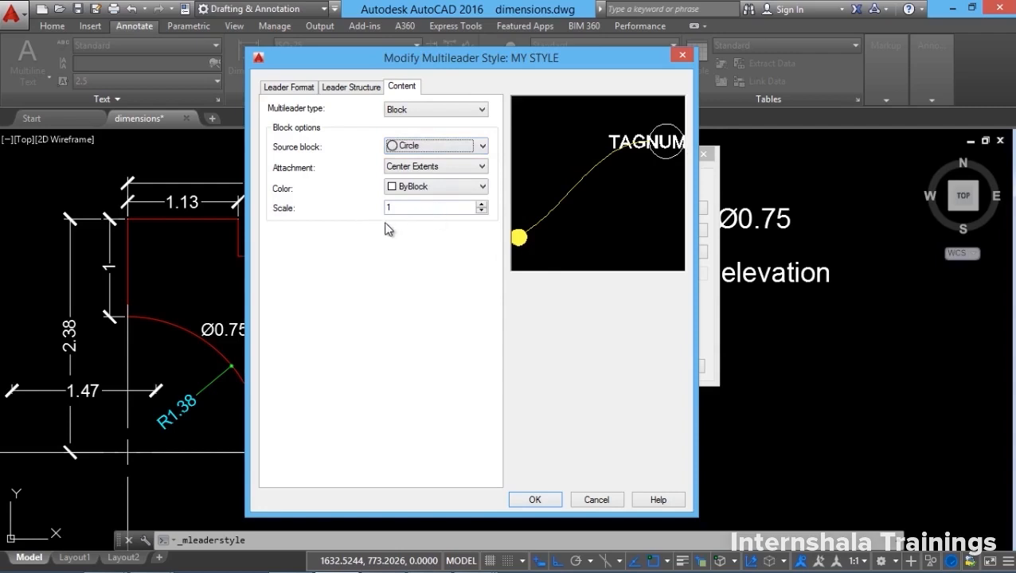
click(439, 188)
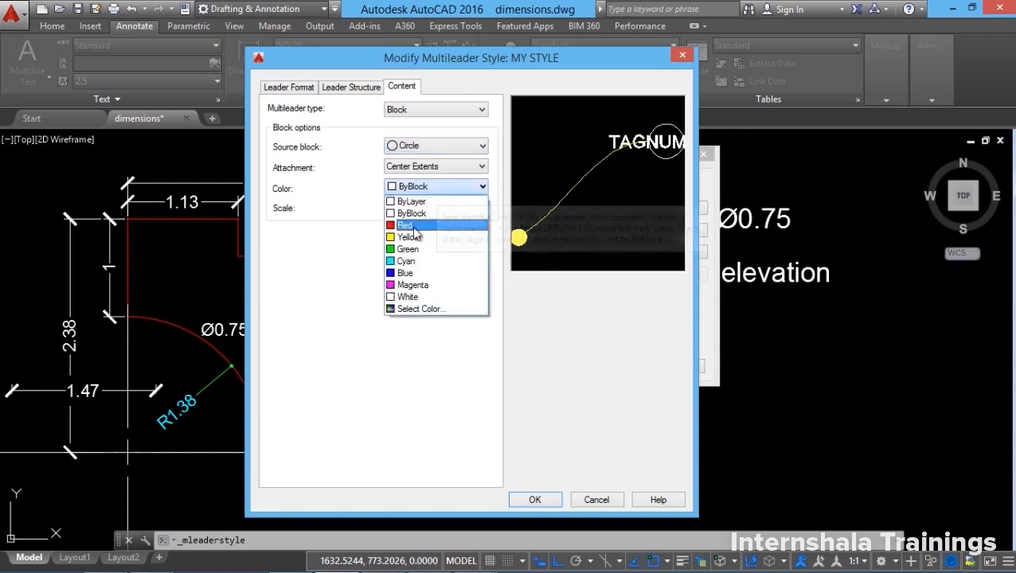
click(422, 227)
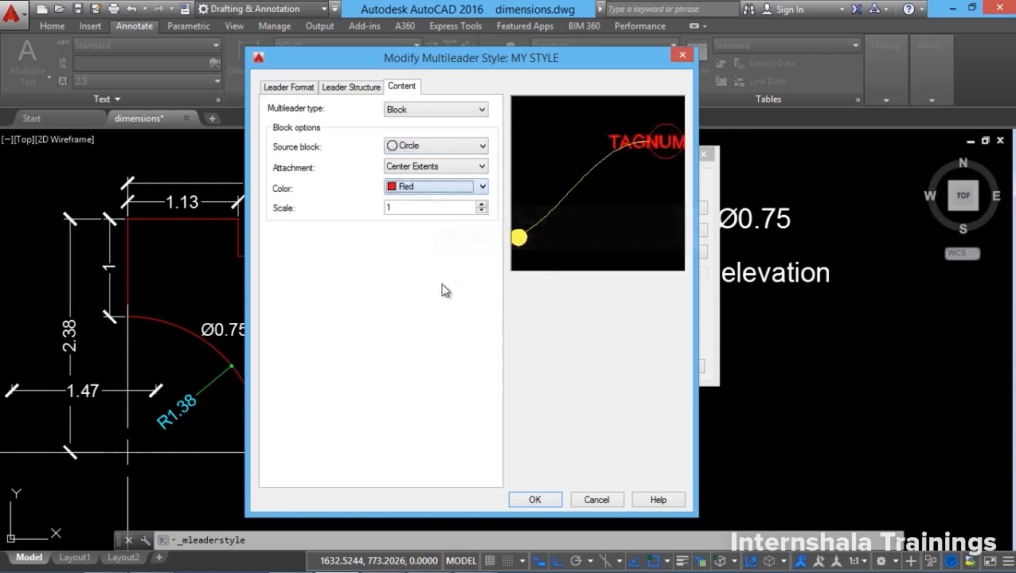
click(542, 498)
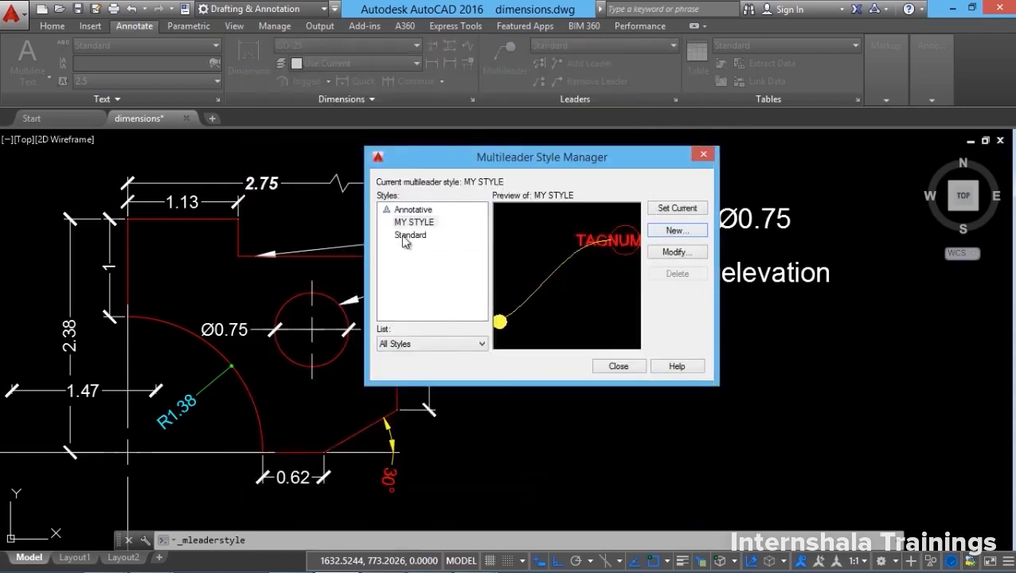
click(618, 367)
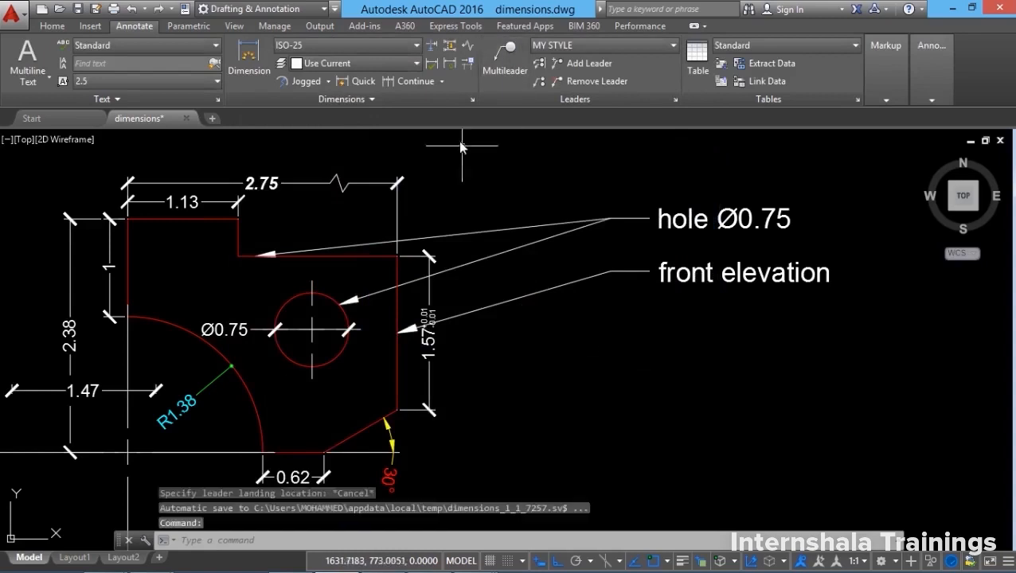
Add balloon 1 with a slanted leader from the part's lower right corner, Ortho off.
click(500, 70)
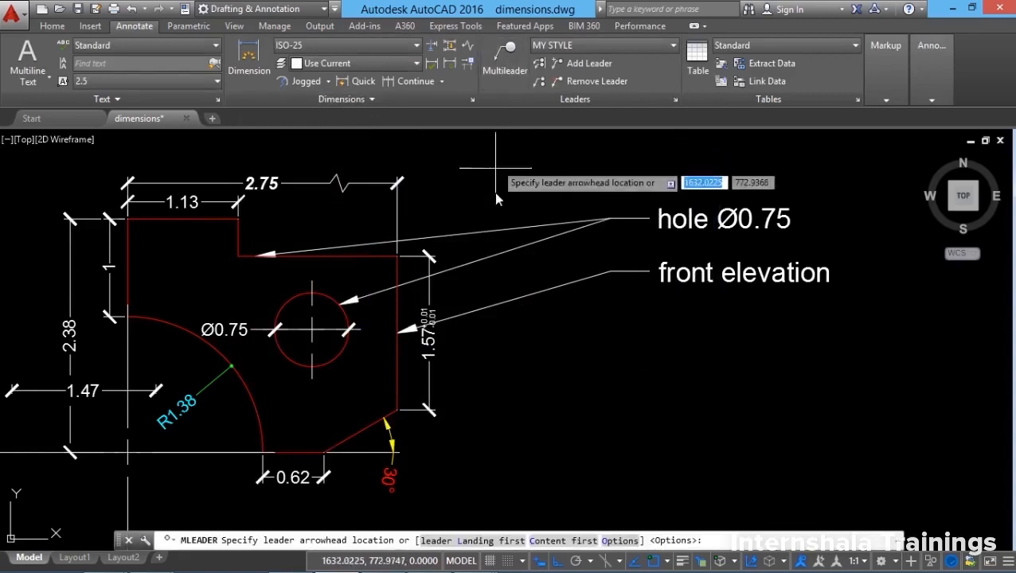
click(397, 411)
click(611, 561)
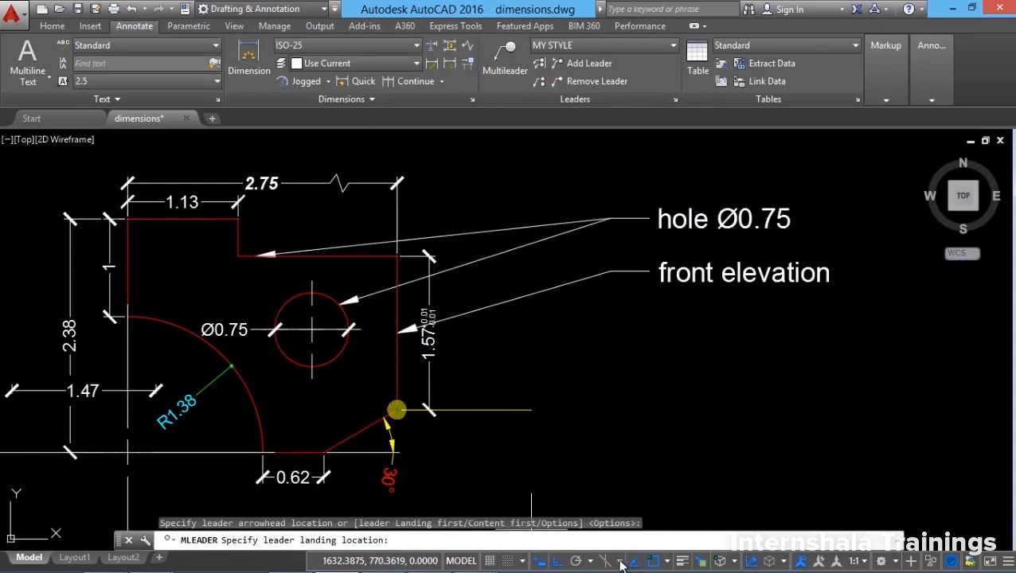
click(537, 326)
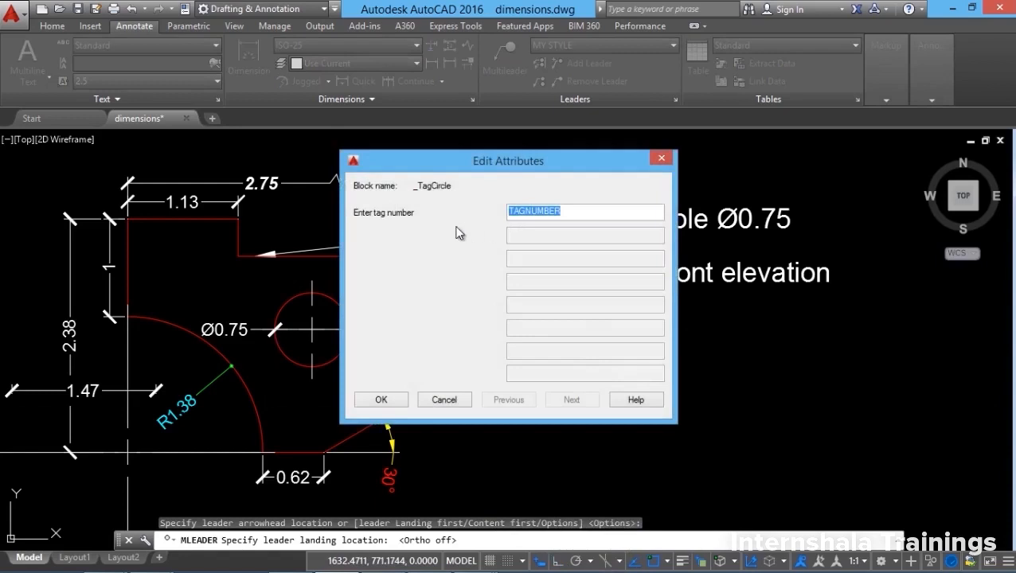
text(1)
click(382, 400)
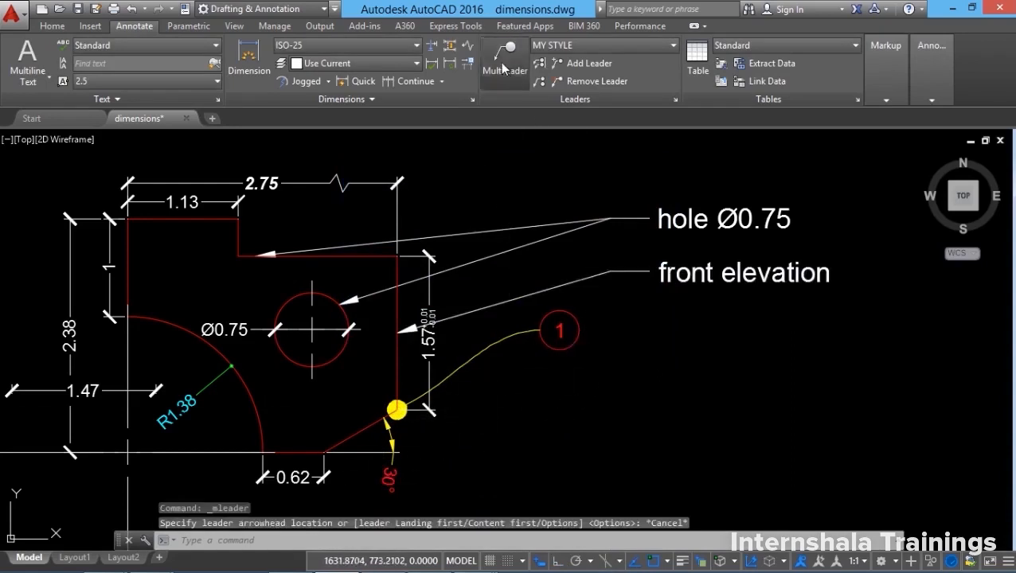
Add balloon 2 with a leader from the bottom corner by the 0.62 dimension.
click(502, 65)
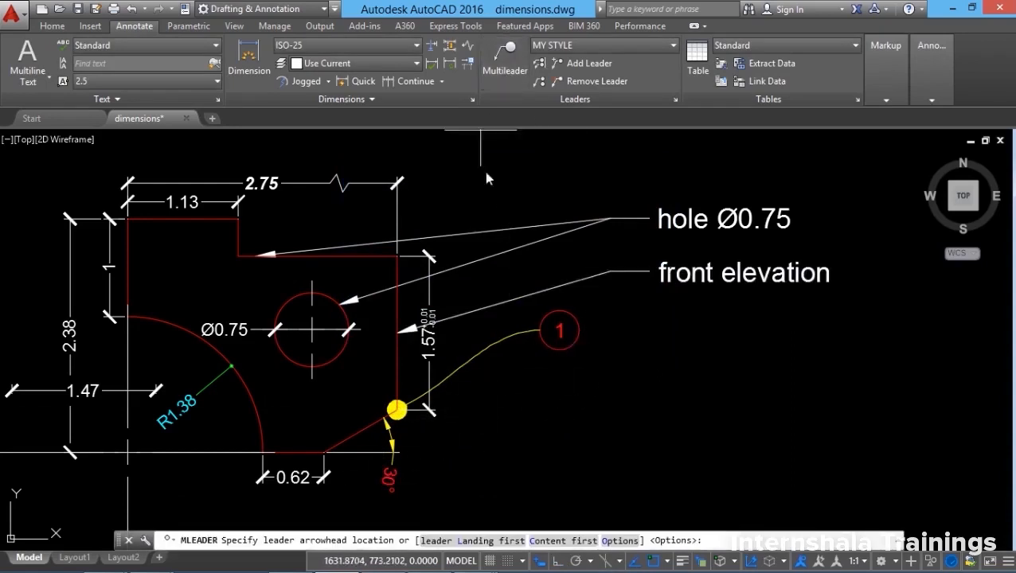
click(323, 453)
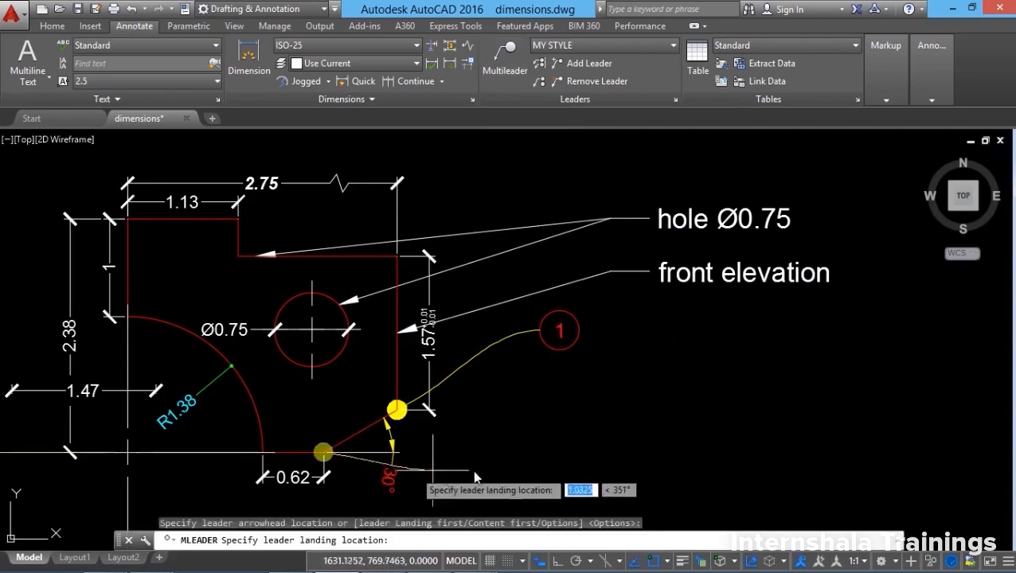
click(532, 409)
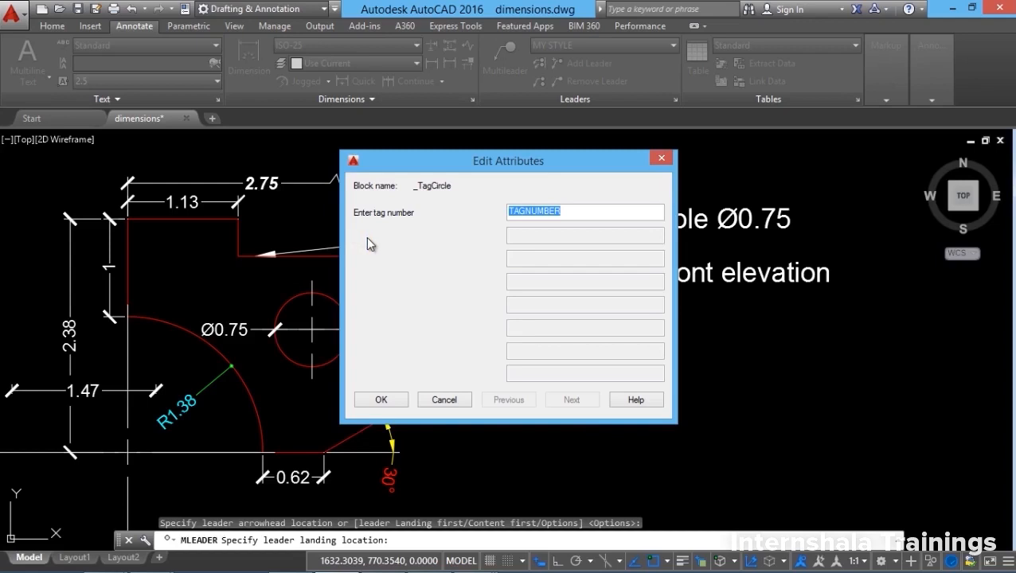
text(2)
click(399, 400)
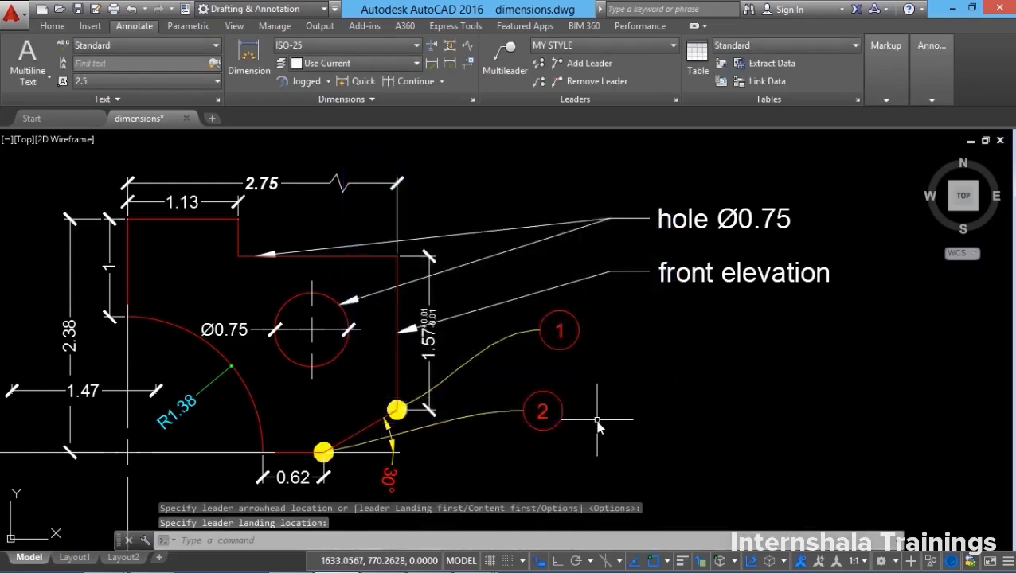
Add balloon 3 with a leader from the part's right edge, below front elevation.
click(515, 80)
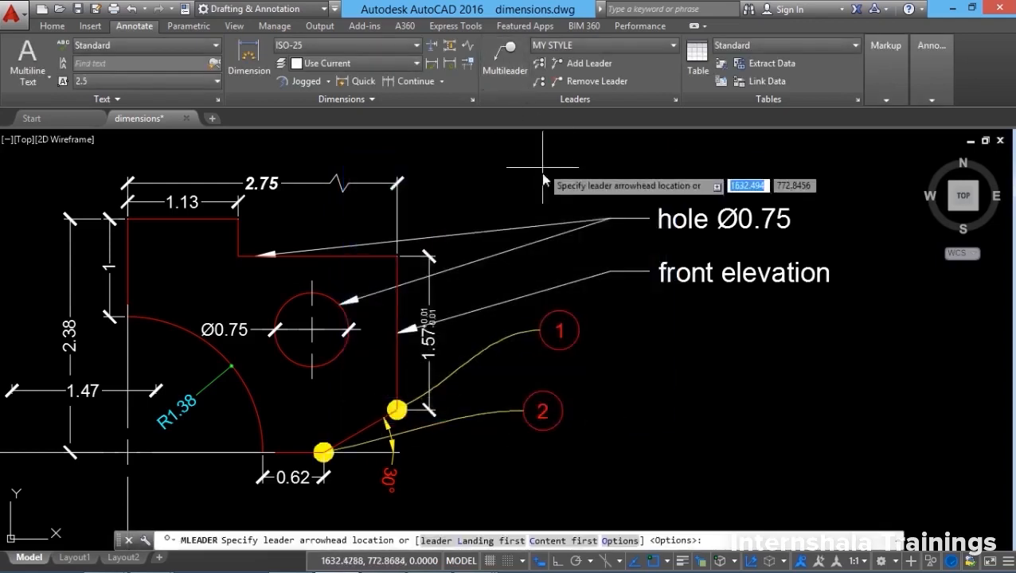
click(389, 359)
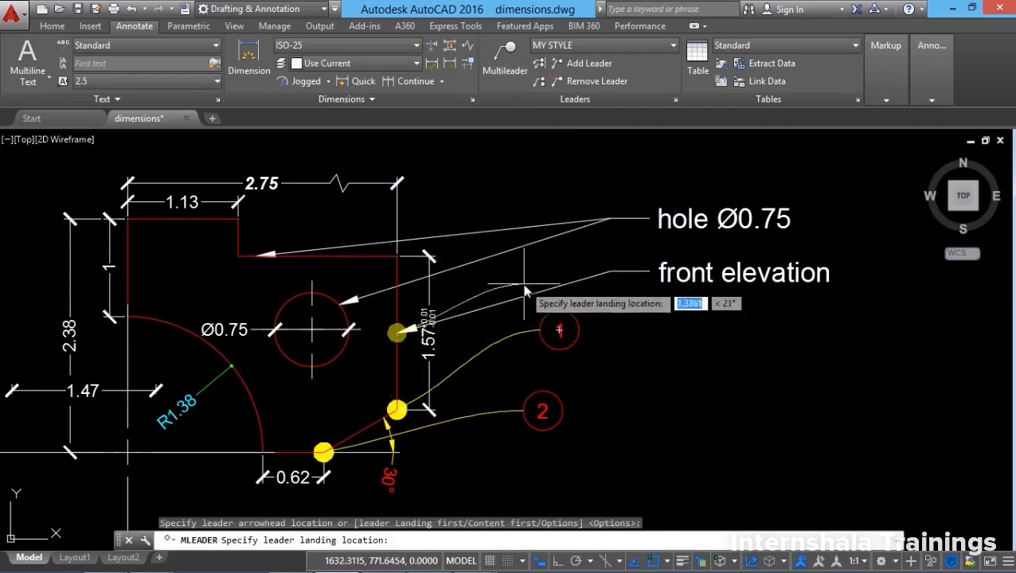
click(456, 275)
text(3)
click(382, 399)
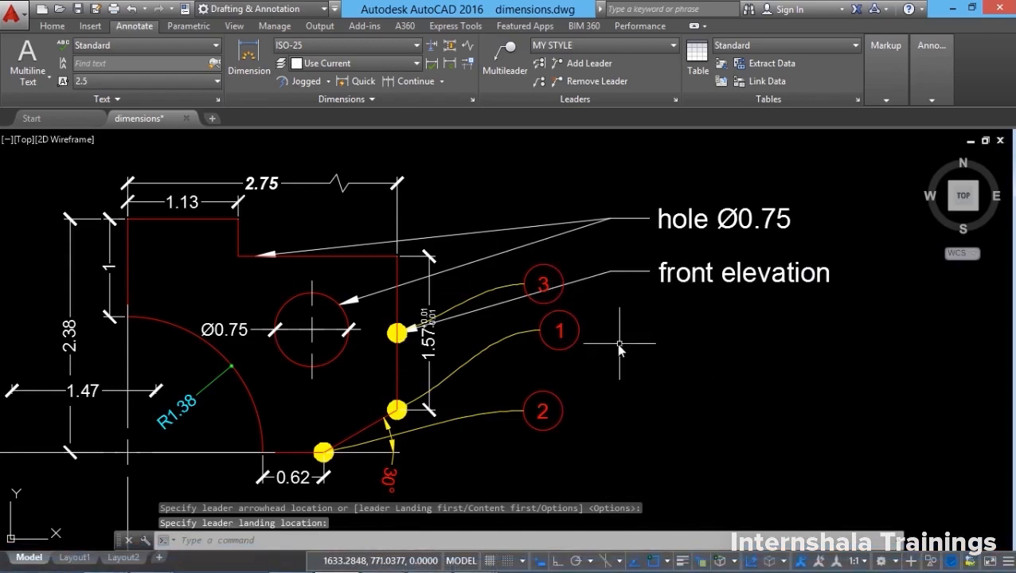
Collect balloons 3, 1 and 2 onto one leader, placing the row right of the part.
click(541, 85)
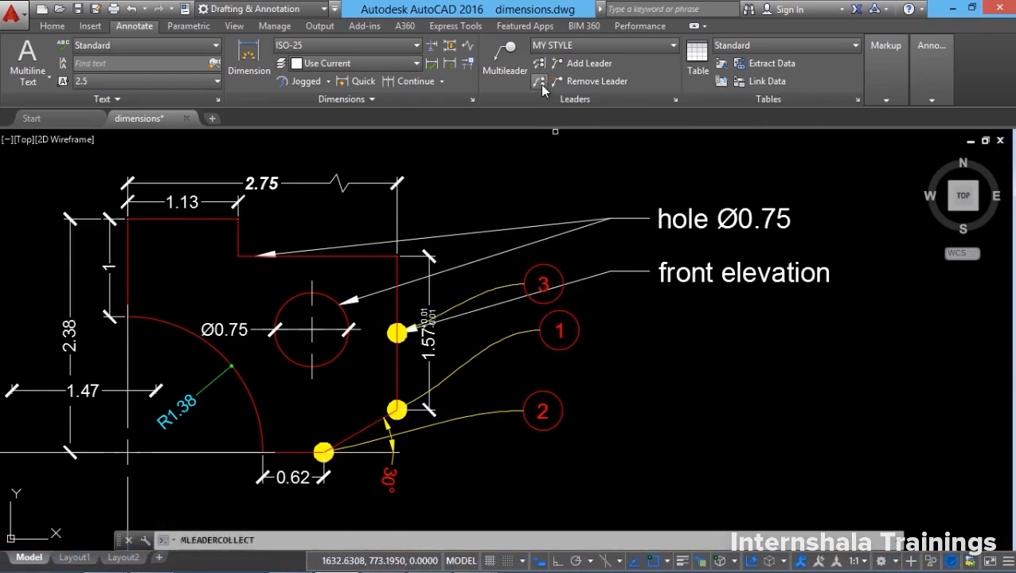
click(550, 277)
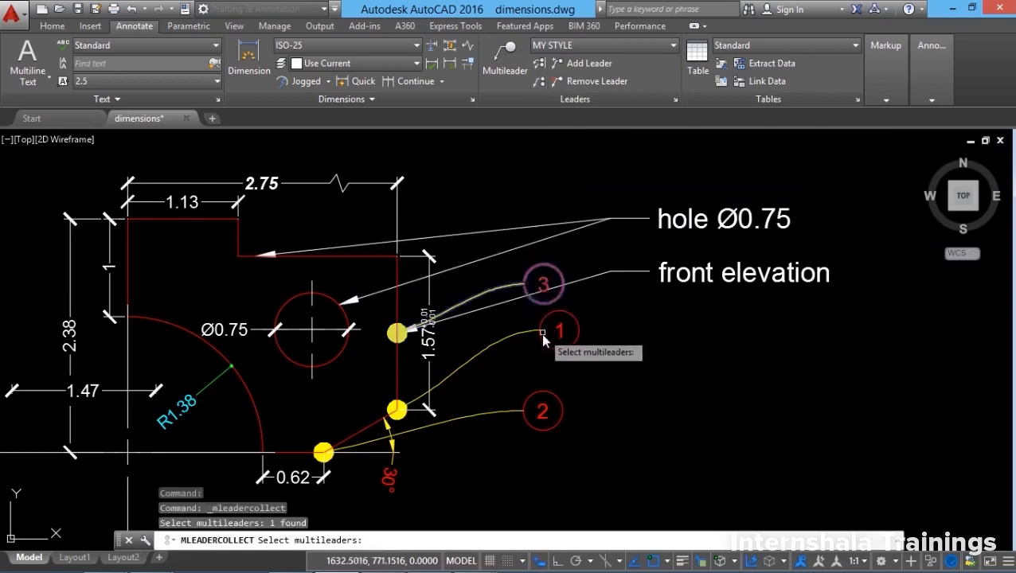
click(542, 333)
click(532, 392)
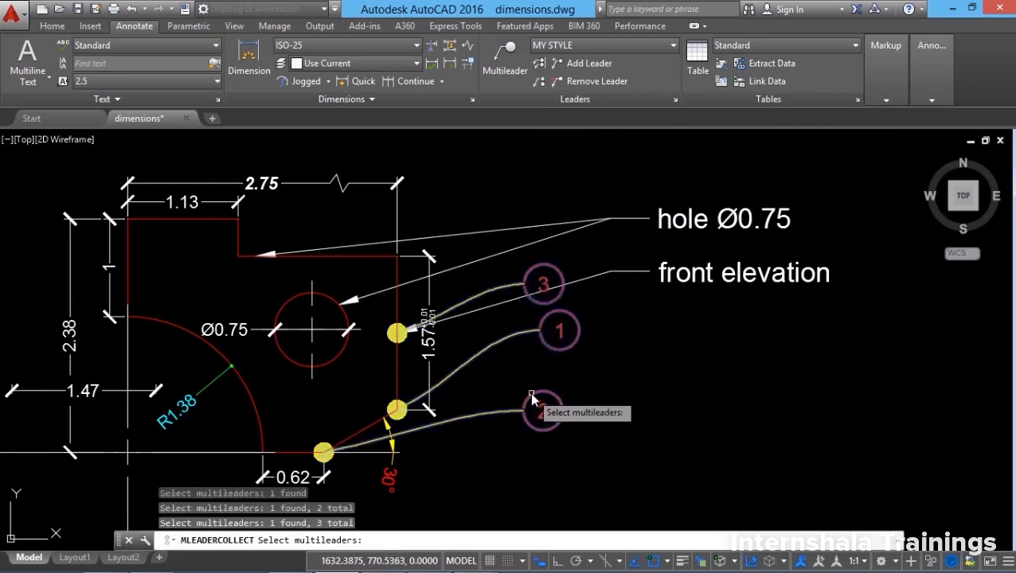
key(Return)
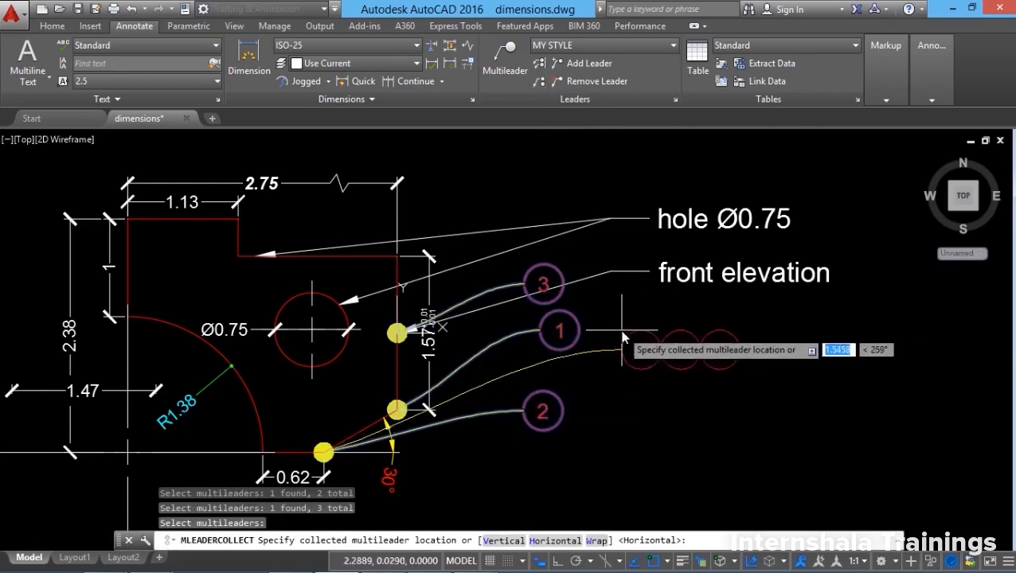
click(624, 337)
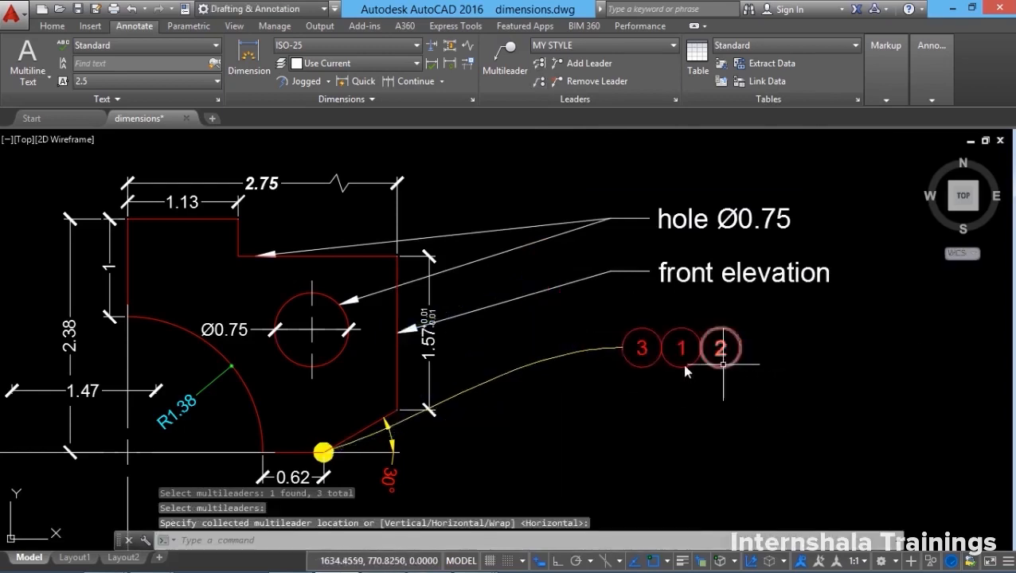